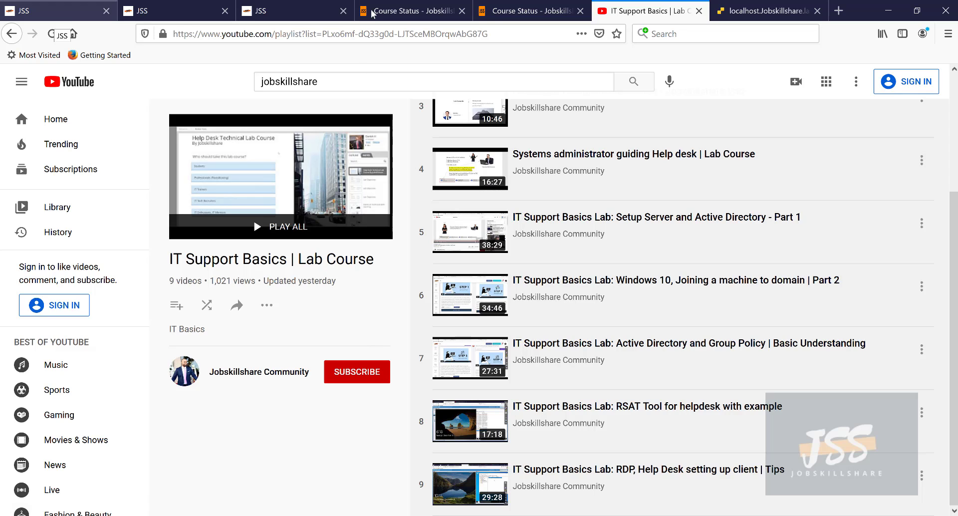
- Arrange the end-user and helpdesk VM consoles, then dismiss the end-user VM's lock screen
{"action": "left_click", "coordinate": [736, 18]}
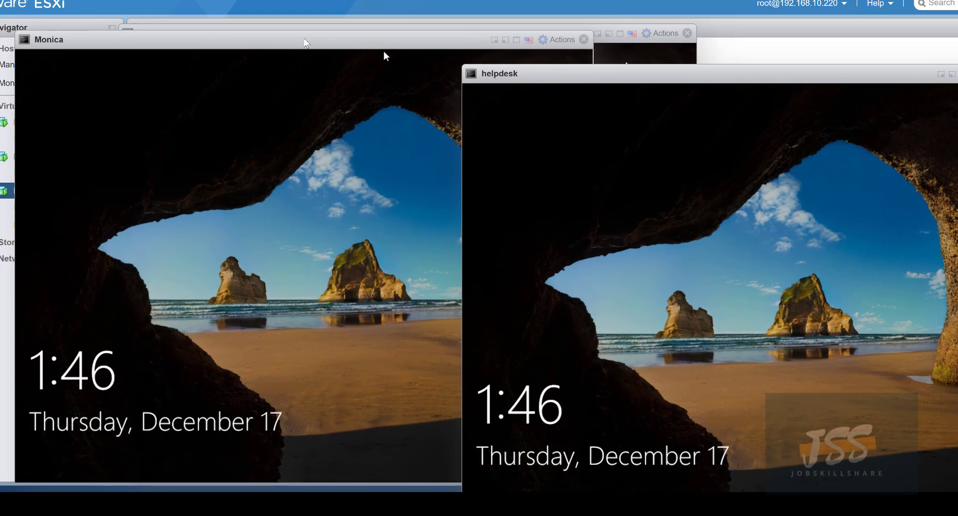
{"action": "left_click", "coordinate": [379, 123]}
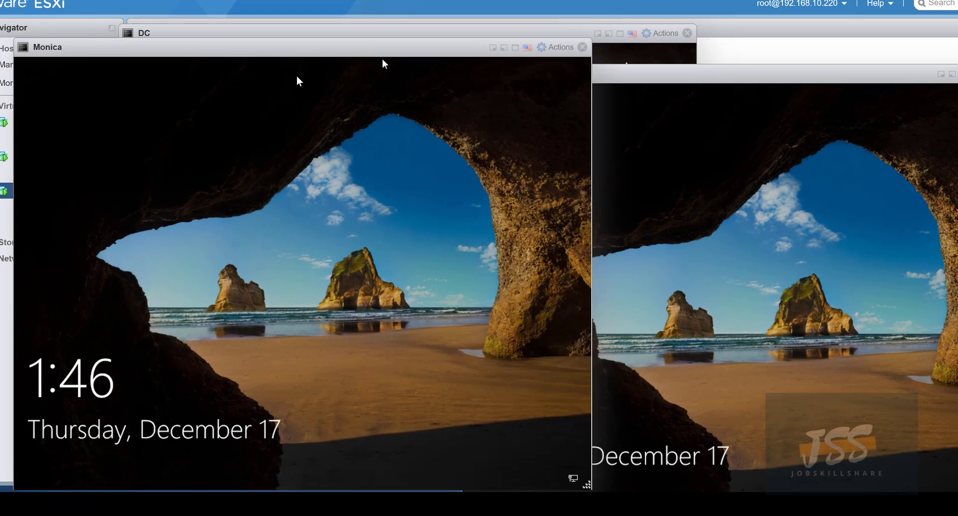
{"action": "left_click", "coordinate": [612, 32]}
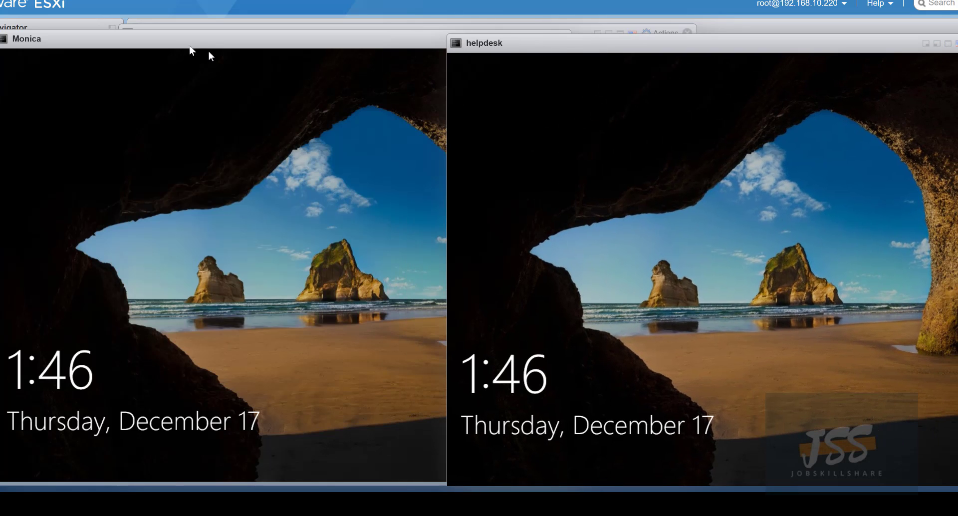
{"action": "left_click", "coordinate": [209, 51]}
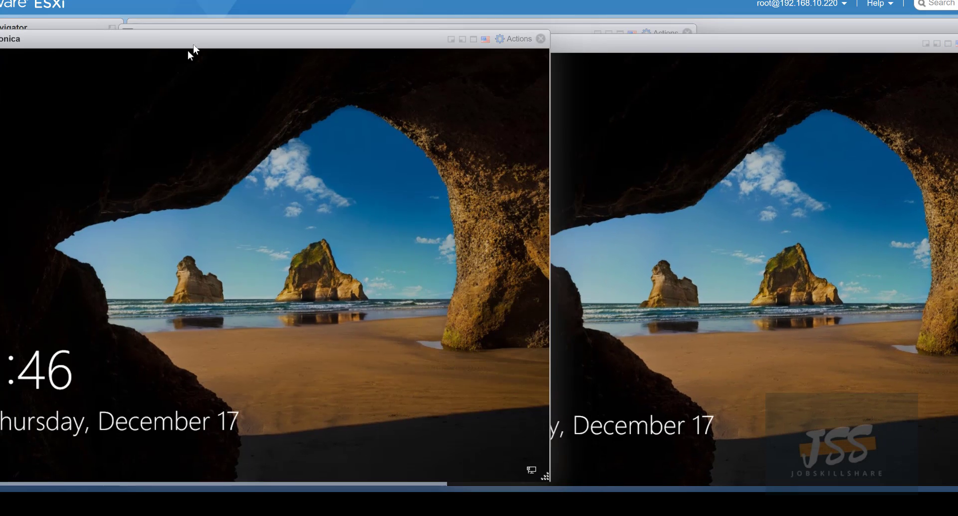
{"action": "left_click", "coordinate": [603, 43]}
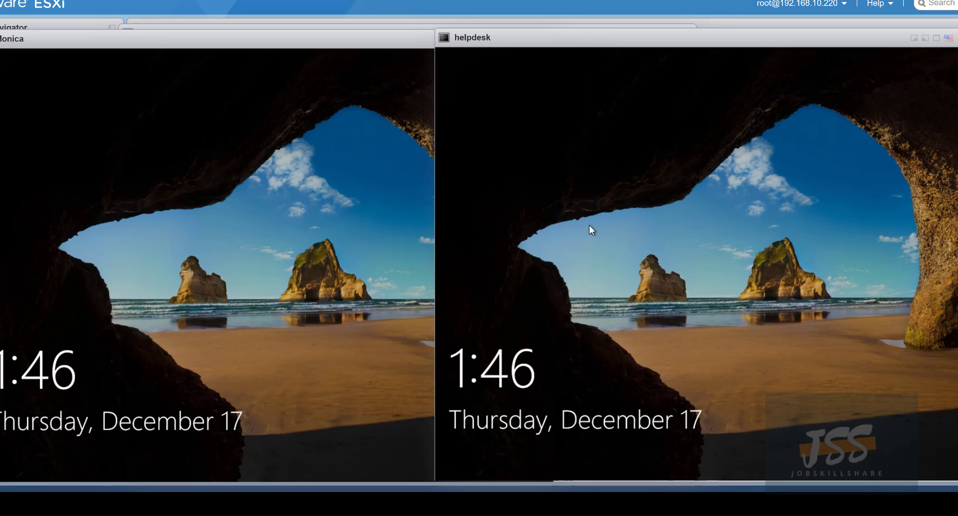
{"action": "left_click", "coordinate": [430, 237]}
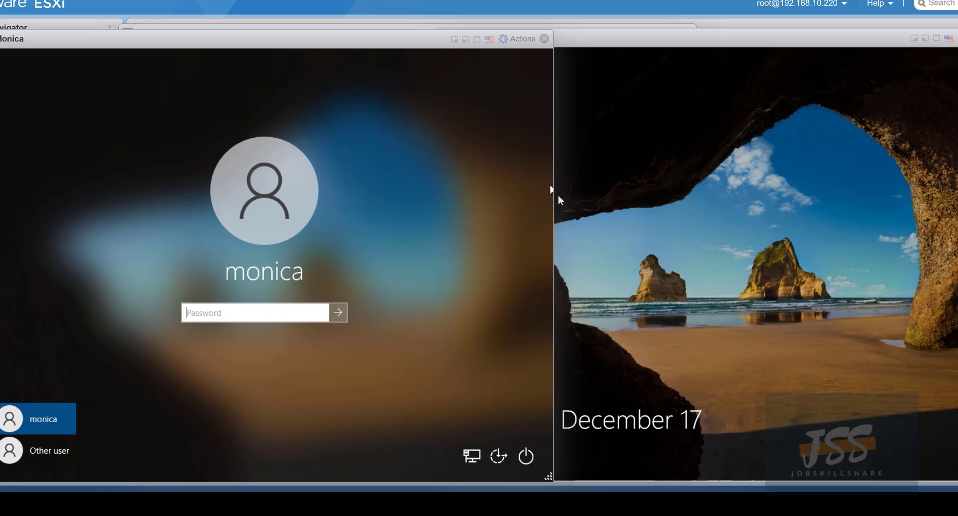
- Dismiss the helpdesk lock screen and sign in to the end-user VM with its password
{"action": "left_click", "coordinate": [615, 190]}
{"action": "left_click", "coordinate": [616, 189]}
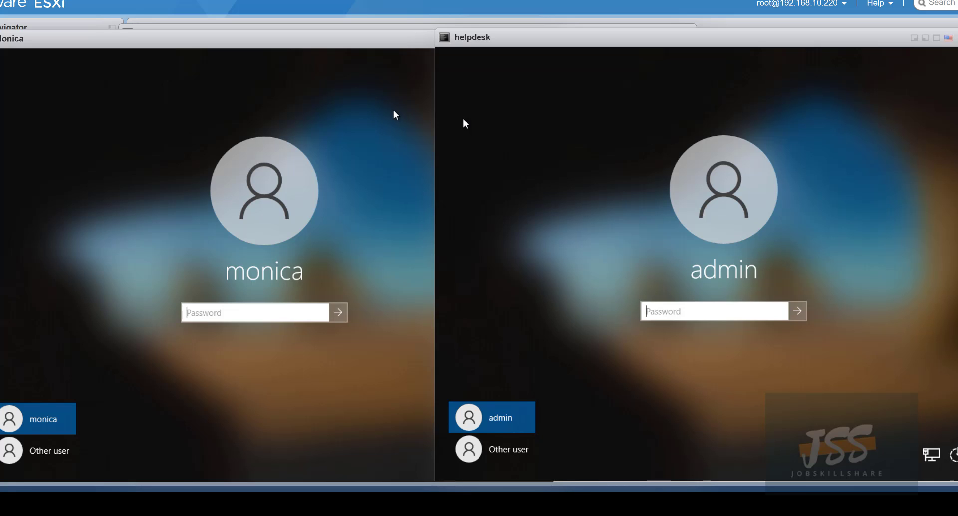
{"action": "left_click", "coordinate": [247, 307]}
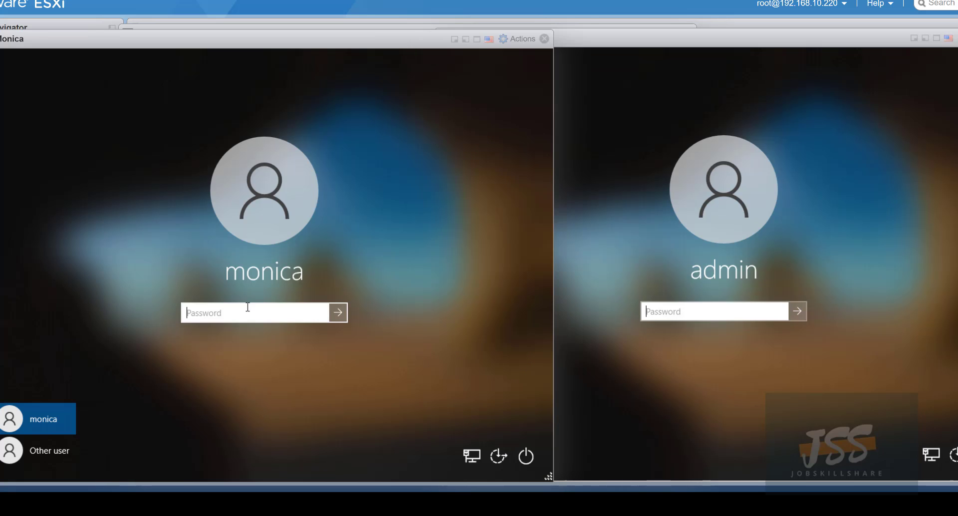
{"action": "type", "text": "••••••"}
{"action": "key", "text": "Return"}
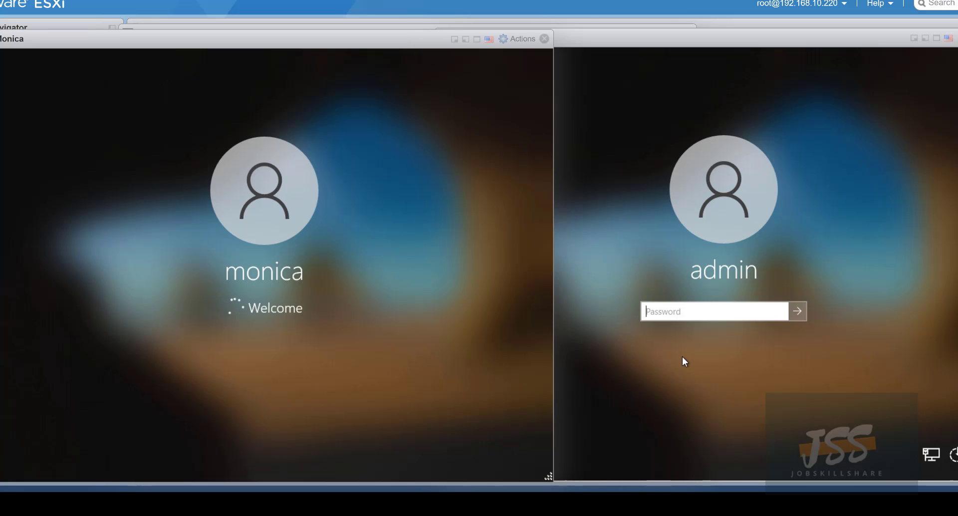
- Sign in on the helpdesk VM as Other user with the domain username and password, then spread the consoles apart
{"action": "left_click", "coordinate": [712, 310]}
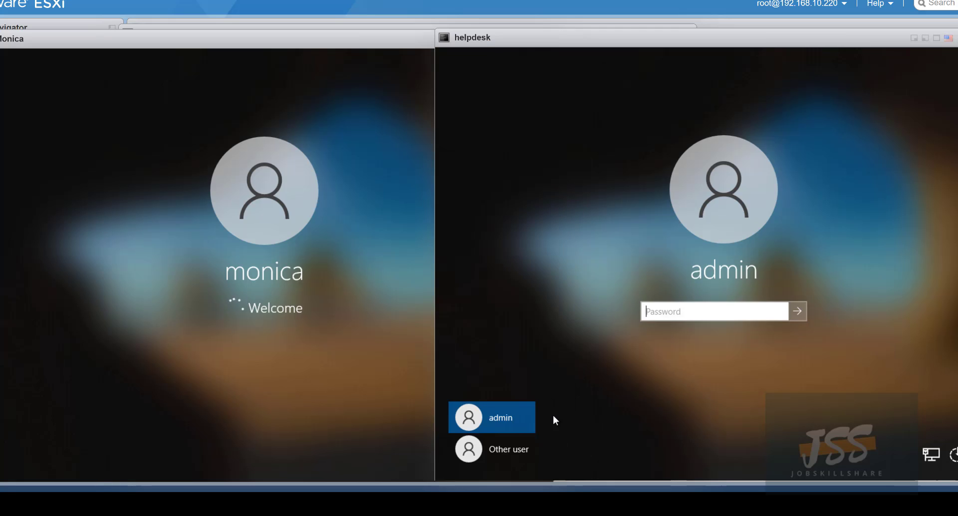
{"action": "left_click", "coordinate": [490, 462]}
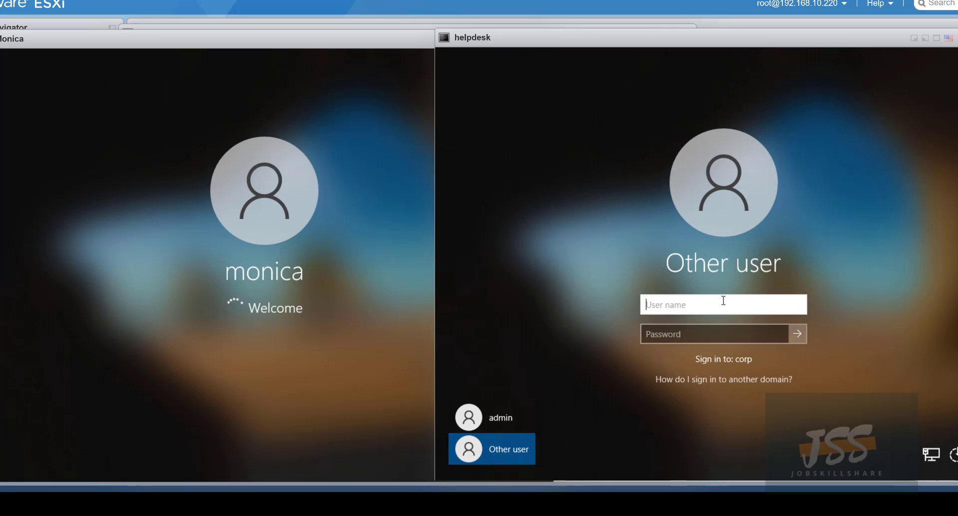
{"action": "type", "text": "sherri"}
{"action": "key", "text": "Tab"}
{"action": "type", "text": "P@ssw0rd"}
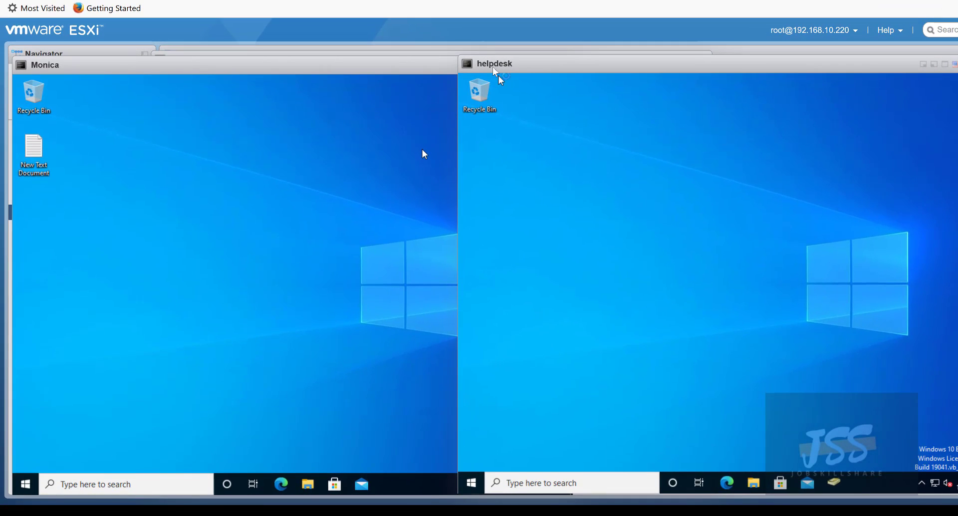
{"action": "left_click_drag", "start_coordinate": [492, 66], "coordinate": [523, 61]}
{"action": "mouse_move", "coordinate": [402, 67]}
{"action": "left_mouse_down"}
{"action": "mouse_move", "coordinate": [425, 67]}
{"action": "mouse_move", "coordinate": [403, 63]}
{"action": "left_mouse_up"}
{"action": "mouse_move", "coordinate": [639, 64]}
{"action": "left_mouse_down"}
{"action": "mouse_move", "coordinate": [746, 76]}
{"action": "mouse_move", "coordinate": [648, 72]}
{"action": "left_mouse_up"}
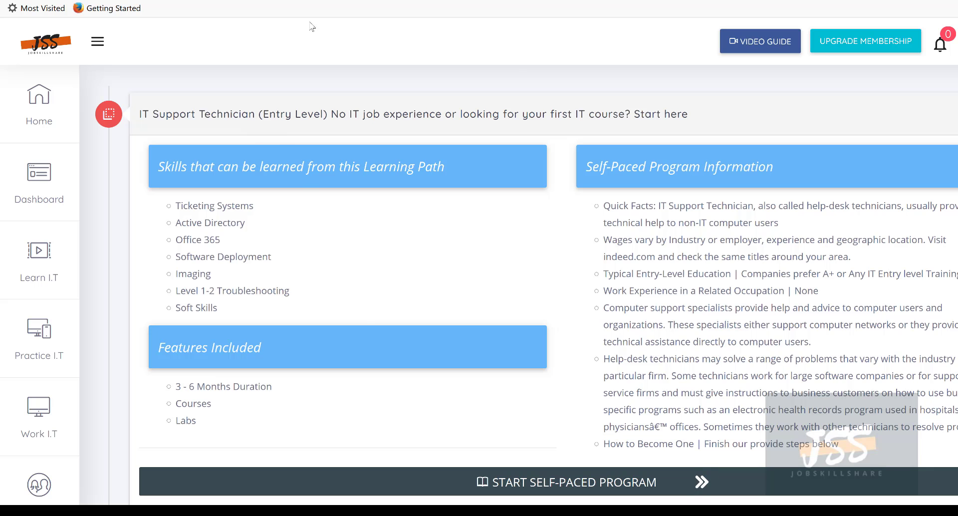
- Start the Self-Paced Program and expand Module 3 to browse its lessons
{"action": "left_click", "coordinate": [701, 482]}
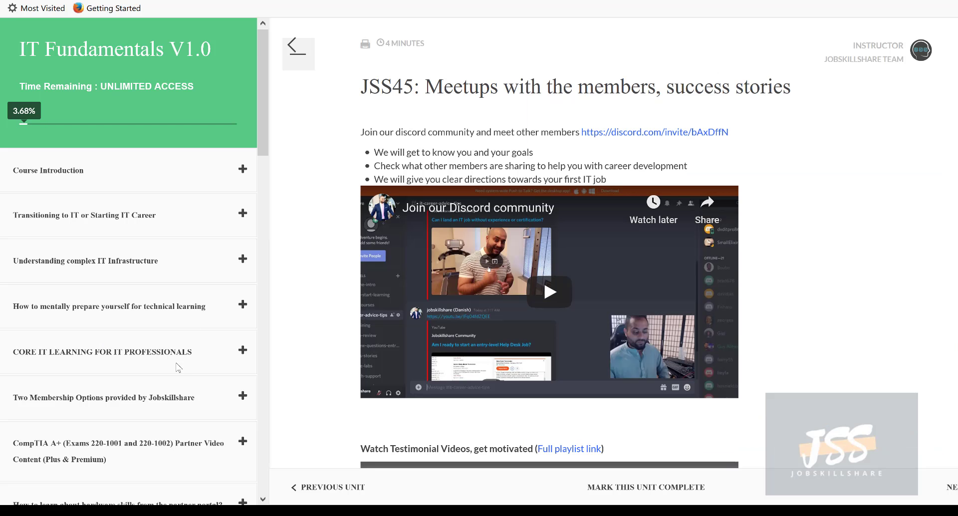
{"action": "scroll", "coordinate": [177, 367], "scroll_direction": "down", "scroll_amount": 2}
{"action": "scroll", "coordinate": [177, 366], "scroll_direction": "down", "scroll_amount": 5}
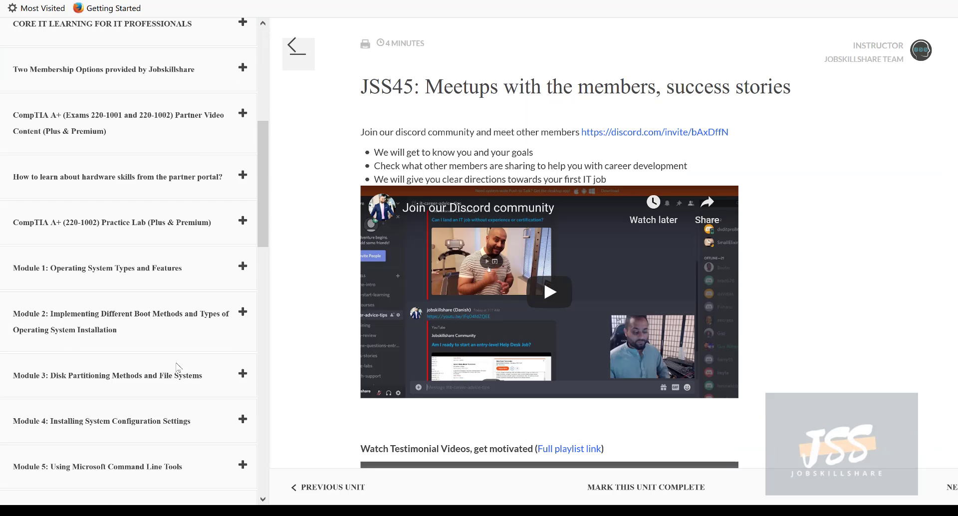
{"action": "scroll", "coordinate": [177, 364], "scroll_direction": "down", "scroll_amount": 1}
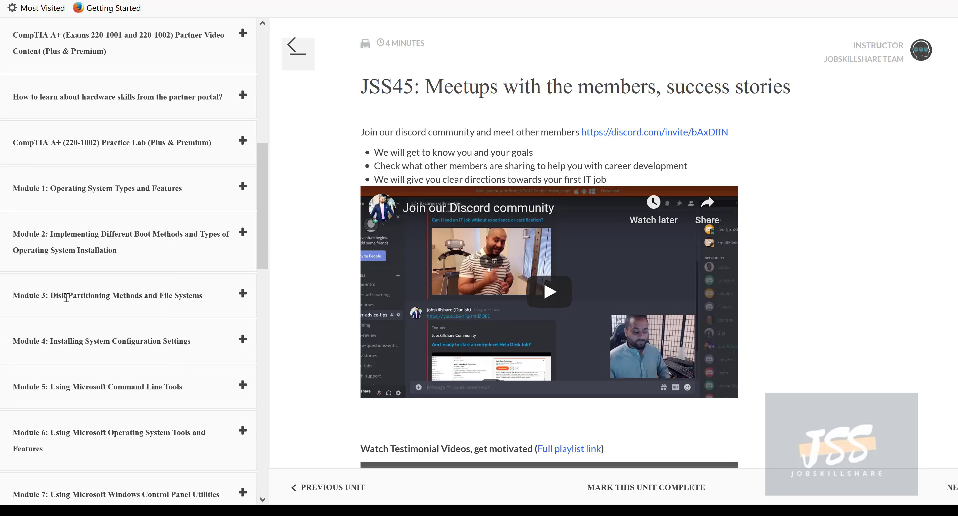
{"action": "left_click", "coordinate": [145, 298]}
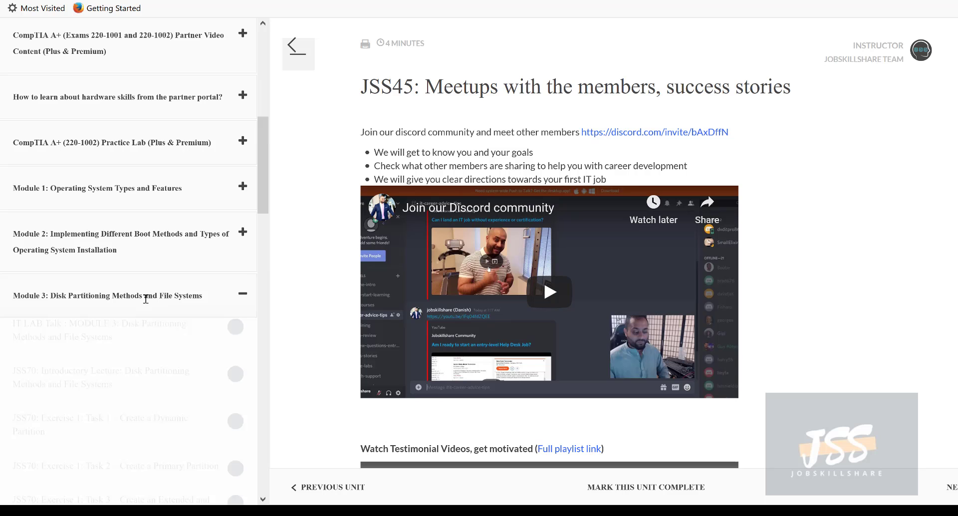
{"action": "scroll", "coordinate": [142, 309], "scroll_direction": "down", "scroll_amount": 2}
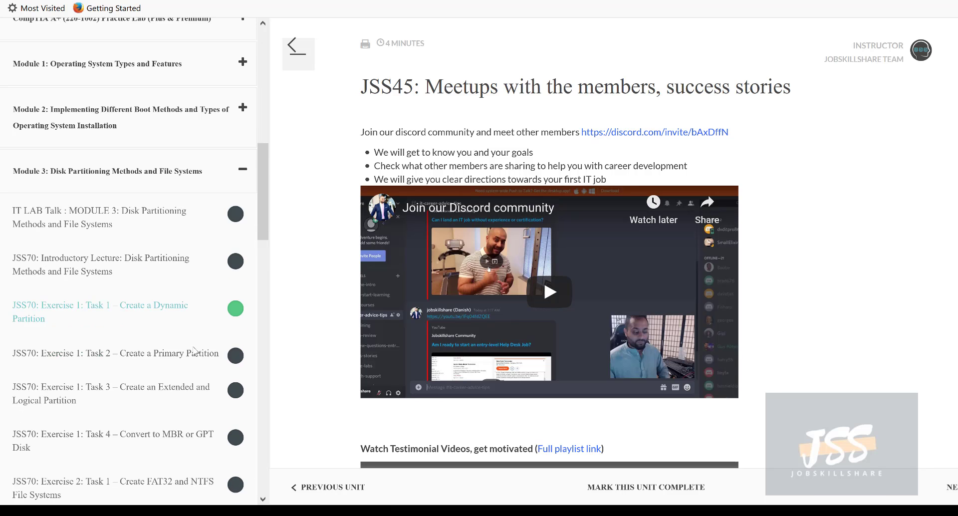
{"action": "scroll", "coordinate": [194, 353], "scroll_direction": "down", "scroll_amount": 1}
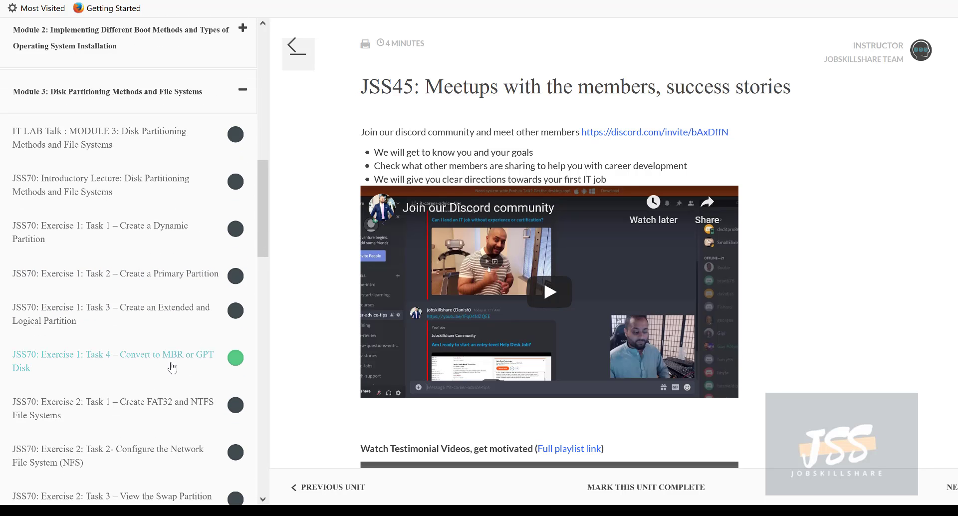
{"action": "scroll", "coordinate": [178, 397], "scroll_direction": "down", "scroll_amount": 1}
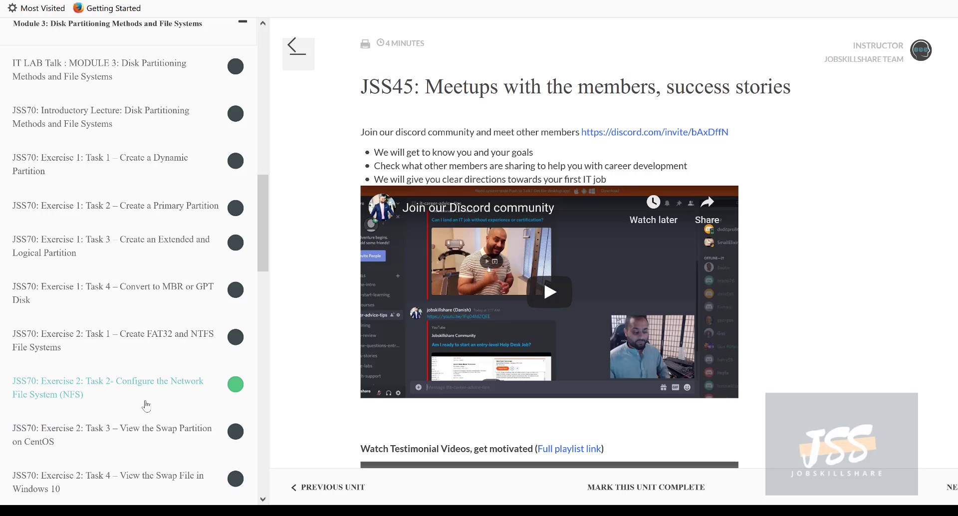
{"action": "scroll", "coordinate": [146, 405], "scroll_direction": "down", "scroll_amount": 2}
{"action": "scroll", "coordinate": [147, 405], "scroll_direction": "up", "scroll_amount": 4}
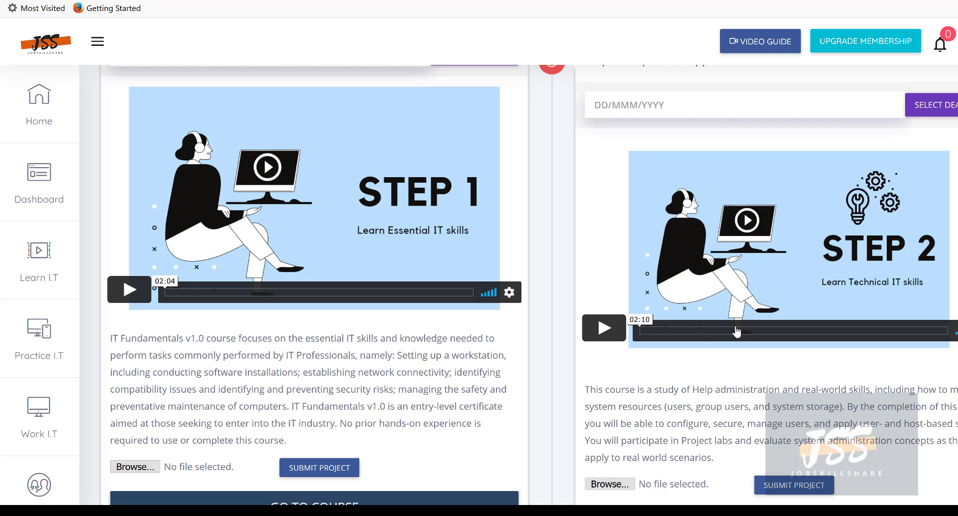
{"action": "scroll", "coordinate": [605, 60], "scroll_direction": "up", "scroll_amount": 2}
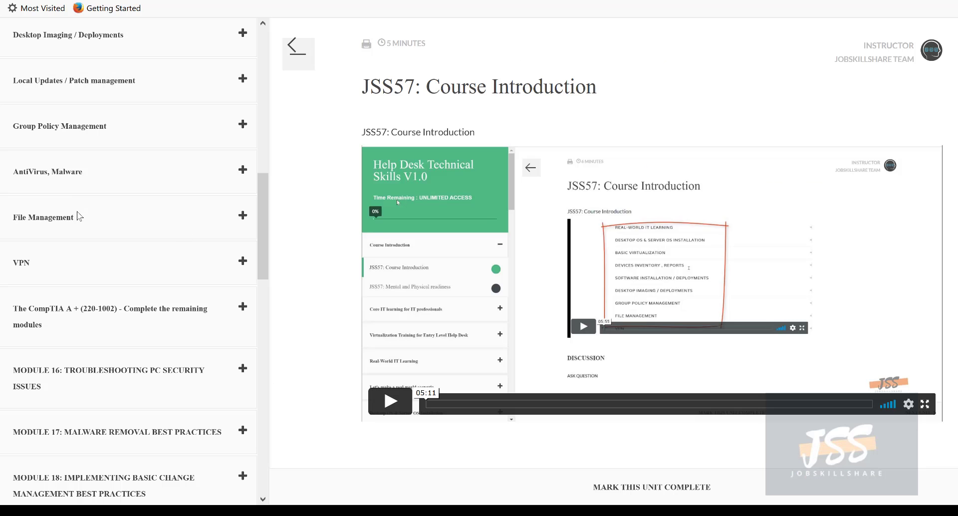
- Expand the File Management section and select the Step 1 and Step 2 course titles
{"action": "left_click", "coordinate": [79, 216]}
{"action": "scroll", "coordinate": [149, 189], "scroll_direction": "down", "scroll_amount": 5}
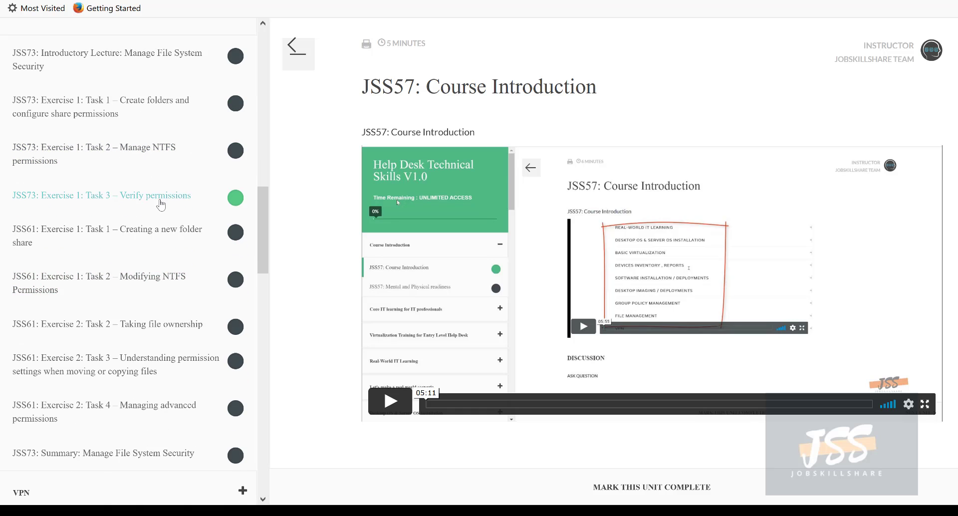
{"action": "scroll", "coordinate": [129, 130], "scroll_direction": "up", "scroll_amount": 2}
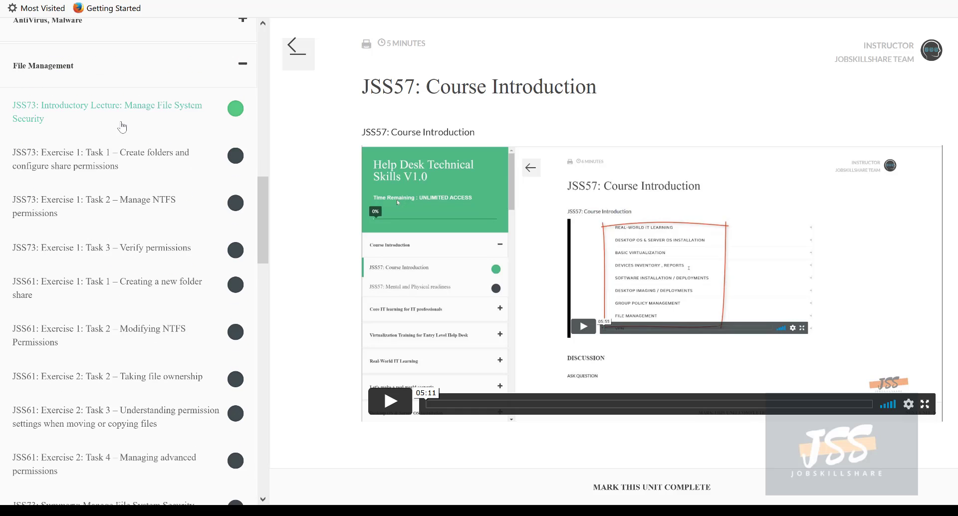
{"action": "scroll", "coordinate": [138, 143], "scroll_direction": "down", "scroll_amount": 2}
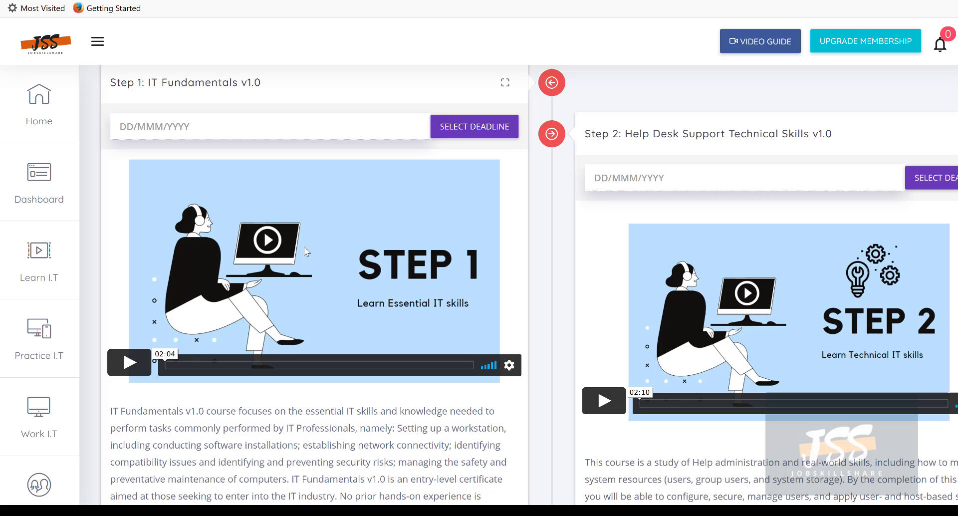
{"action": "triple_click", "coordinate": [154, 83]}
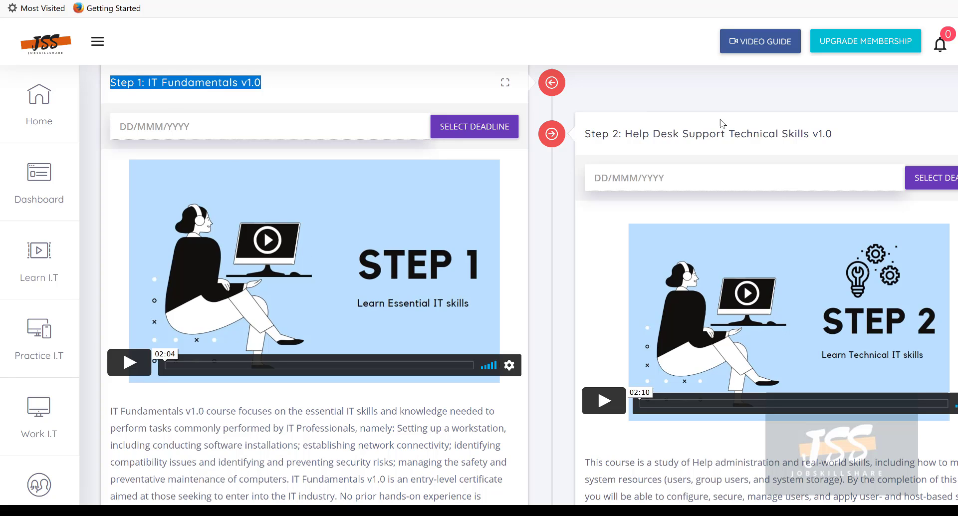
{"action": "left_click_drag", "start_coordinate": [836, 133], "coordinate": [598, 131]}
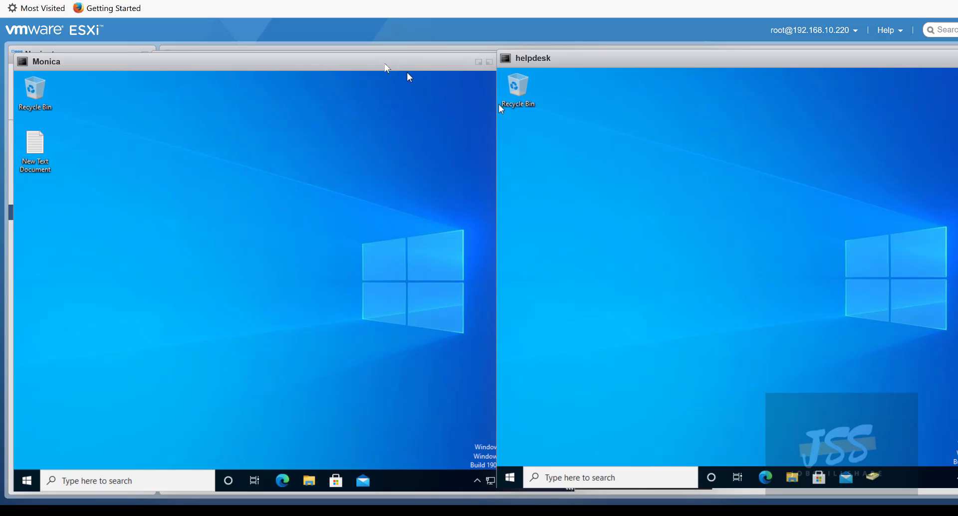
- Move the helpdesk console left, close the user VM's firewall notification, and launch File Explorer
{"action": "mouse_move", "coordinate": [360, 67]}
{"action": "left_mouse_down"}
{"action": "mouse_move", "coordinate": [381, 64]}
{"action": "mouse_move", "coordinate": [349, 64]}
{"action": "left_mouse_up"}
{"action": "left_click", "coordinate": [598, 70]}
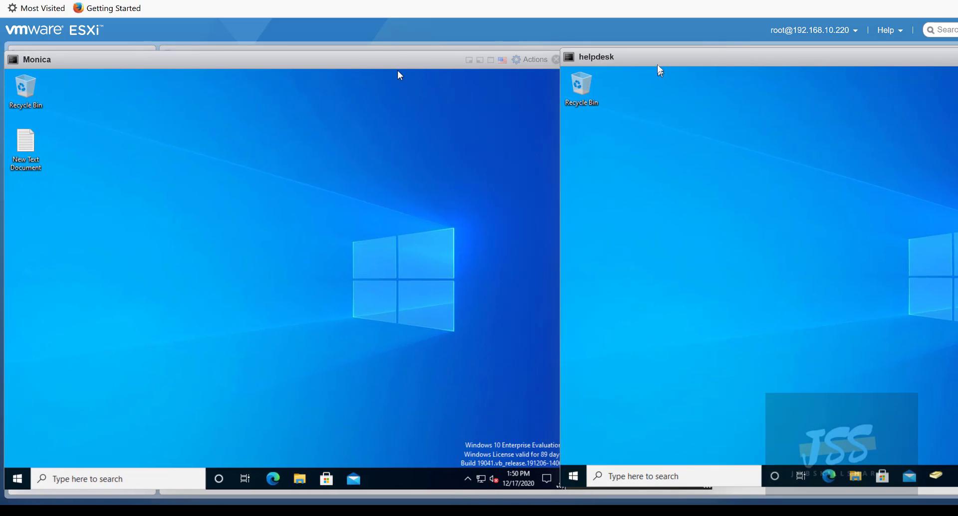
{"action": "left_click_drag", "start_coordinate": [676, 65], "coordinate": [546, 65]}
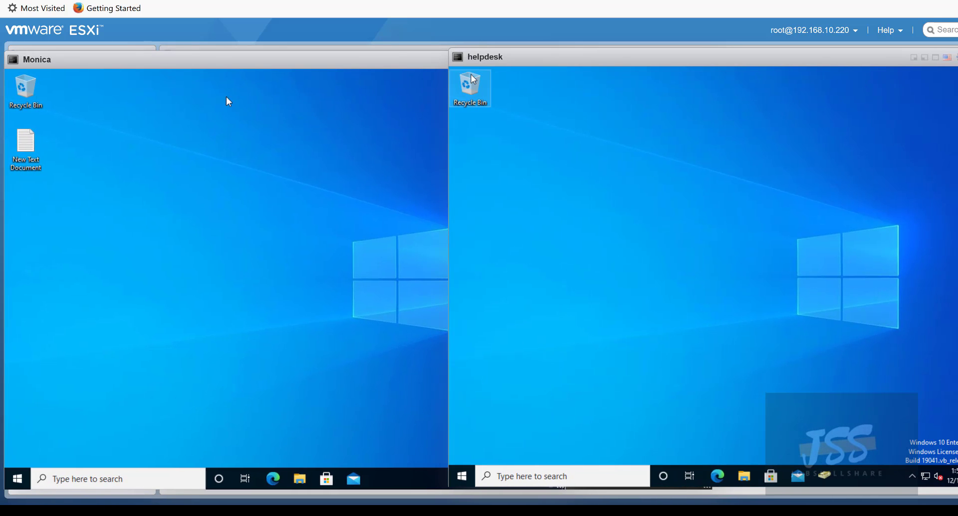
{"action": "left_click", "coordinate": [192, 63]}
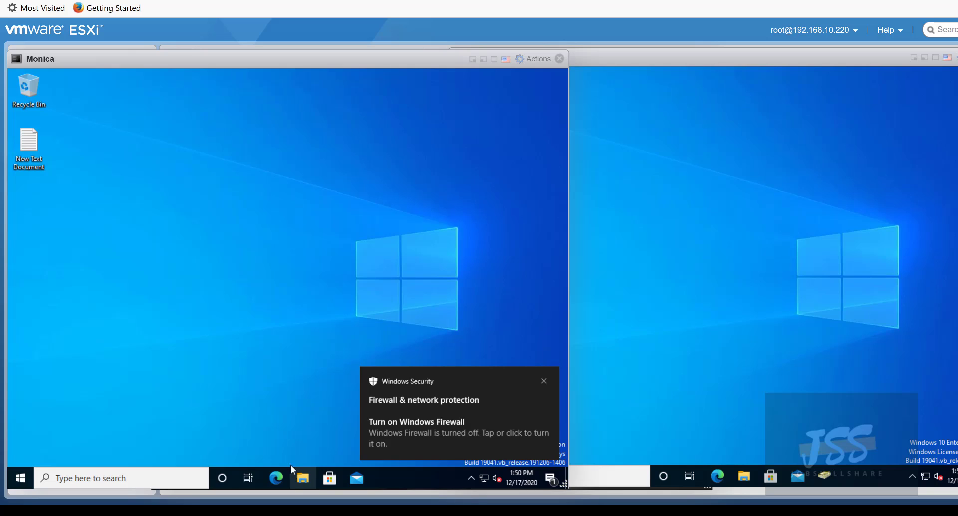
{"action": "left_click", "coordinate": [545, 381]}
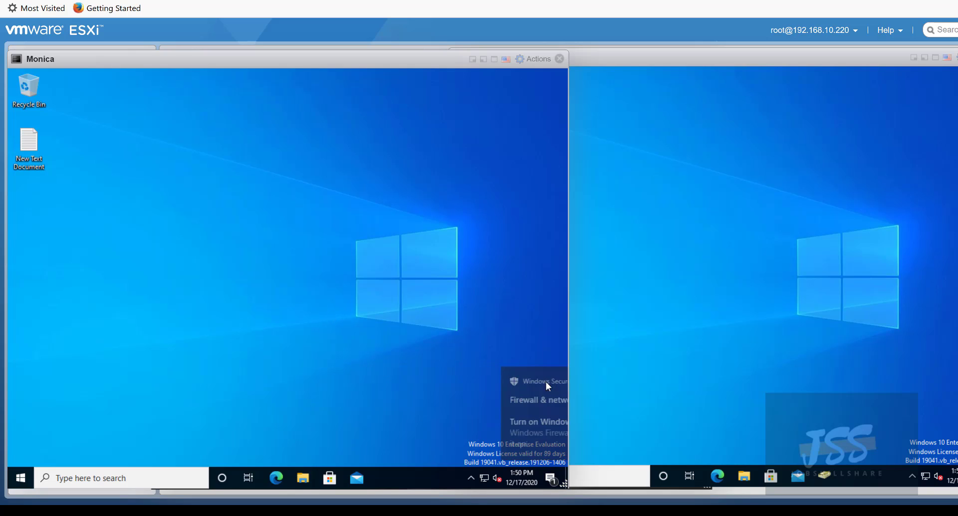
{"action": "double_click", "coordinate": [309, 483]}
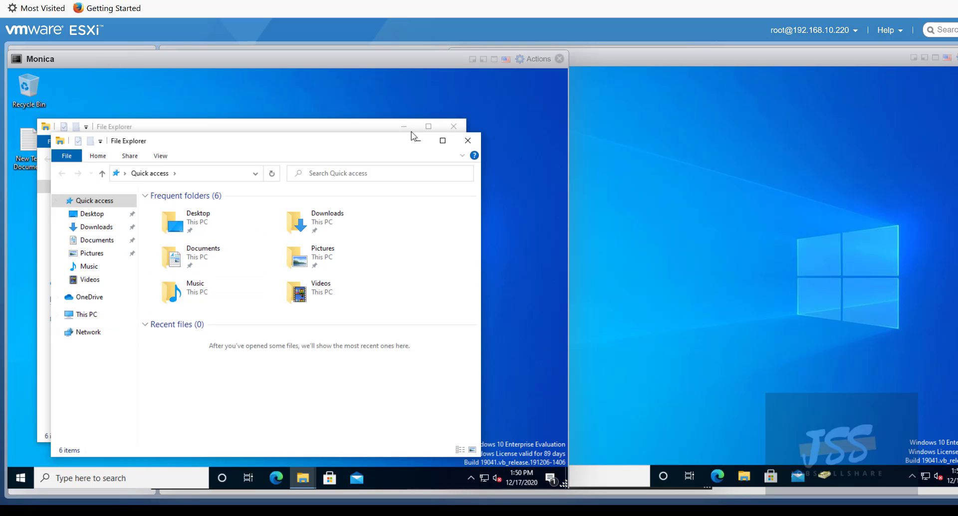
- Maximize the user VM's Explorer, visit Local Disk (C:) and return to This PC, then move the helpdesk console right
{"action": "left_click", "coordinate": [442, 142]}
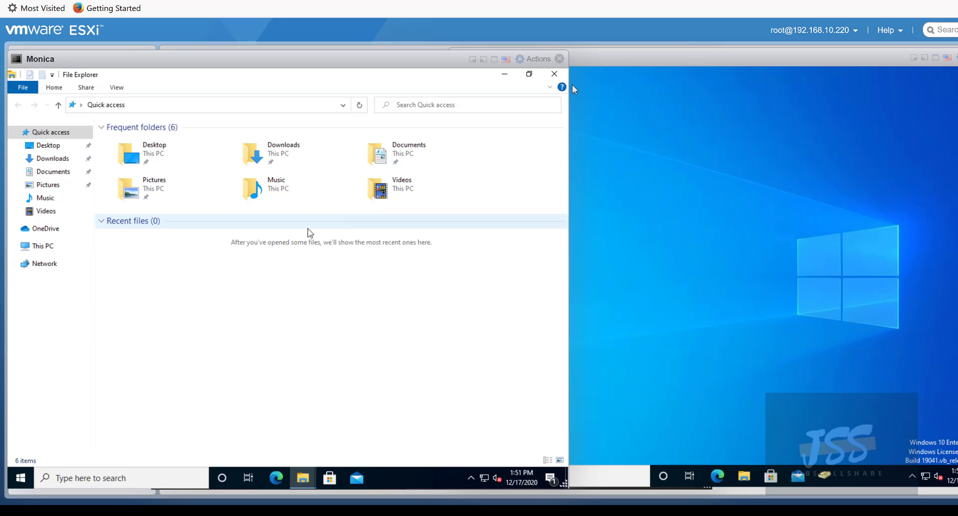
{"action": "left_click", "coordinate": [63, 247]}
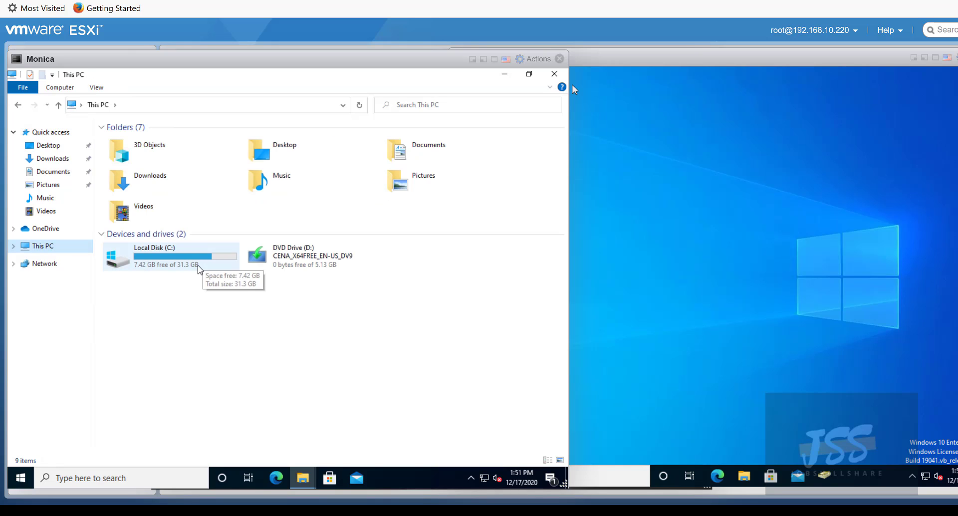
{"action": "left_click", "coordinate": [173, 271]}
{"action": "double_click", "coordinate": [173, 271]}
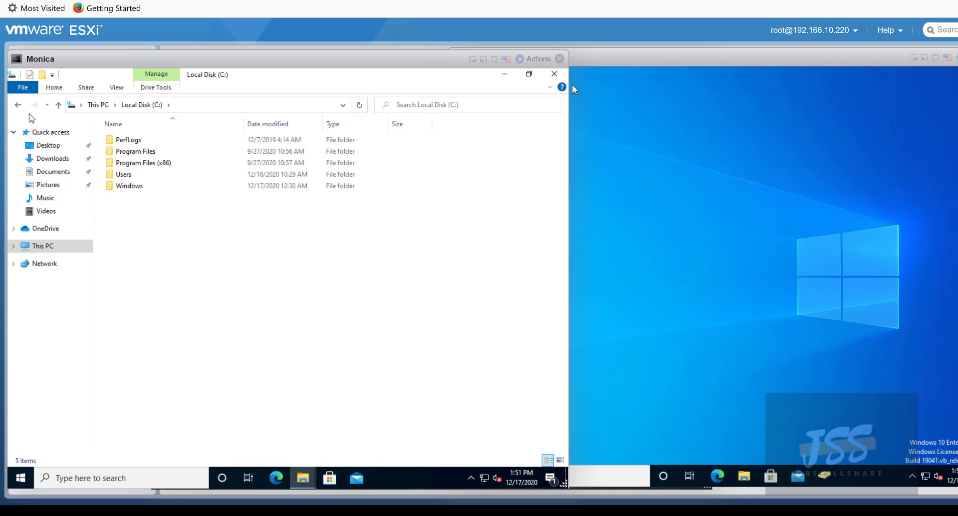
{"action": "left_click", "coordinate": [19, 106]}
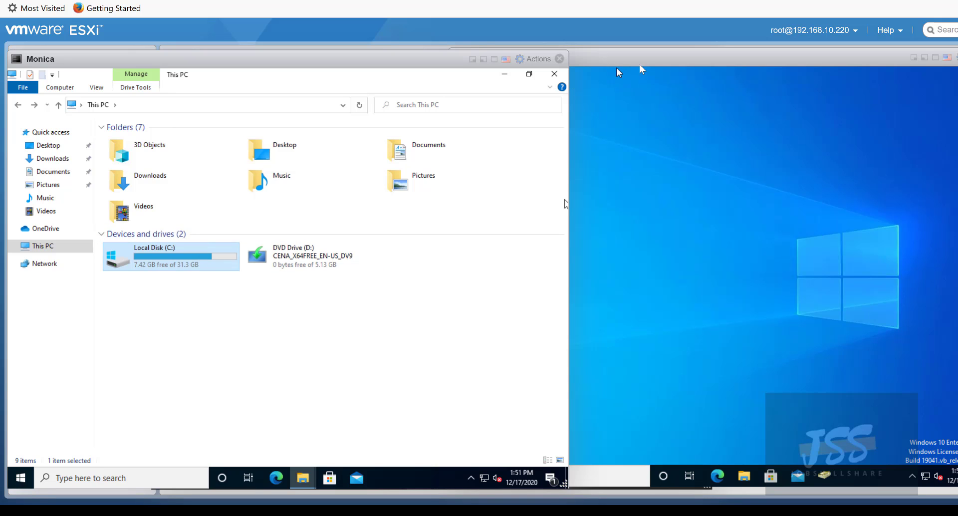
{"action": "mouse_move", "coordinate": [639, 64]}
{"action": "left_mouse_down"}
{"action": "mouse_move", "coordinate": [733, 68]}
{"action": "mouse_move", "coordinate": [621, 68]}
{"action": "left_mouse_up"}
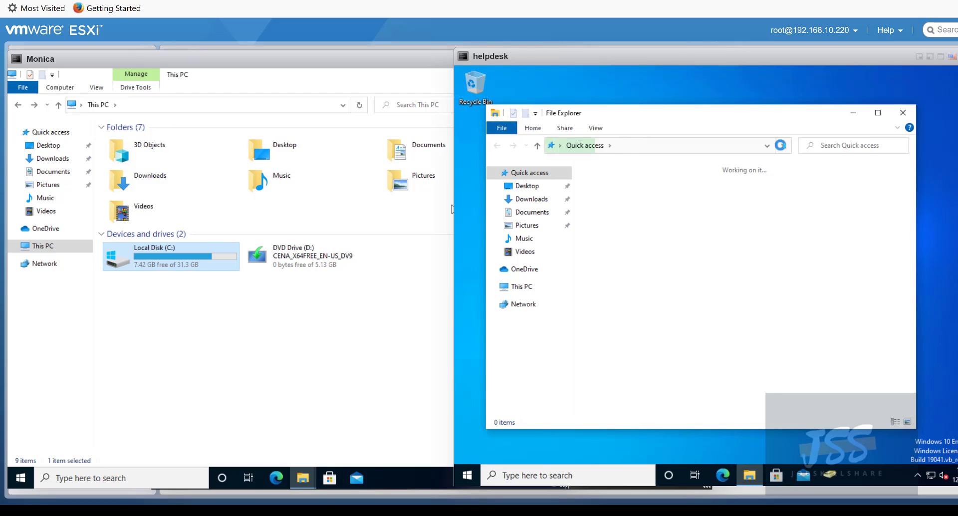
- On the helpdesk VM, open Local Disk (C:) and create a new folder named group
{"action": "left_click", "coordinate": [530, 286]}
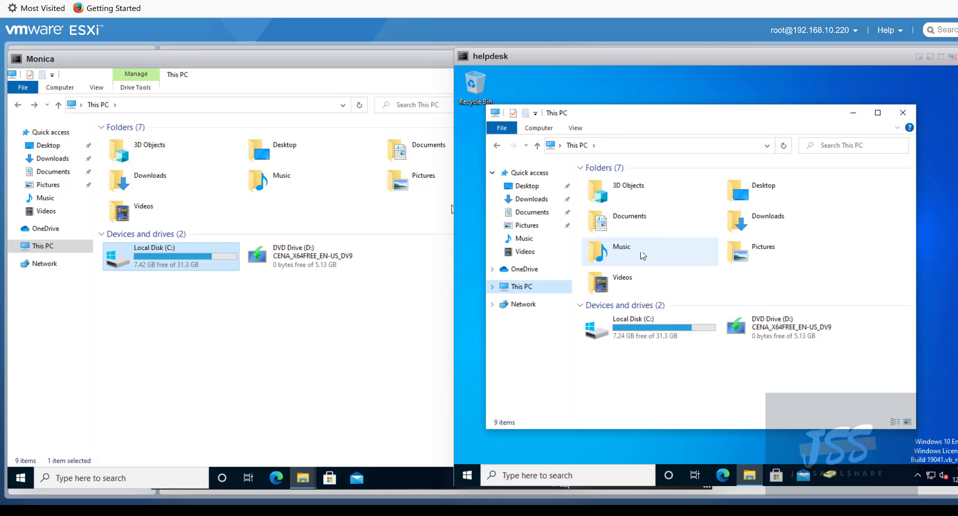
{"action": "left_click", "coordinate": [655, 336]}
{"action": "double_click", "coordinate": [655, 335]}
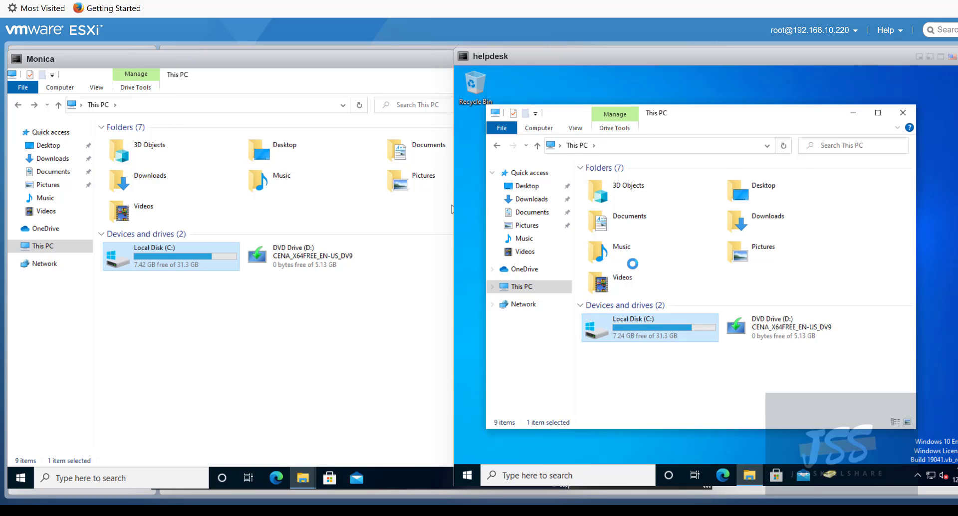
{"action": "right_click", "coordinate": [605, 248]}
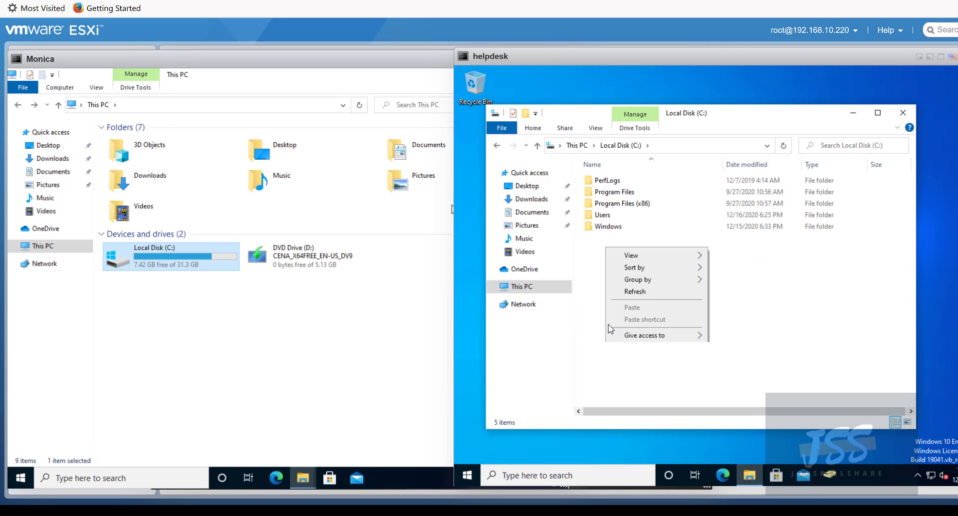
{"action": "mouse_move", "coordinate": [646, 353]}
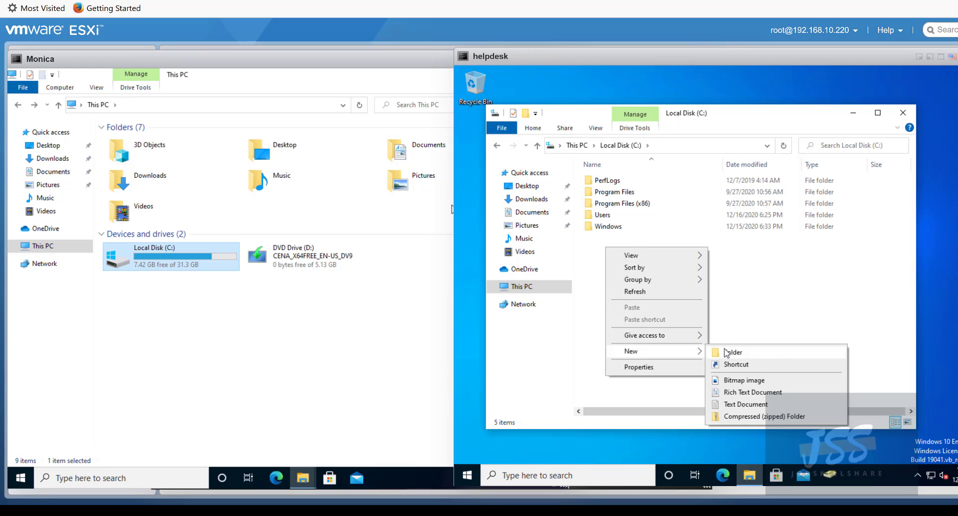
{"action": "left_click", "coordinate": [719, 352]}
{"action": "type", "text": "group"}
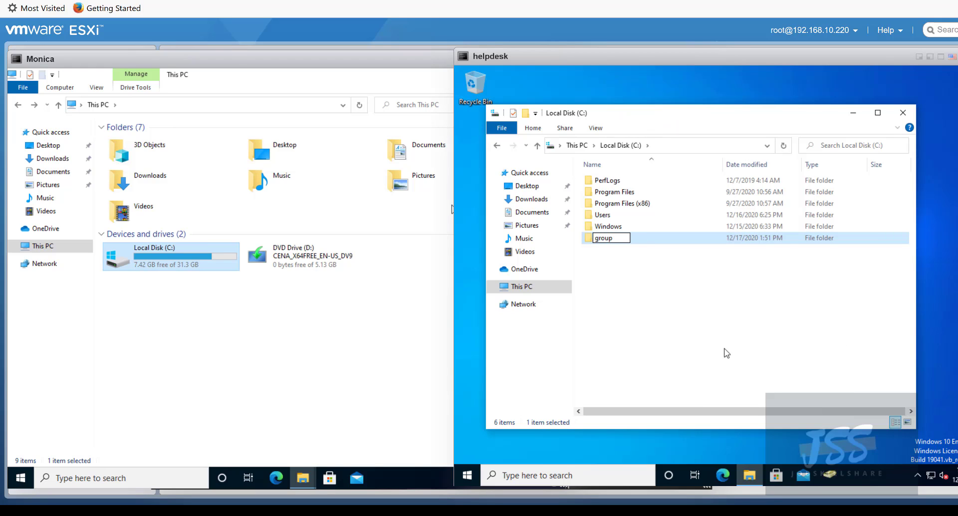
{"action": "left_click", "coordinate": [726, 352]}
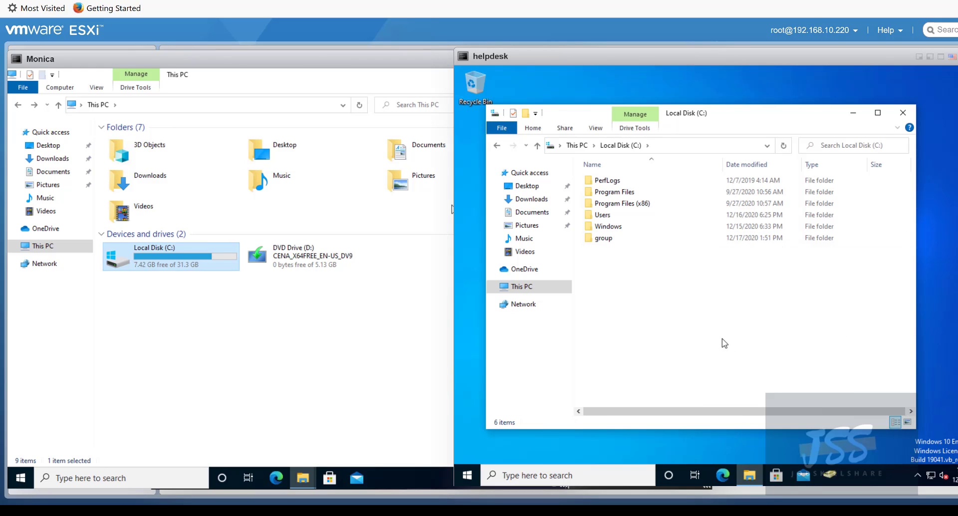
- Open the group folder's Properties dialog
{"action": "left_click", "coordinate": [606, 238]}
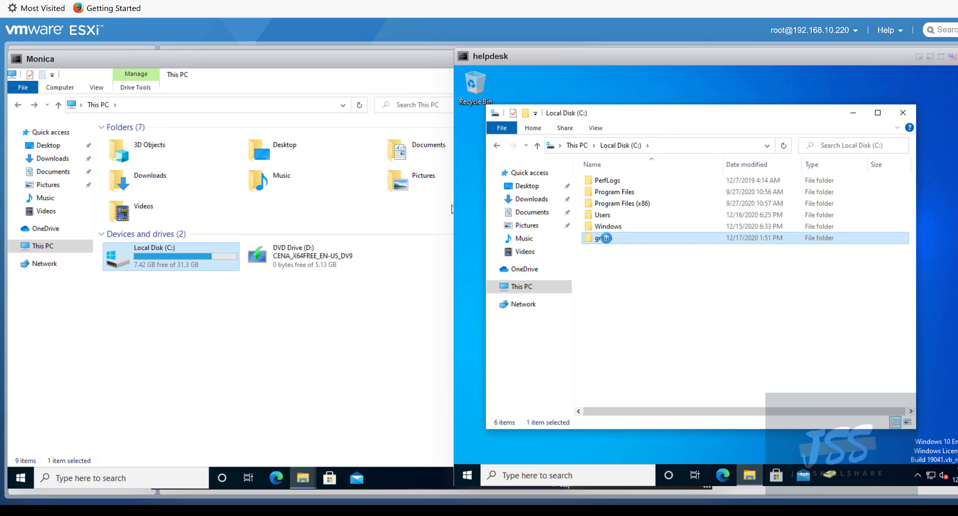
{"action": "right_click", "coordinate": [606, 238]}
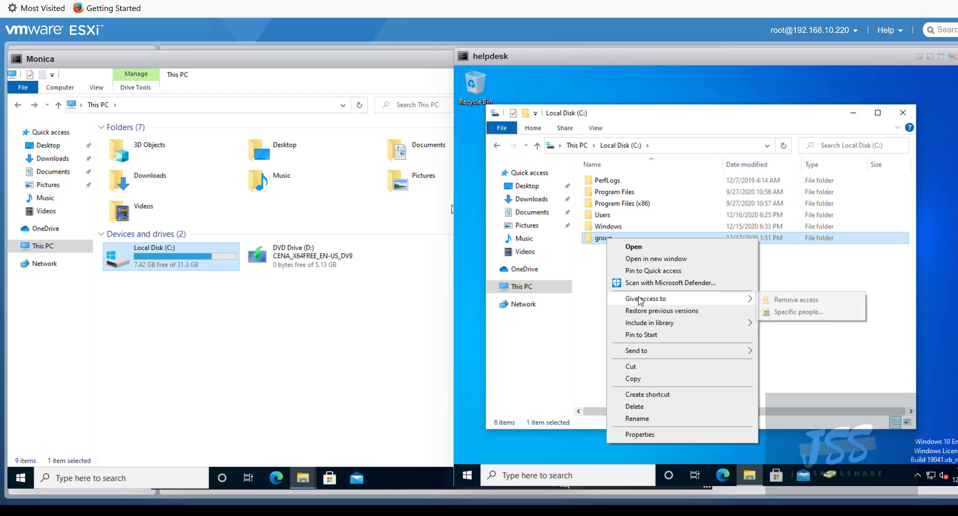
{"action": "left_click", "coordinate": [639, 434]}
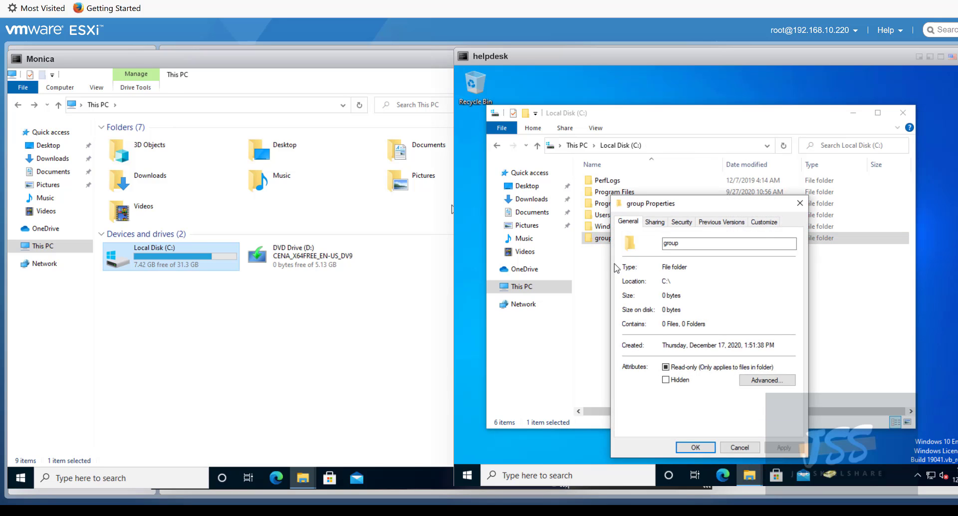
- Tick Share this folder in group's Advanced Sharing, inspect the user limit, then cancel and close Properties
{"action": "left_click_drag", "start_coordinate": [669, 209], "coordinate": [593, 120]}
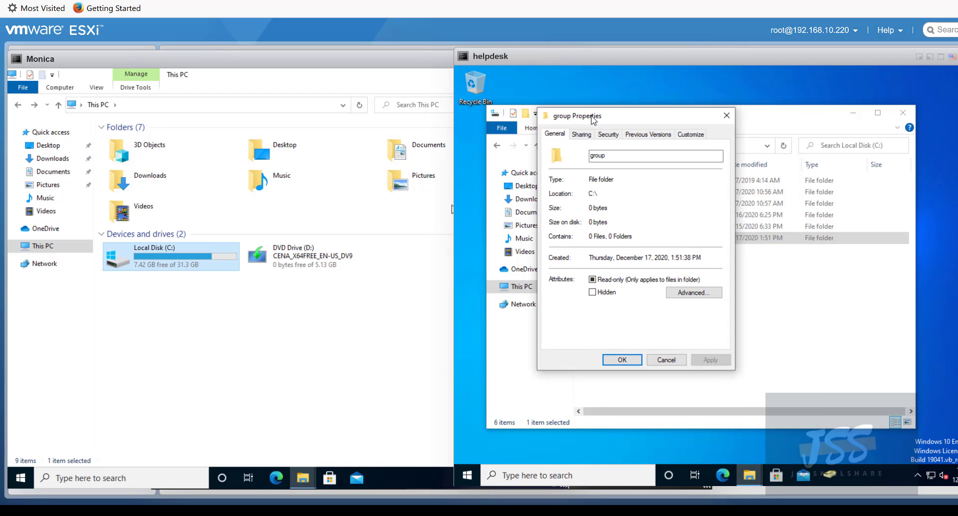
{"action": "left_click", "coordinate": [576, 136]}
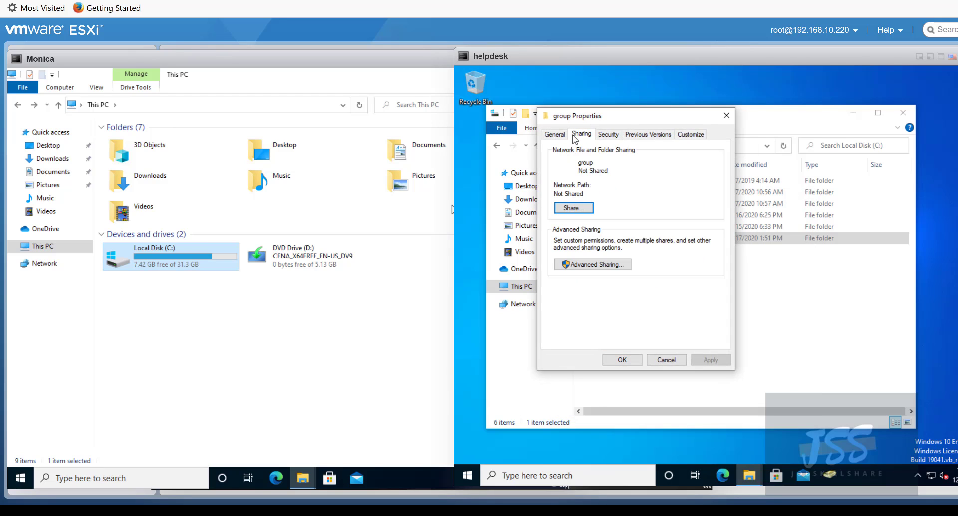
{"action": "left_click", "coordinate": [582, 266]}
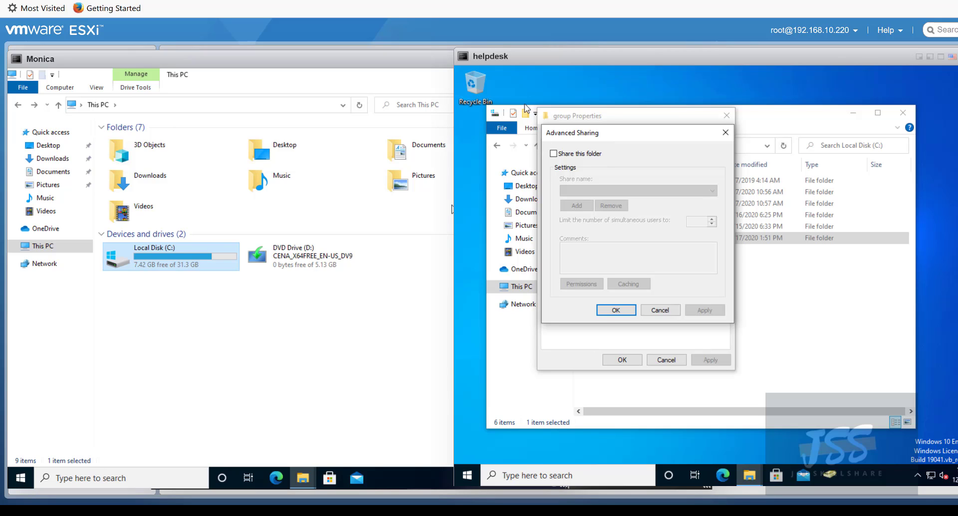
{"action": "left_click", "coordinate": [553, 154]}
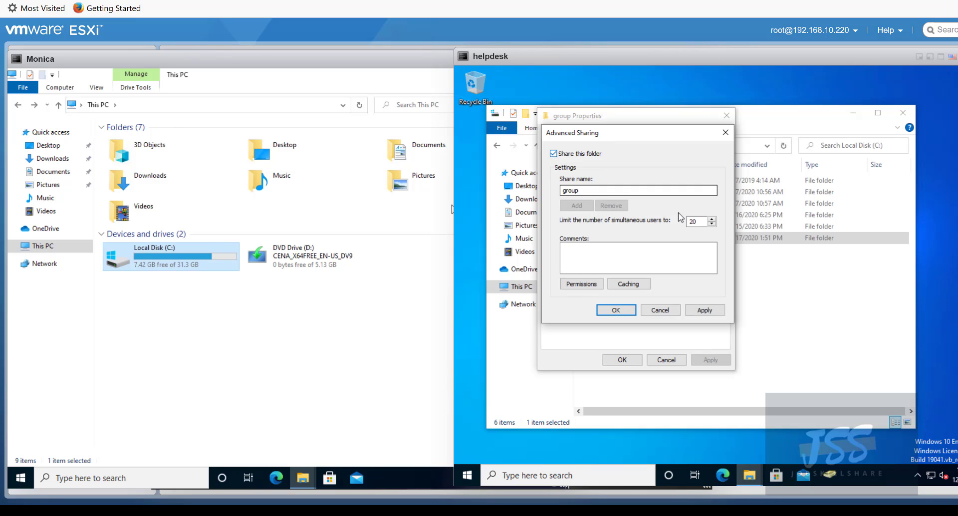
{"action": "left_click", "coordinate": [710, 219]}
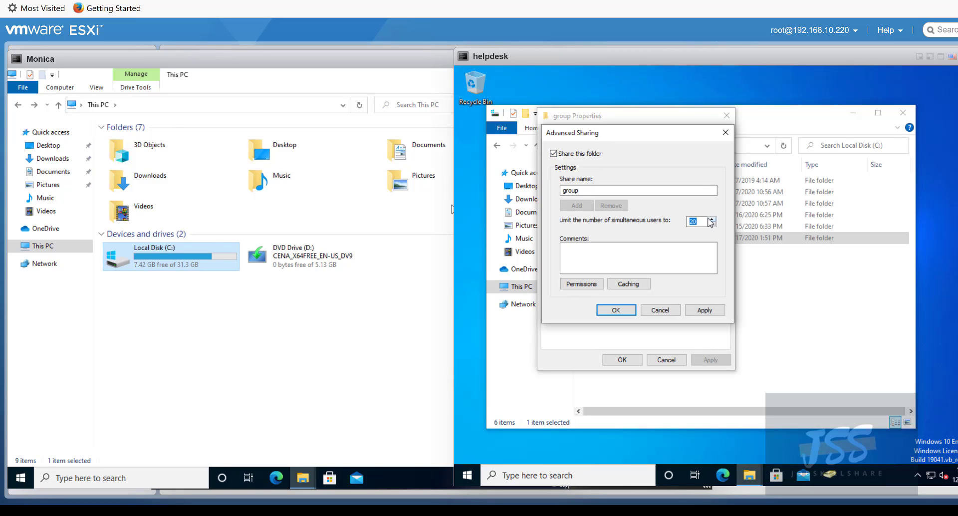
{"action": "left_click", "coordinate": [697, 222]}
{"action": "left_click_drag", "start_coordinate": [663, 221], "coordinate": [602, 222]}
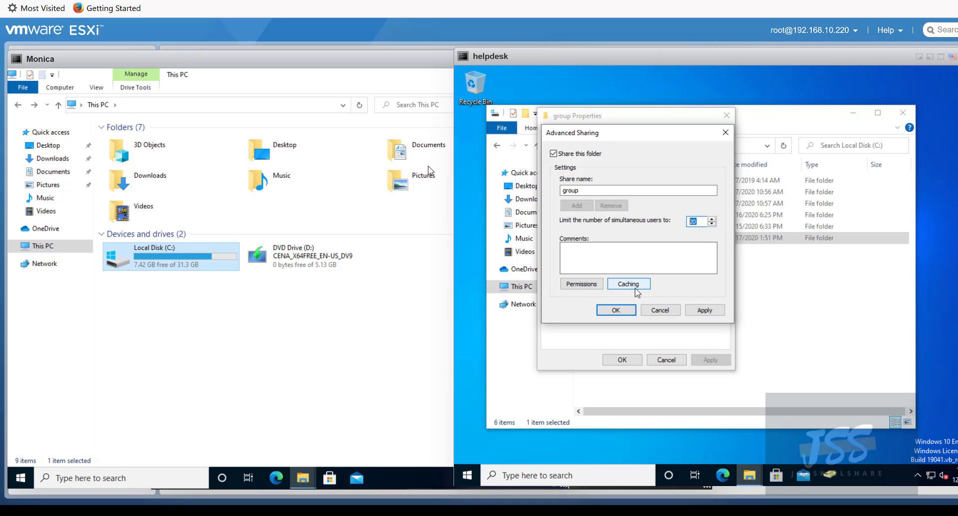
{"action": "left_click", "coordinate": [659, 310]}
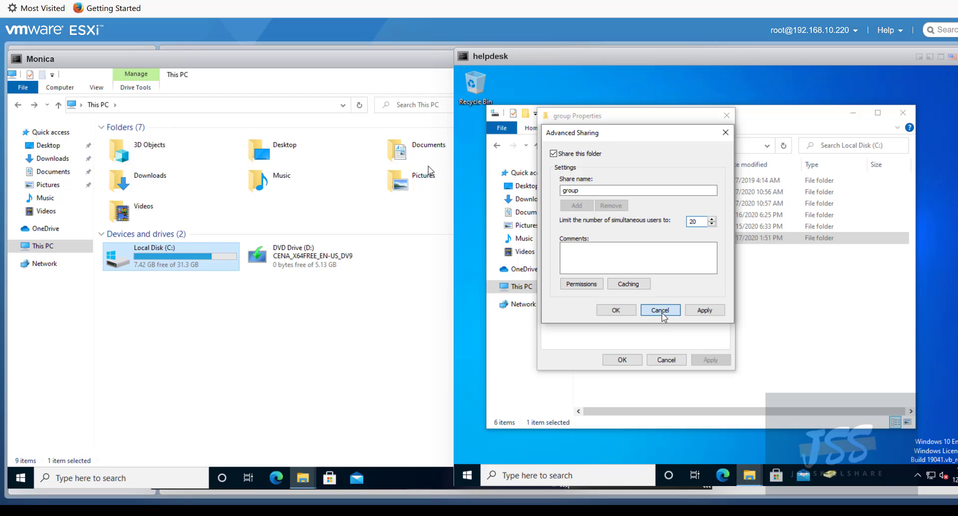
{"action": "left_click", "coordinate": [726, 116]}
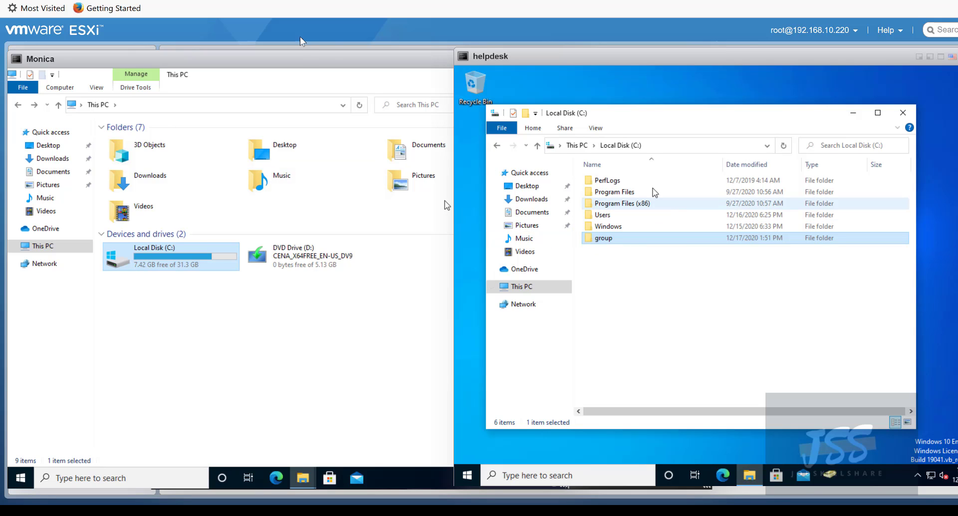
- Send Ctrl+Alt+Del to the DC console and sign in with the Administrator password
{"action": "left_click_drag", "start_coordinate": [298, 64], "coordinate": [308, 199]}
{"action": "left_click", "coordinate": [257, 86]}
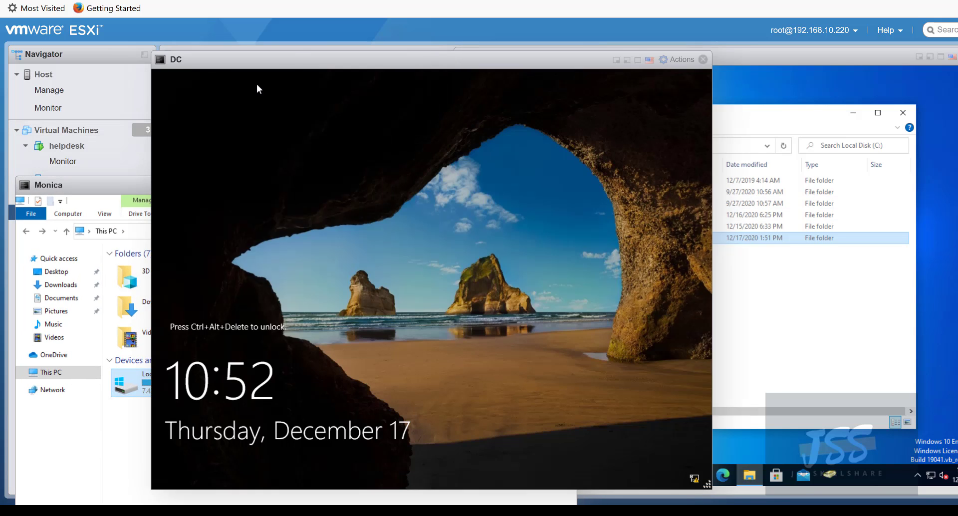
{"action": "left_click", "coordinate": [678, 59]}
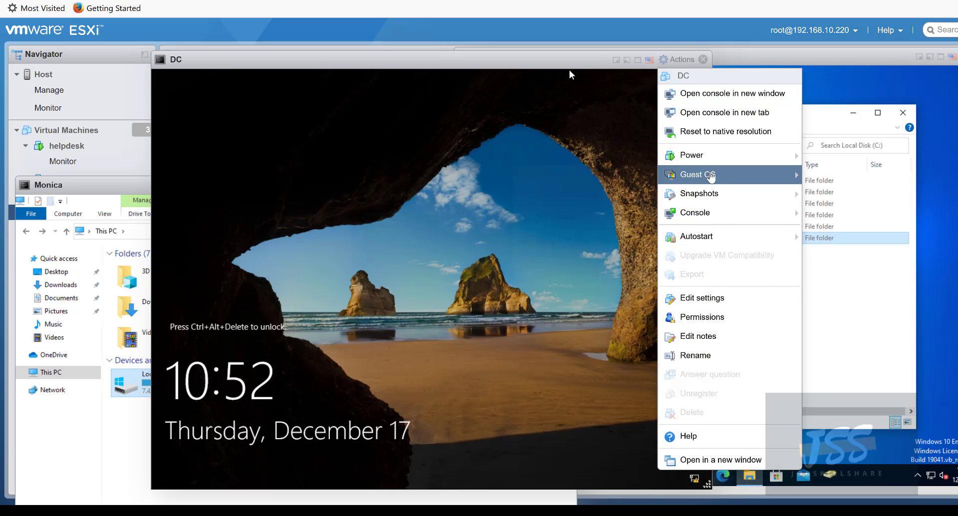
{"action": "mouse_move", "coordinate": [736, 175]}
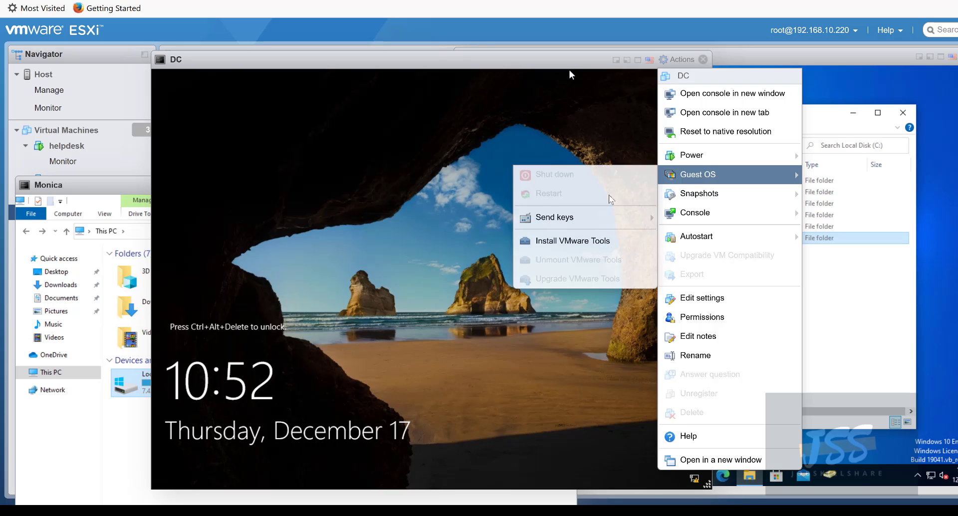
{"action": "mouse_move", "coordinate": [599, 225]}
{"action": "left_click", "coordinate": [433, 217]}
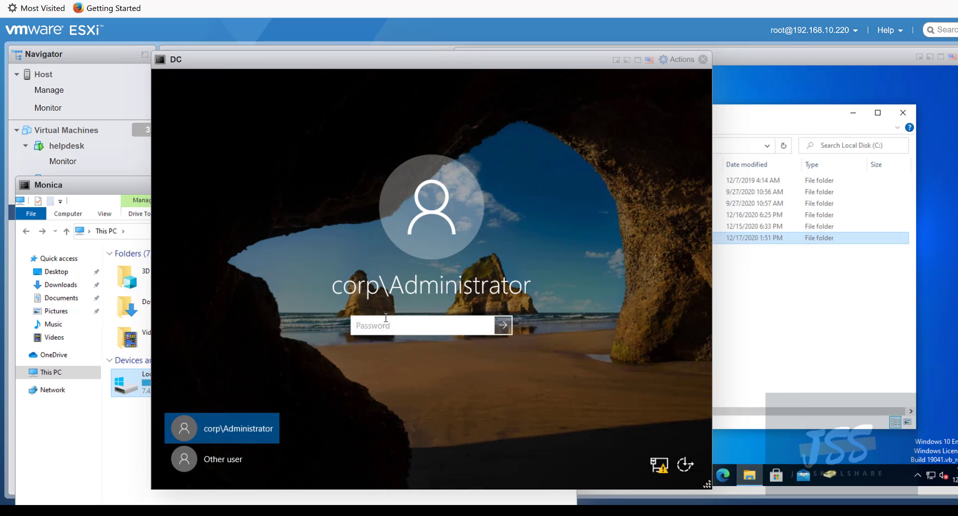
{"action": "type", "text": "••••••••"}
{"action": "key", "text": "Return"}
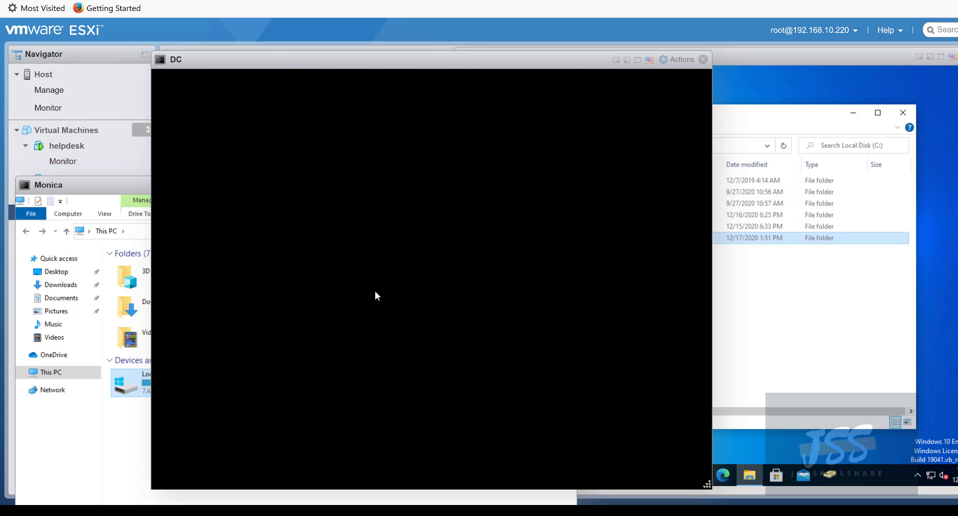
- Cancel the Shutdown Event Tracker on the DC and close Server Manager
{"action": "left_click_drag", "start_coordinate": [280, 59], "coordinate": [204, 49]}
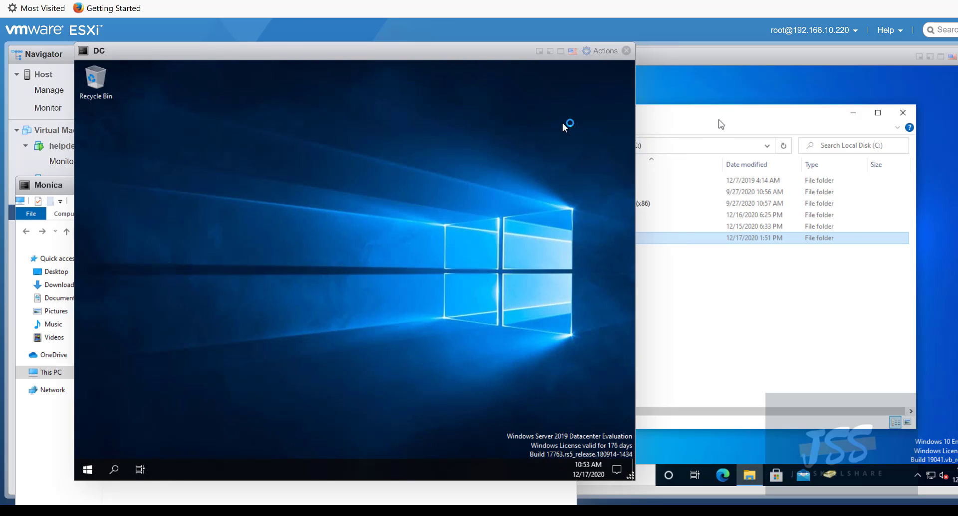
{"action": "left_click", "coordinate": [284, 161]}
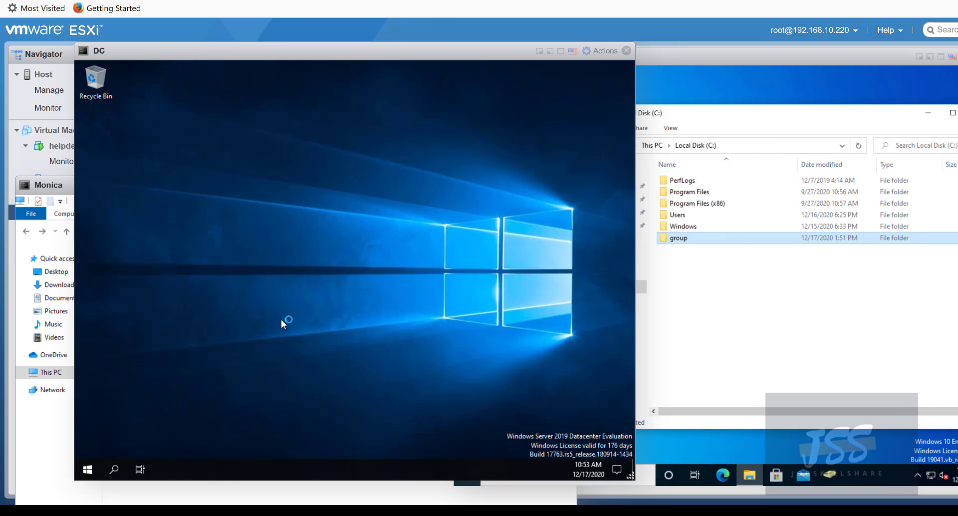
{"action": "left_click", "coordinate": [397, 341]}
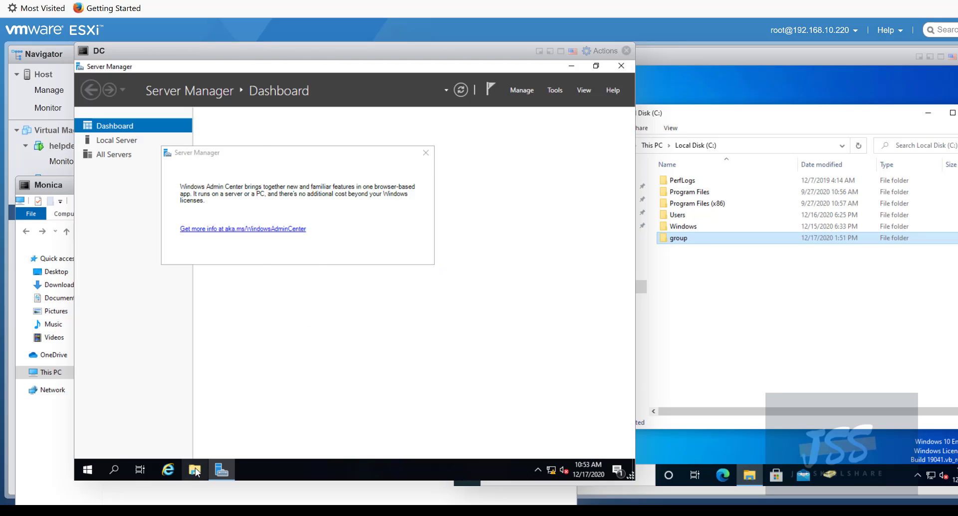
{"action": "left_click", "coordinate": [621, 65]}
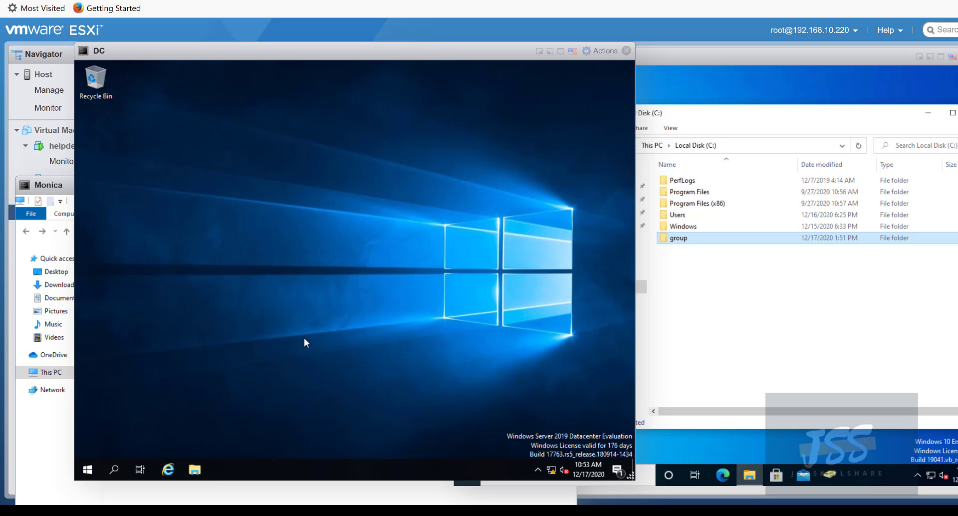
- In the DC's File Explorer, open Local Disk (C:) and create a new folder named group
{"action": "left_click", "coordinate": [200, 468]}
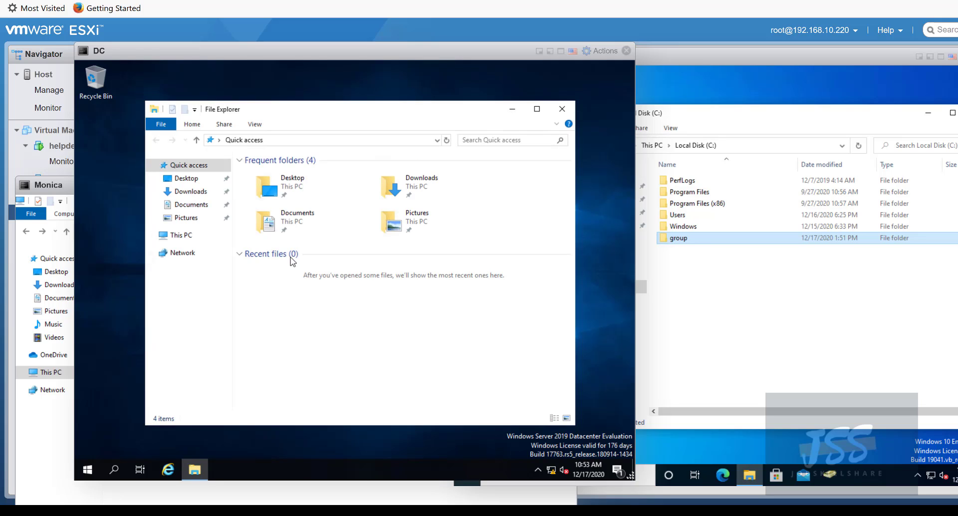
{"action": "left_click", "coordinate": [187, 235]}
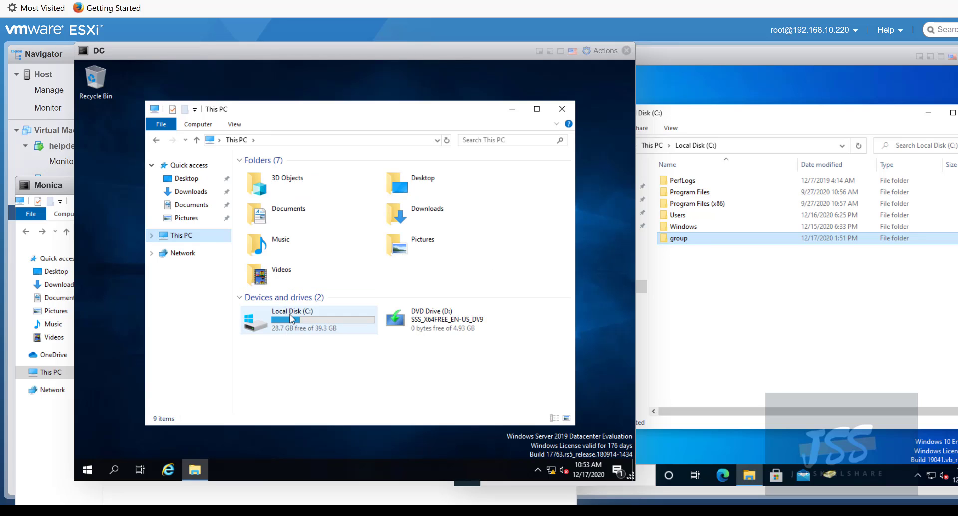
{"action": "double_click", "coordinate": [291, 318]}
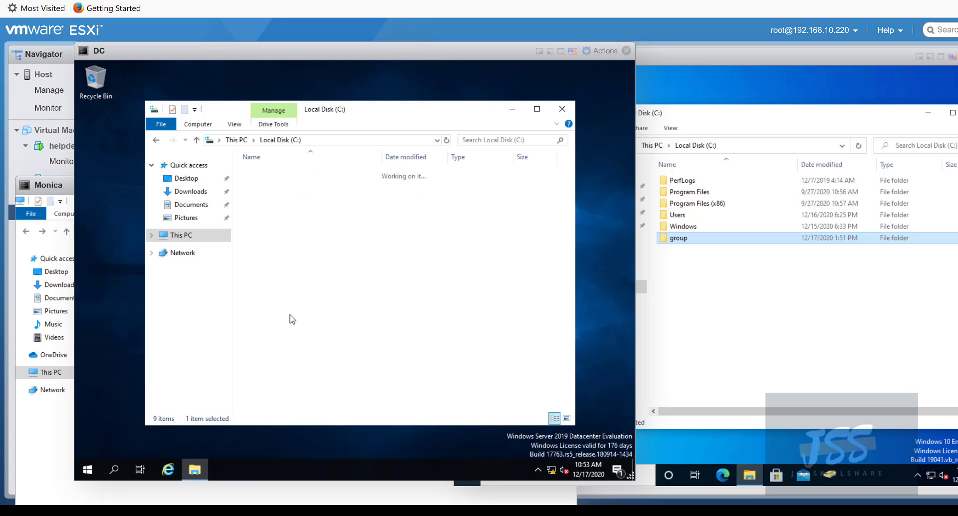
{"action": "right_click", "coordinate": [275, 251]}
{"action": "mouse_move", "coordinate": [312, 351]}
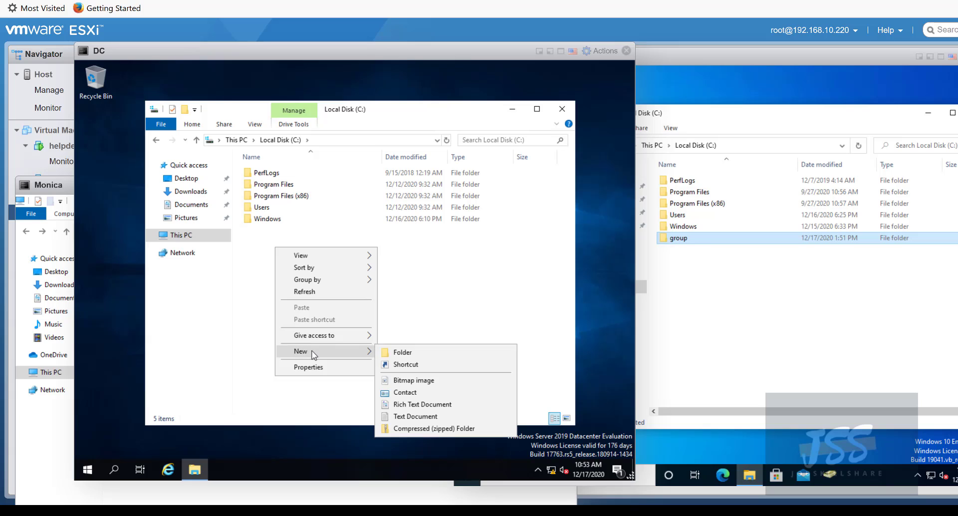
{"action": "left_click", "coordinate": [407, 352]}
{"action": "type", "text": "group"}
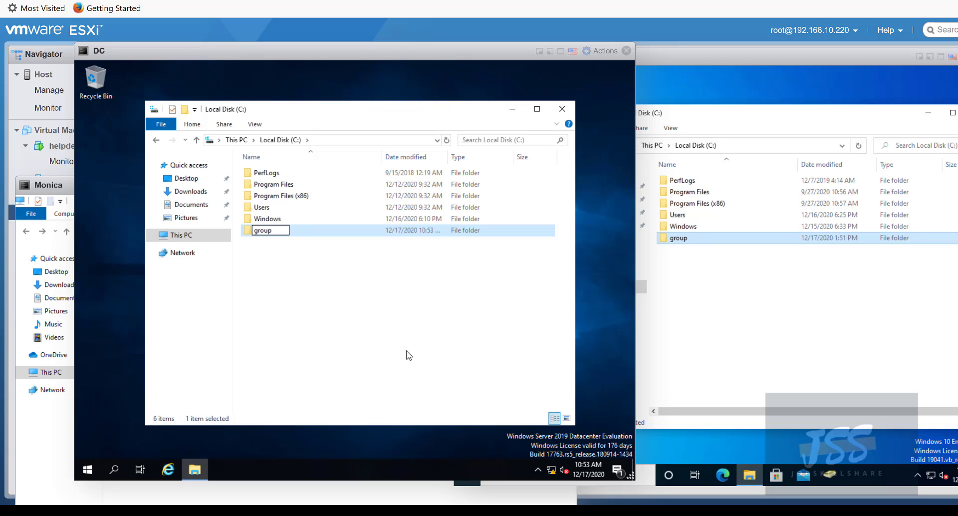
{"action": "left_click", "coordinate": [407, 354]}
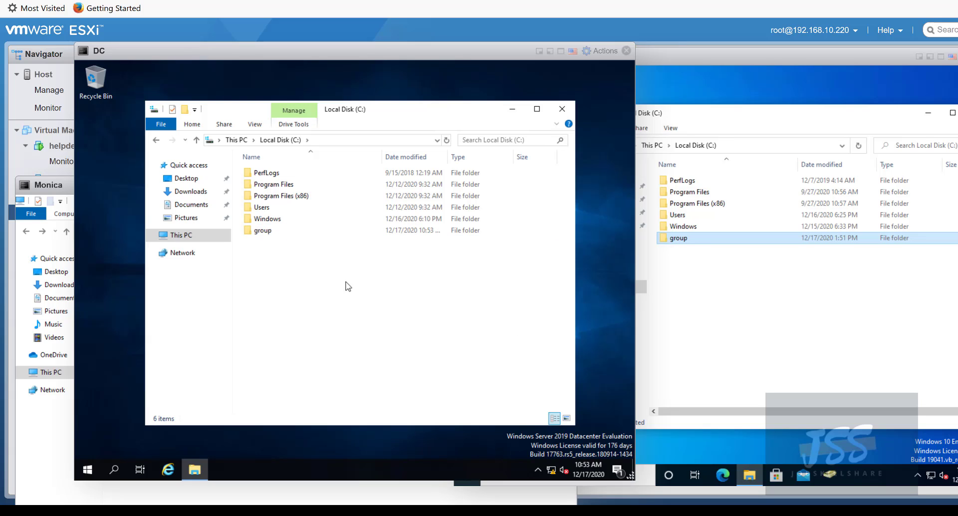
- Open the C: drive's properties, then return to Explorer and bring up the group folder's context menu
{"action": "right_click", "coordinate": [273, 233]}
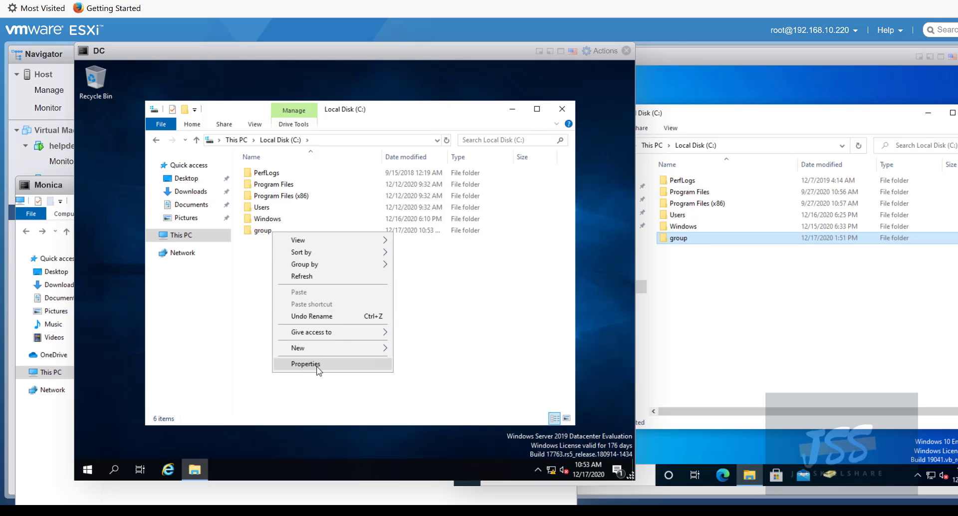
{"action": "left_click", "coordinate": [317, 365]}
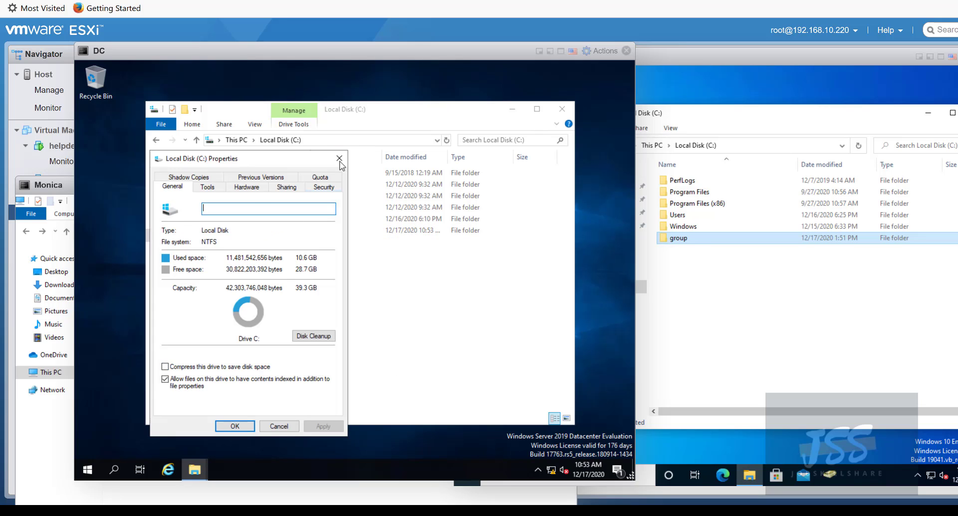
{"action": "left_click", "coordinate": [356, 141]}
{"action": "left_click", "coordinate": [266, 230]}
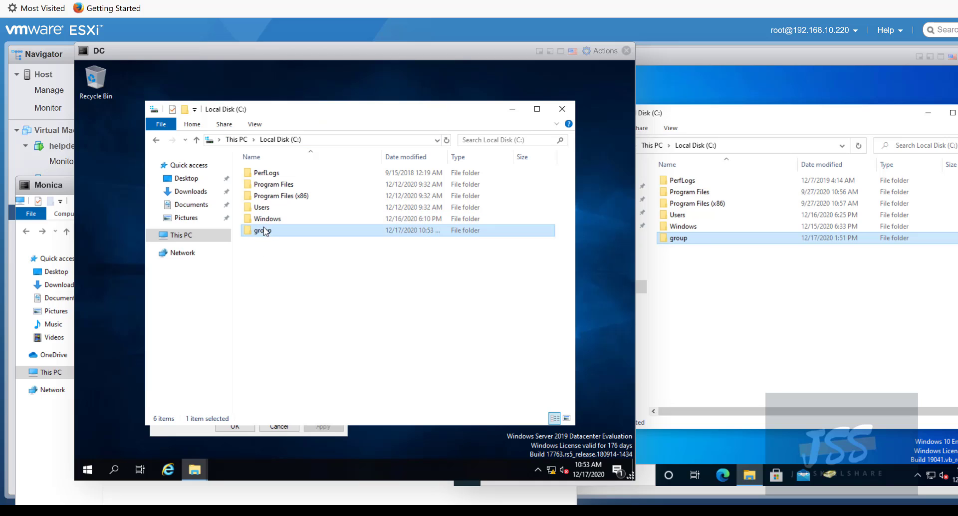
{"action": "right_click", "coordinate": [264, 228]}
- In group's Advanced Sharing, check Share this folder and open Permissions, showing Everyone with Read
{"action": "left_click", "coordinate": [303, 416]}
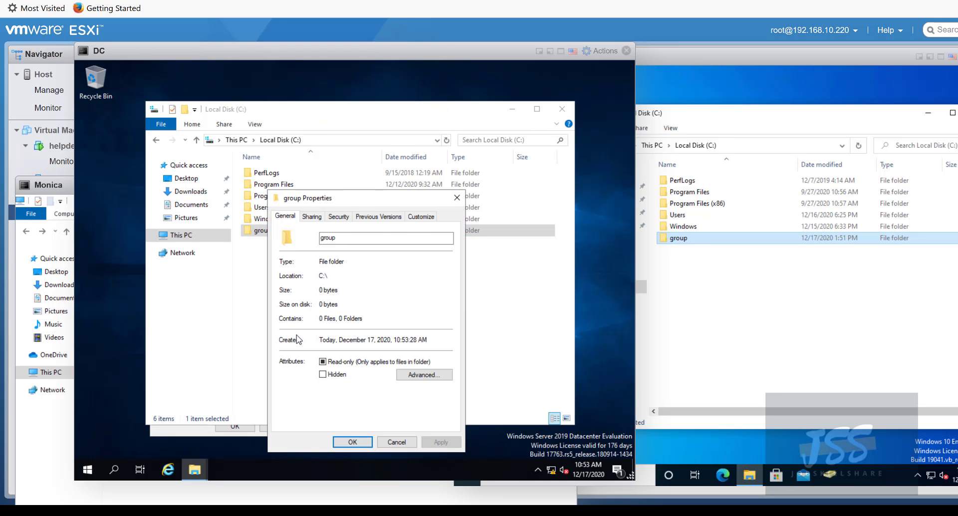
{"action": "left_click", "coordinate": [319, 222]}
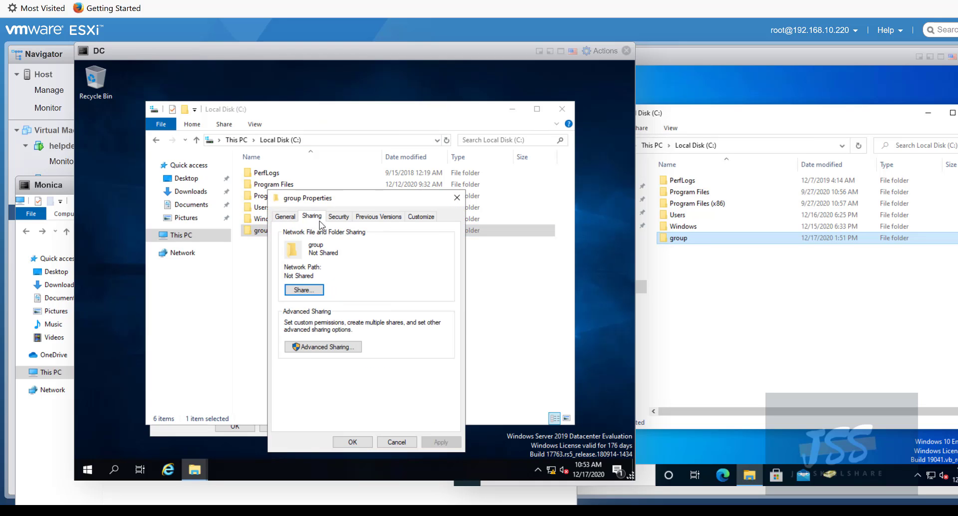
{"action": "left_click", "coordinate": [332, 348]}
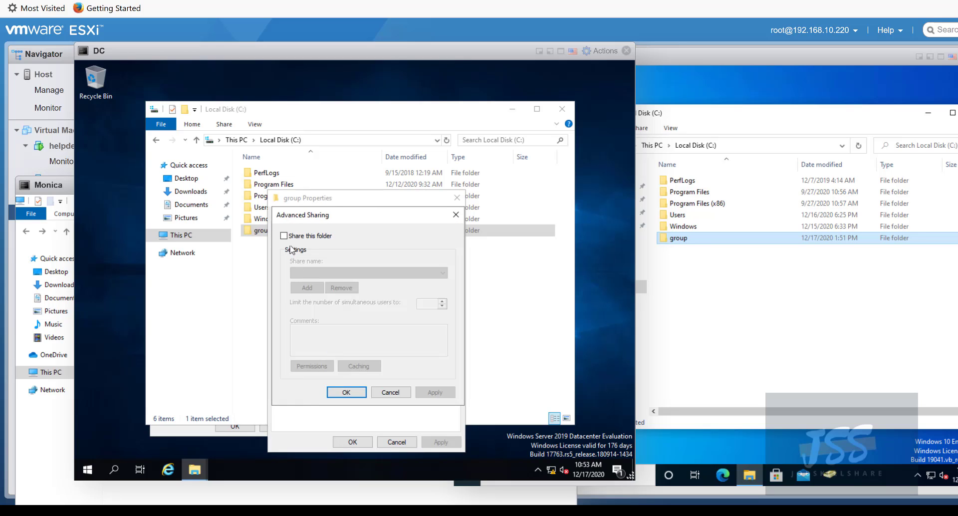
{"action": "left_click", "coordinate": [284, 235]}
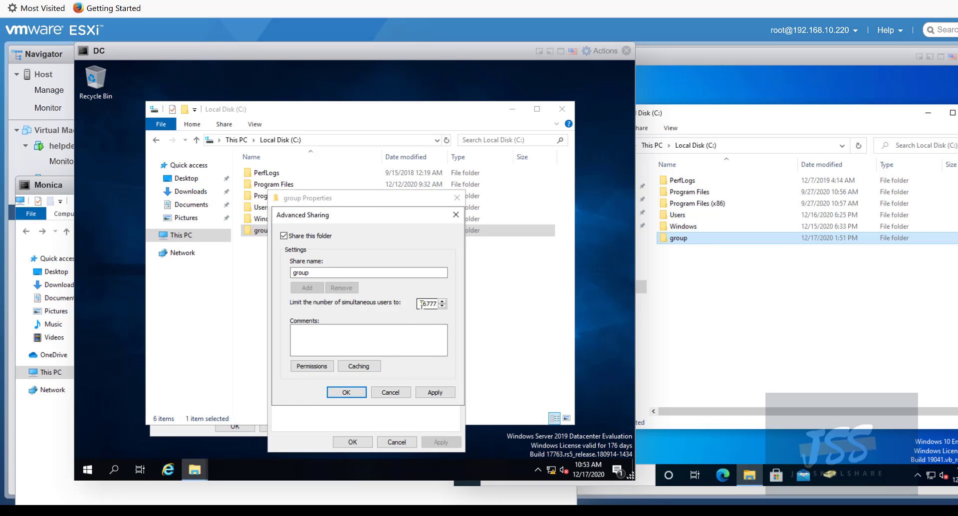
{"action": "left_click_drag", "start_coordinate": [420, 304], "coordinate": [441, 303]}
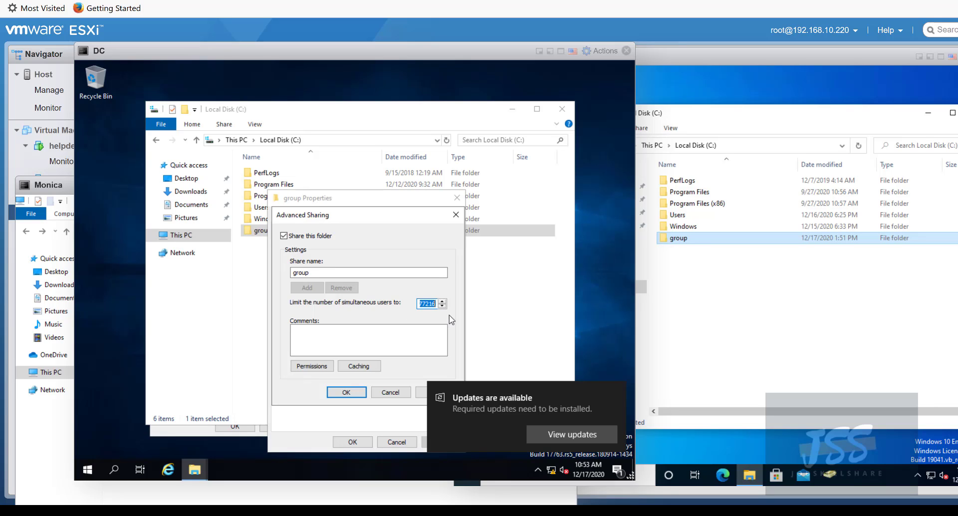
{"action": "left_click", "coordinate": [617, 393]}
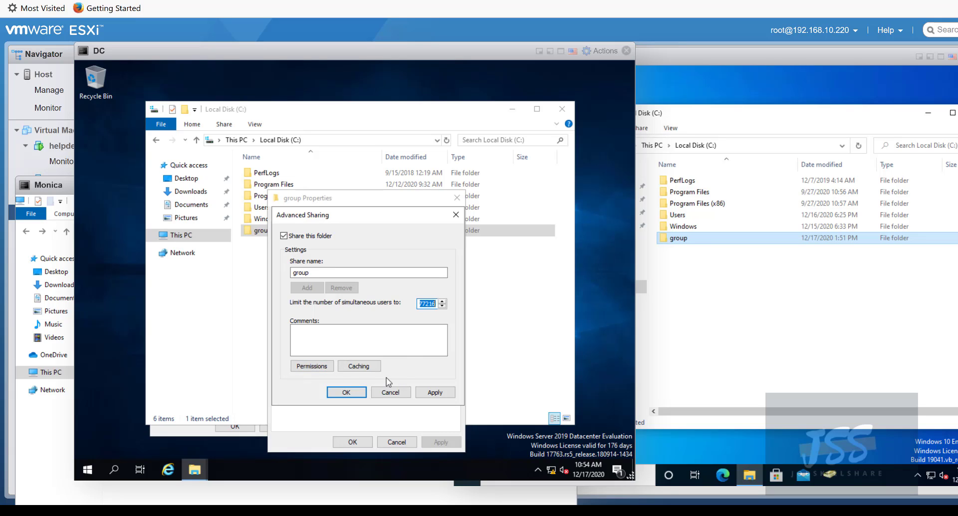
{"action": "left_click", "coordinate": [314, 368]}
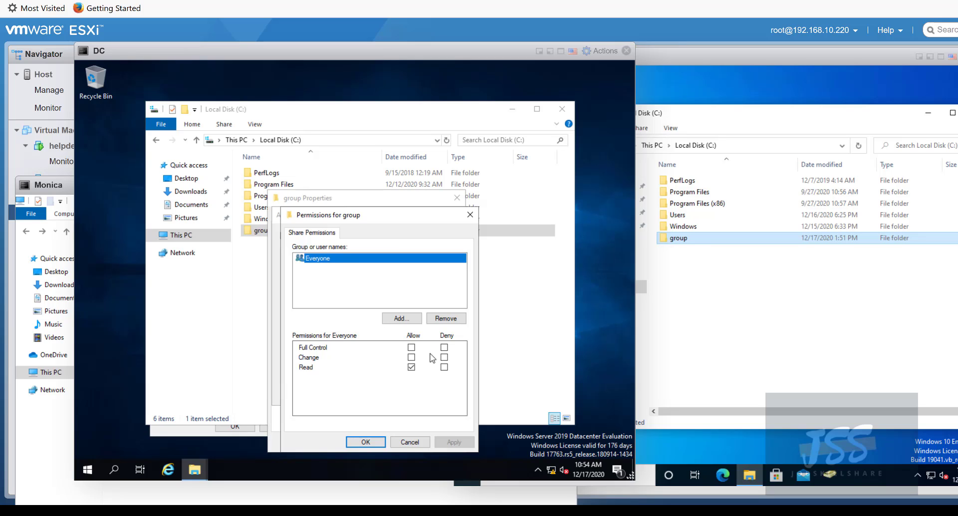
- Add Domain Users with Read to the group share's permissions, then switch to the helpdesk console
{"action": "left_click", "coordinate": [419, 321]}
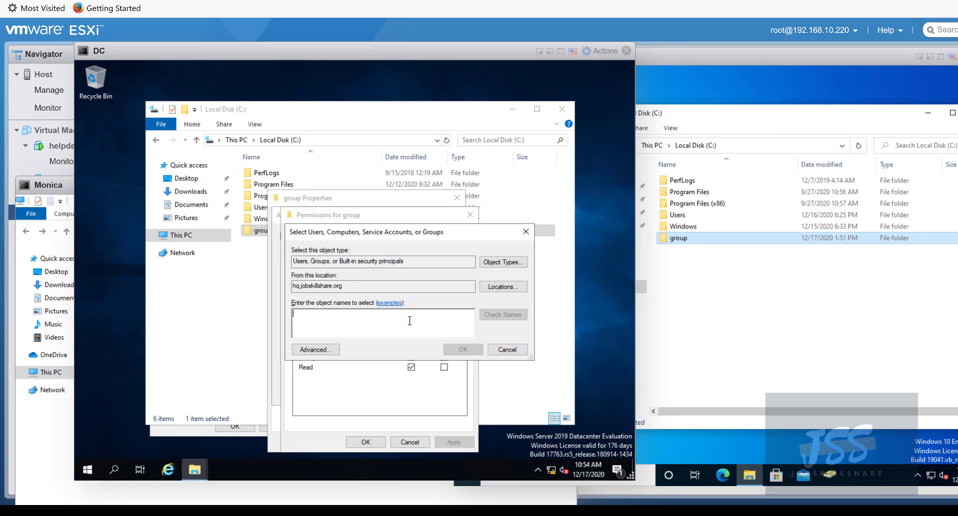
{"action": "type", "text": "domain users"}
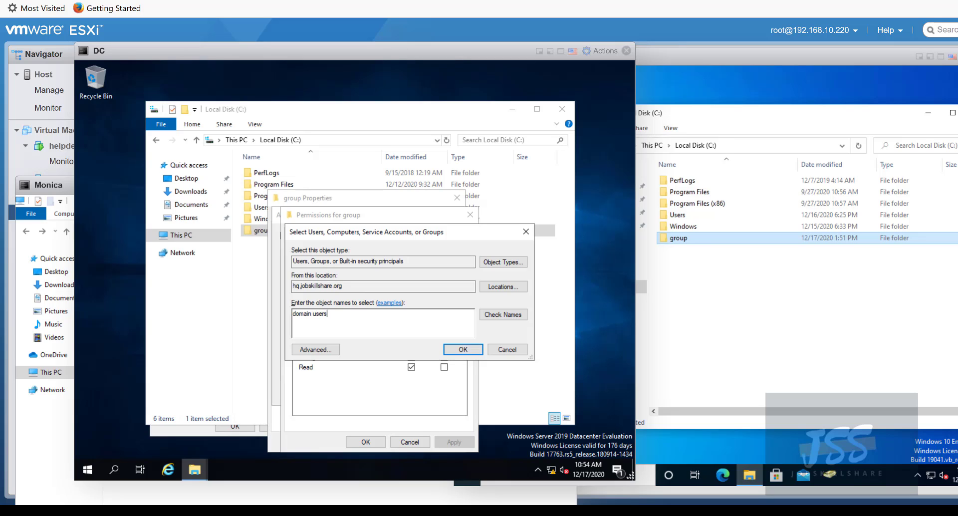
{"action": "key", "text": "Return"}
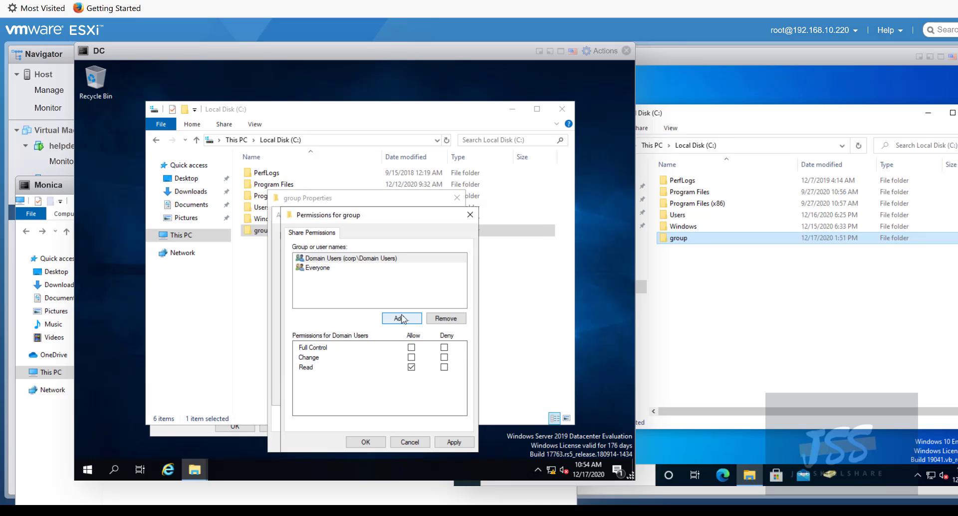
{"action": "left_click", "coordinate": [376, 260]}
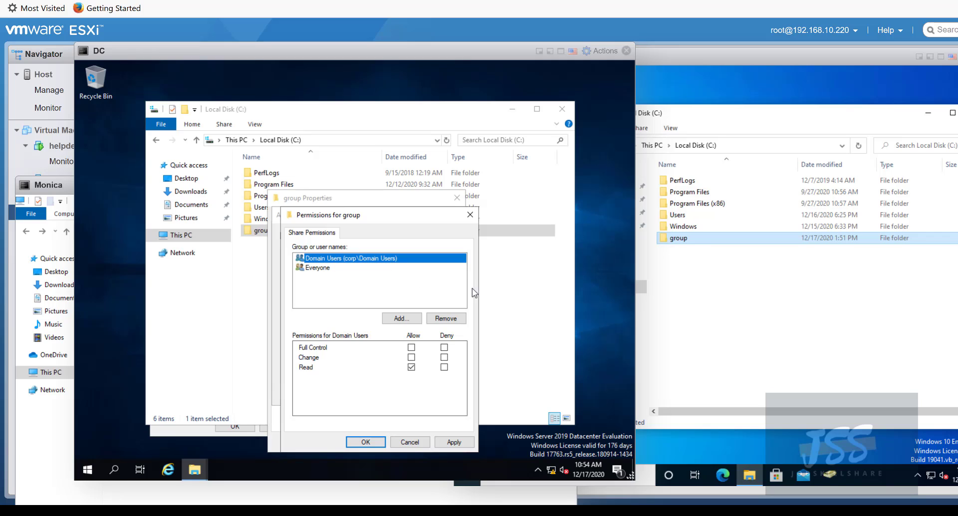
{"action": "left_click", "coordinate": [834, 477]}
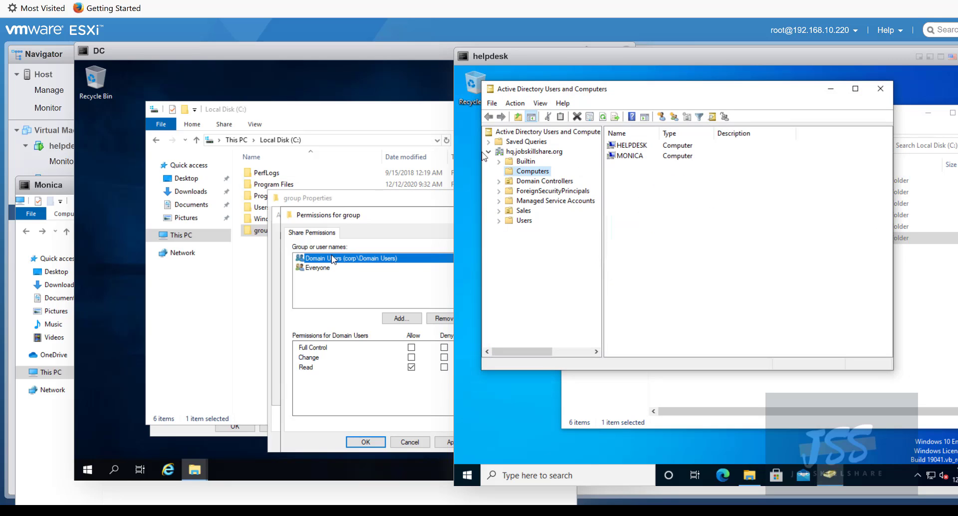
- Open the Sales user's Properties, confirm Domain Users under Member Of, and click OK
{"action": "left_click", "coordinate": [520, 221]}
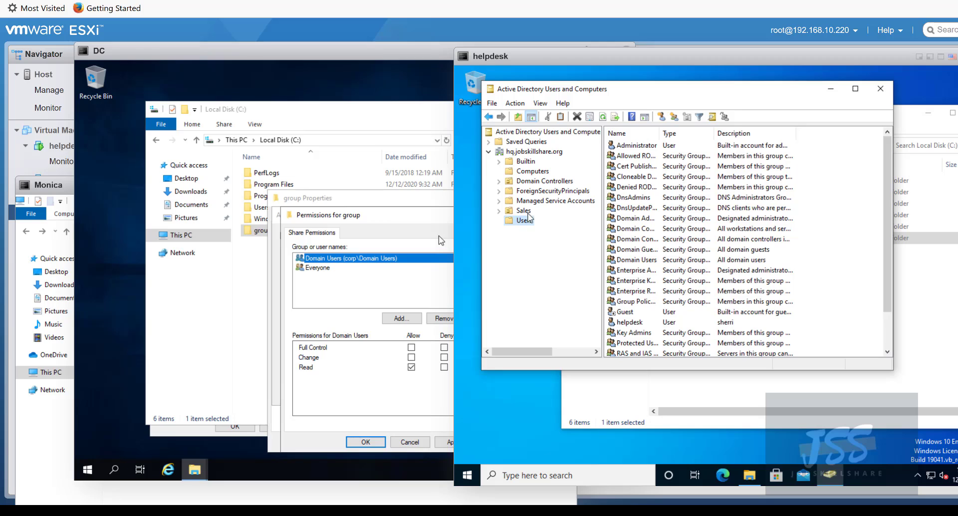
{"action": "left_click", "coordinate": [523, 211]}
{"action": "right_click", "coordinate": [630, 146]}
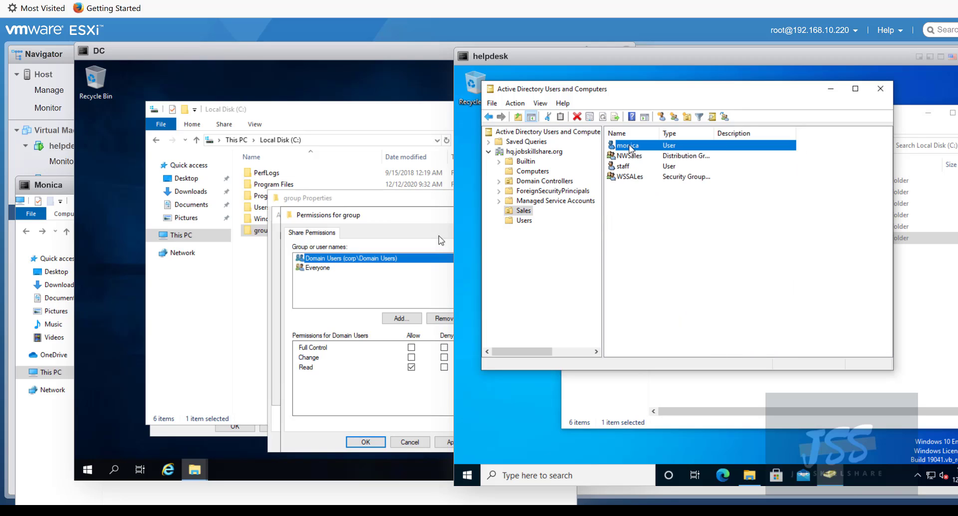
{"action": "left_click", "coordinate": [668, 296]}
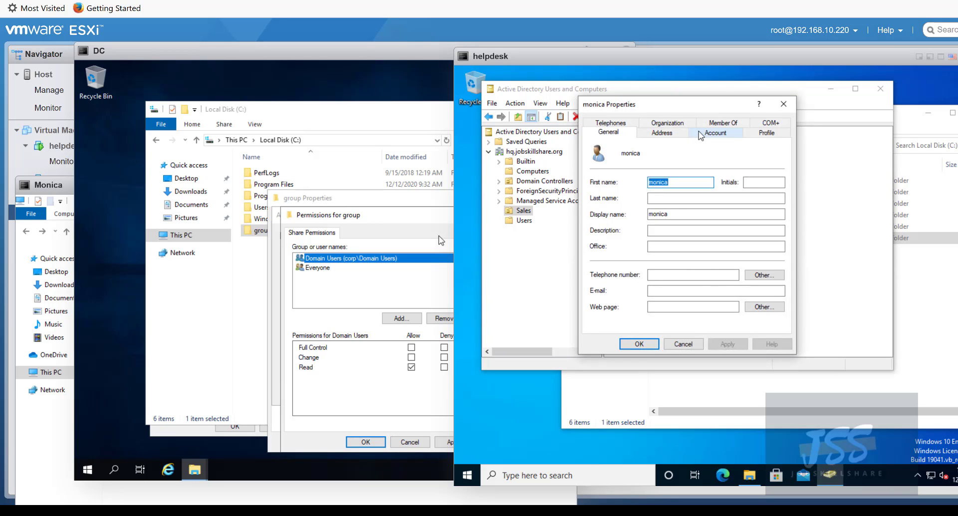
{"action": "left_click", "coordinate": [723, 123]}
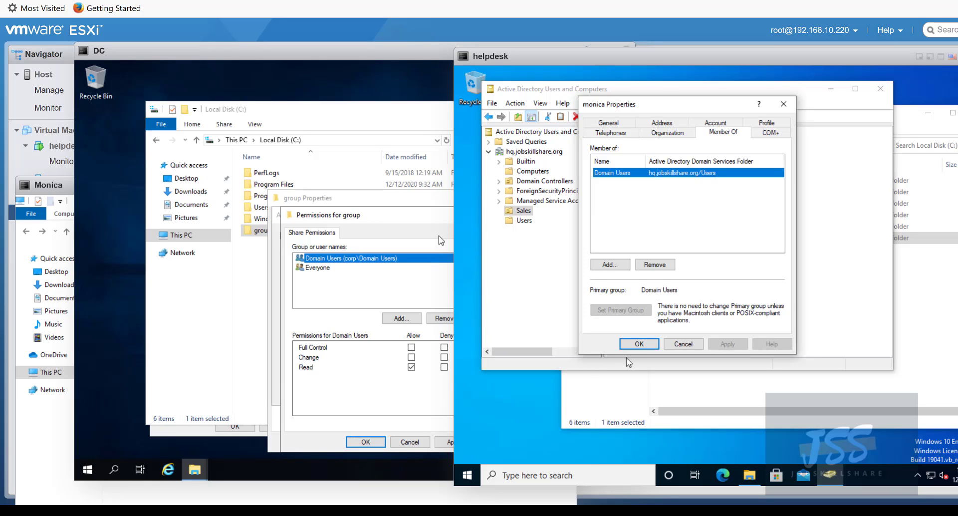
{"action": "left_click", "coordinate": [639, 343]}
- Allow Change for Domain Users and remove Everyone from the group share permissions
{"action": "left_click", "coordinate": [353, 300]}
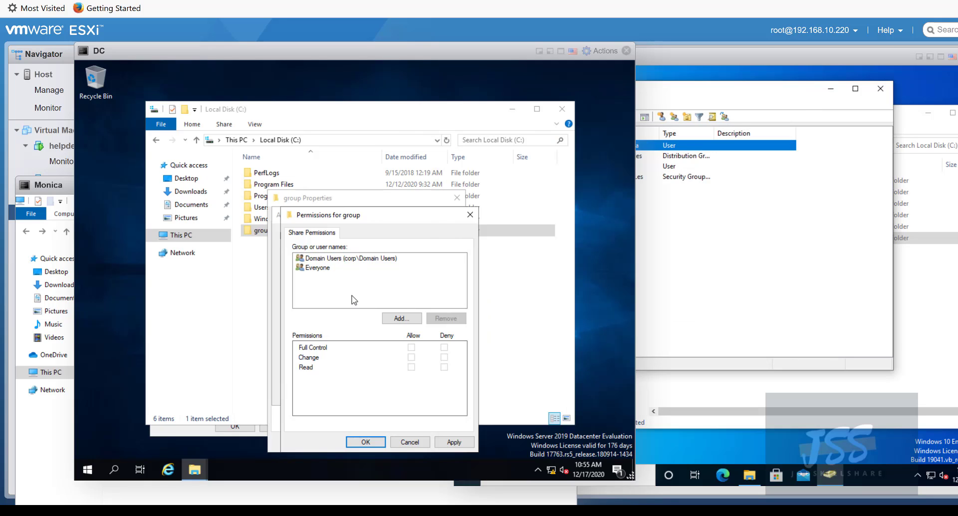
{"action": "left_click", "coordinate": [347, 263]}
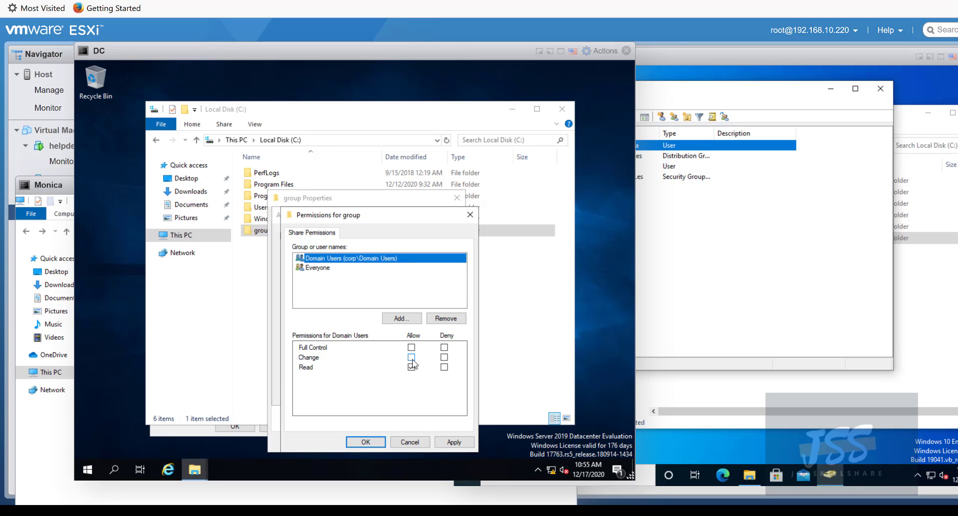
{"action": "left_click", "coordinate": [411, 357]}
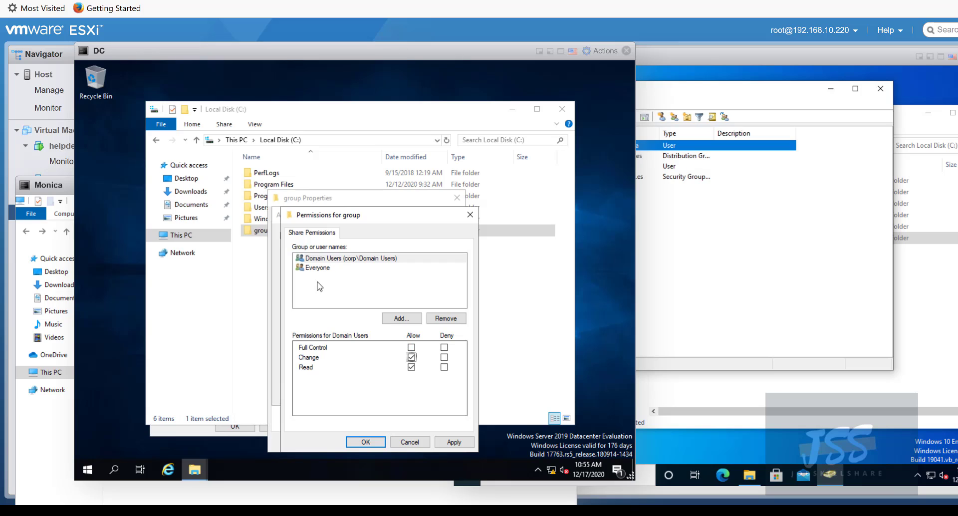
{"action": "left_click", "coordinate": [316, 269]}
{"action": "left_click", "coordinate": [437, 320]}
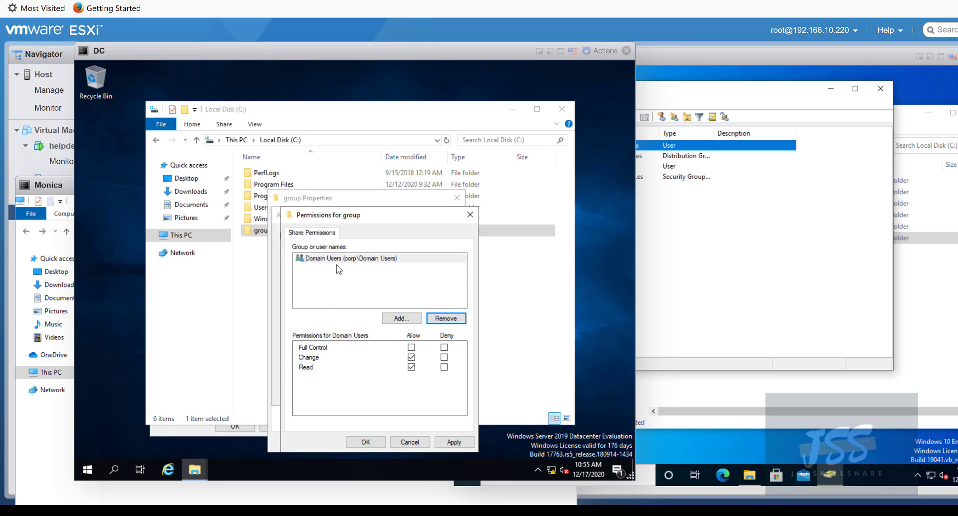
- Apply and confirm the Share Permissions and Advanced Sharing dialogs
{"action": "left_click", "coordinate": [454, 442]}
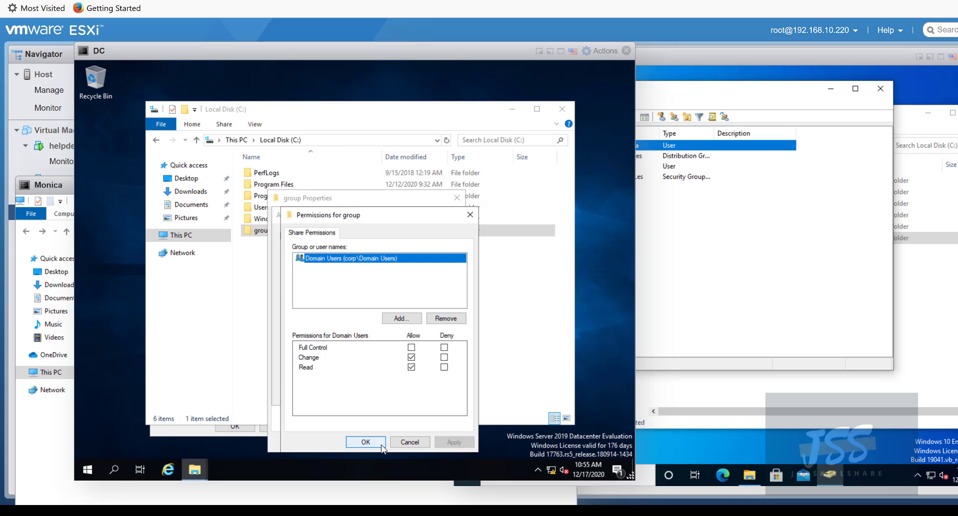
{"action": "left_click", "coordinate": [366, 442]}
{"action": "left_click", "coordinate": [423, 394]}
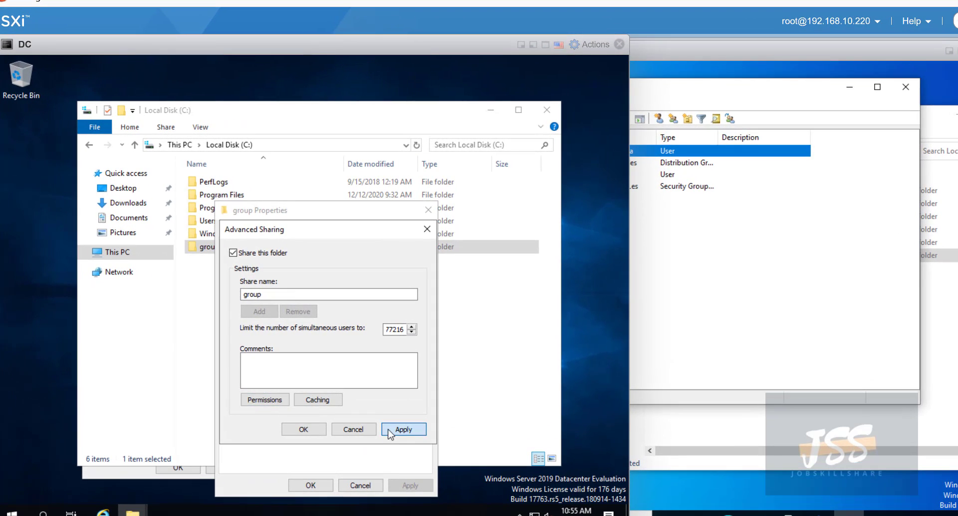
{"action": "left_click", "coordinate": [303, 428]}
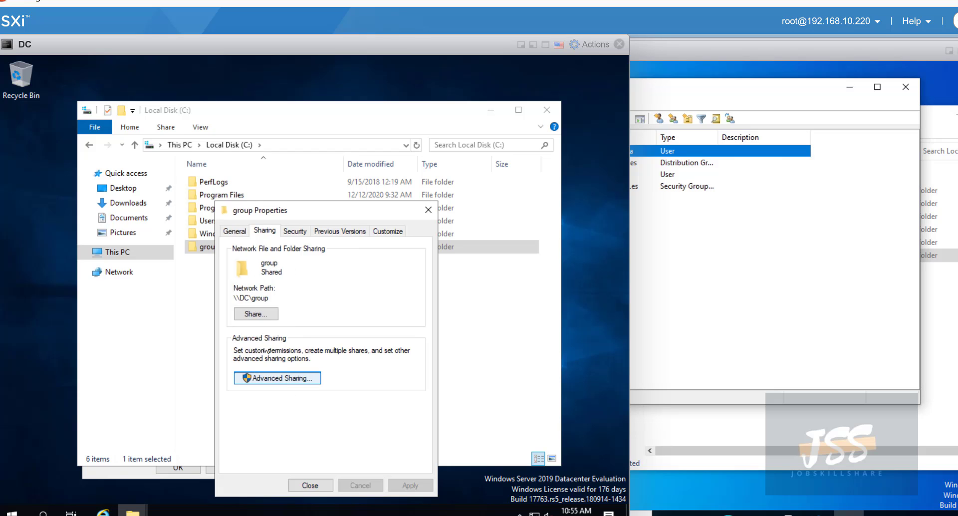
- Grant Domain Users NTFS Modify on C:\group via Security > Edit > Add, then close Properties
{"action": "left_click", "coordinate": [294, 230]}
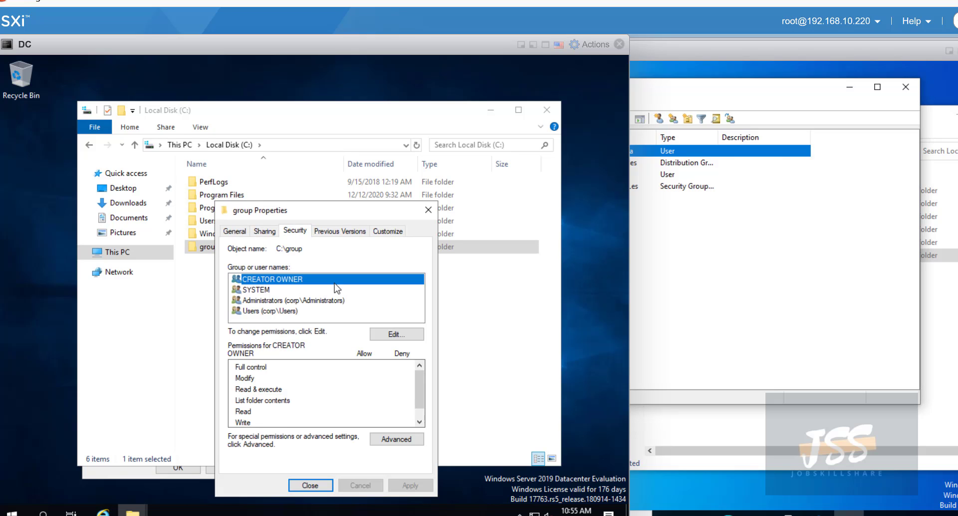
{"action": "left_click", "coordinate": [387, 335]}
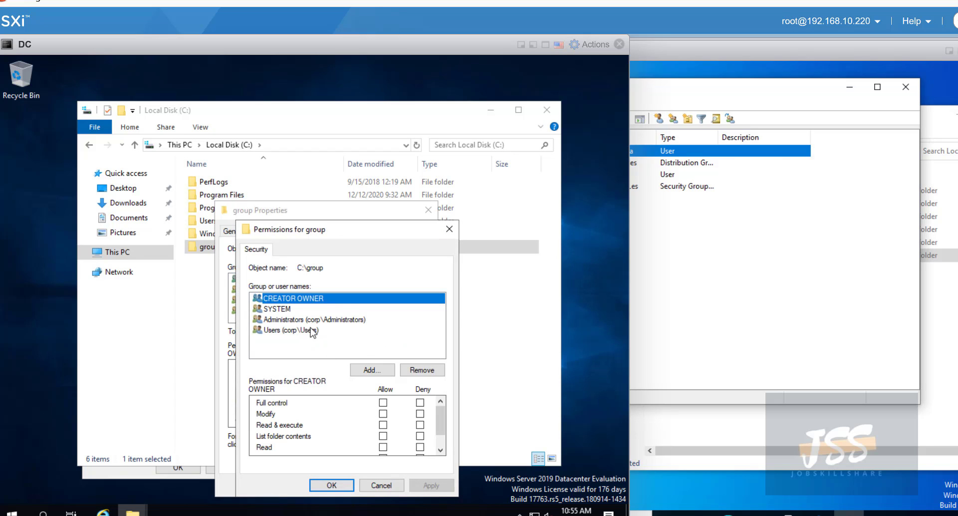
{"action": "left_click", "coordinate": [369, 369]}
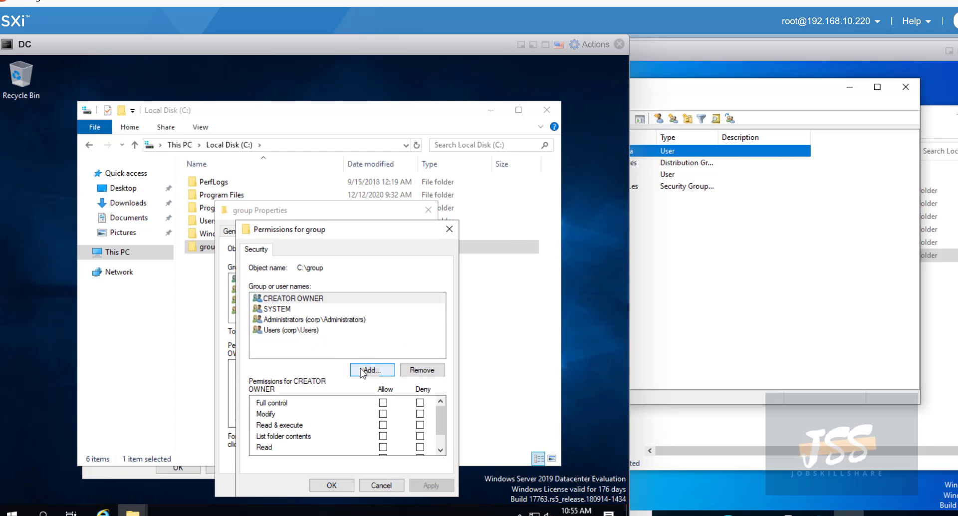
{"action": "type", "text": "domain"}
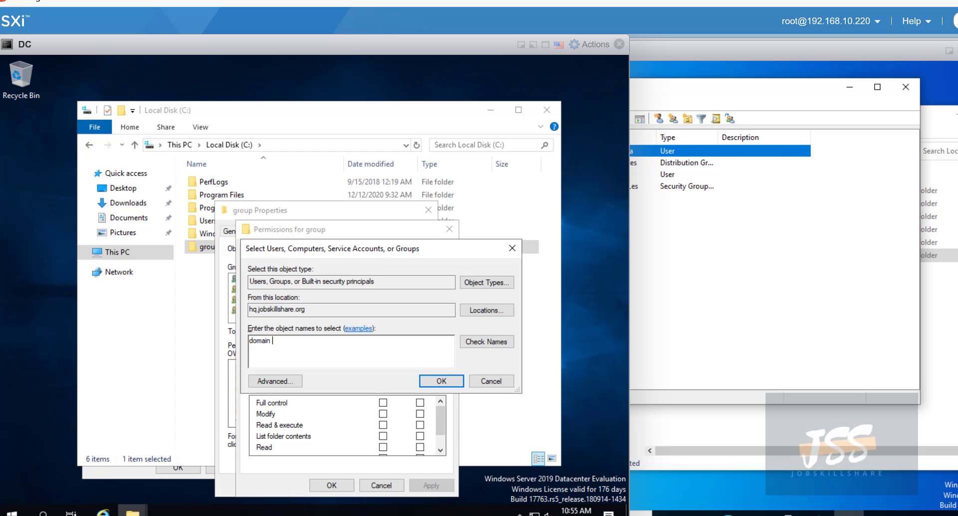
{"action": "type", "text": " users"}
{"action": "key", "text": "Return"}
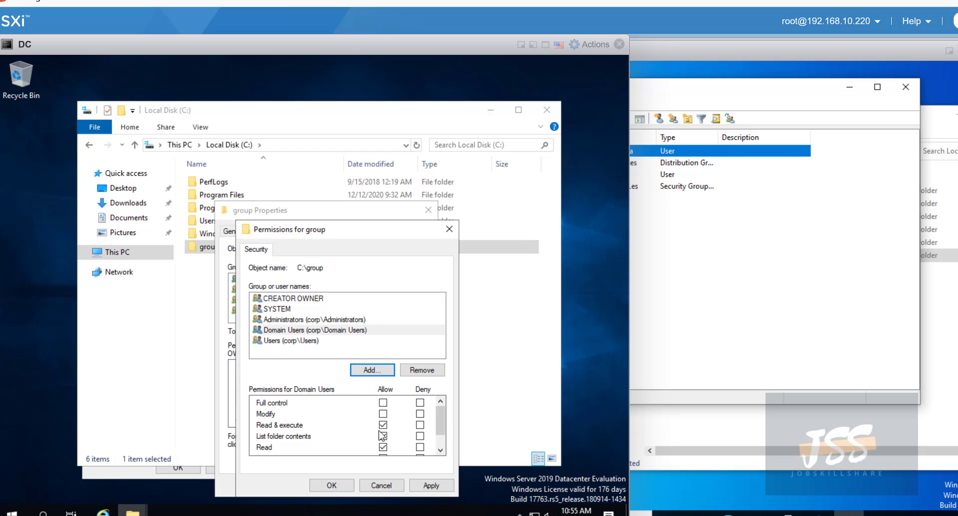
{"action": "scroll", "coordinate": [385, 427], "scroll_direction": "down", "scroll_amount": 1}
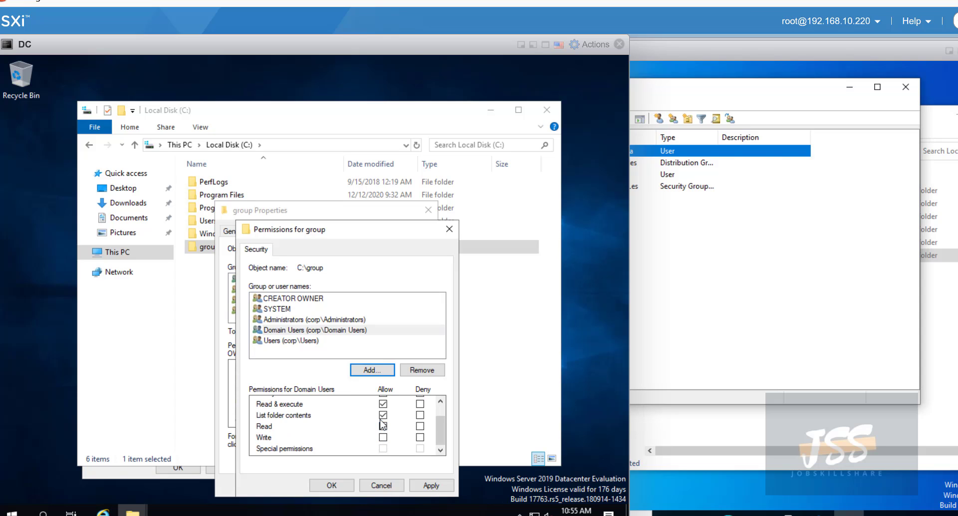
{"action": "scroll", "coordinate": [382, 425], "scroll_direction": "up", "scroll_amount": 1}
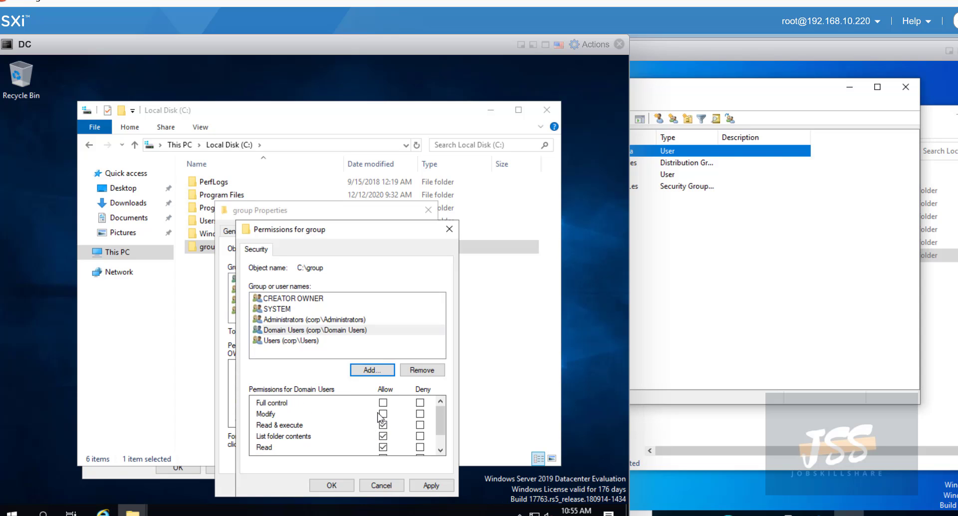
{"action": "left_click", "coordinate": [382, 414]}
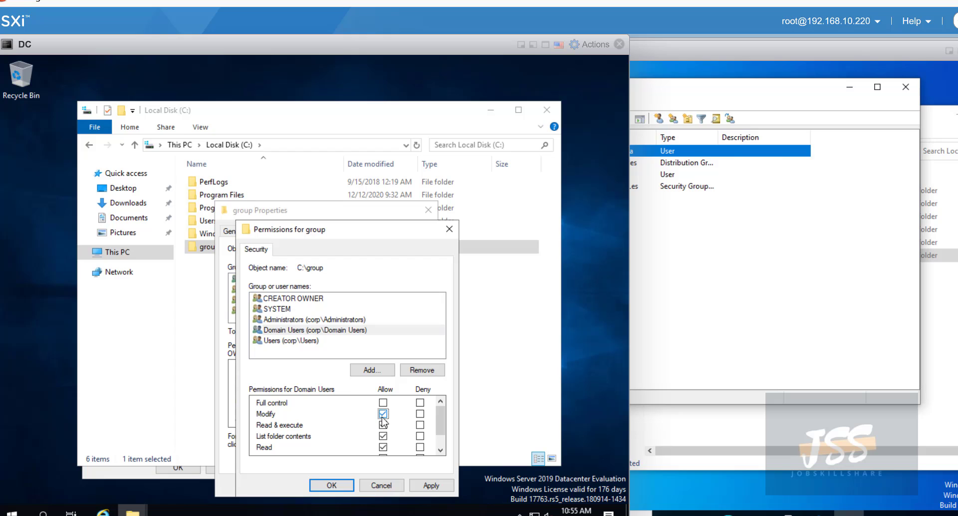
{"action": "left_click", "coordinate": [431, 483]}
{"action": "left_click", "coordinate": [342, 485]}
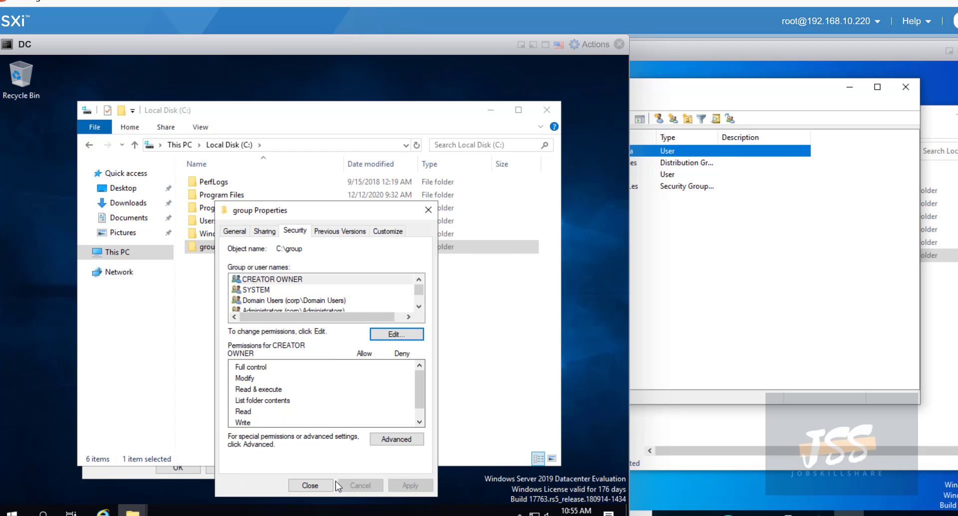
{"action": "left_click", "coordinate": [324, 485]}
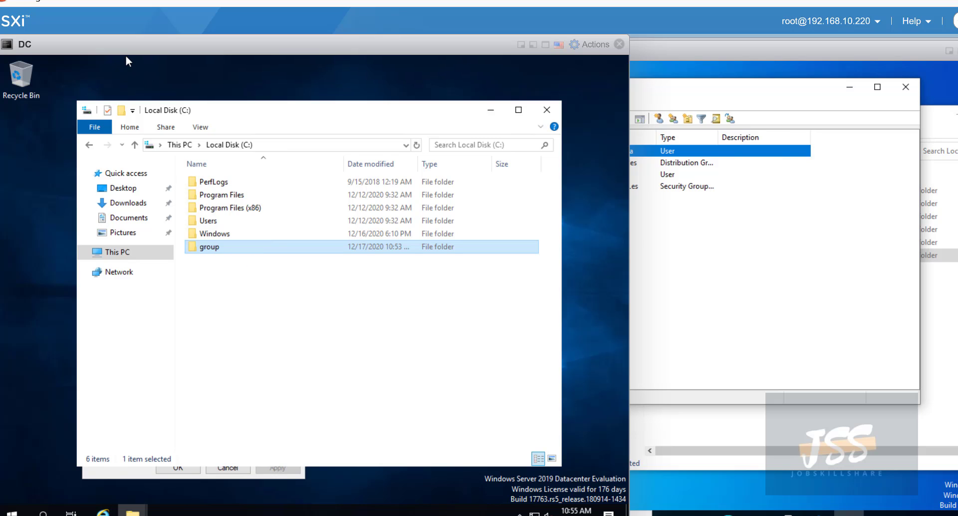
- Check the group folder's Sharing tab and select its network path \\DC\group
{"action": "left_click_drag", "start_coordinate": [126, 57], "coordinate": [285, 58]}
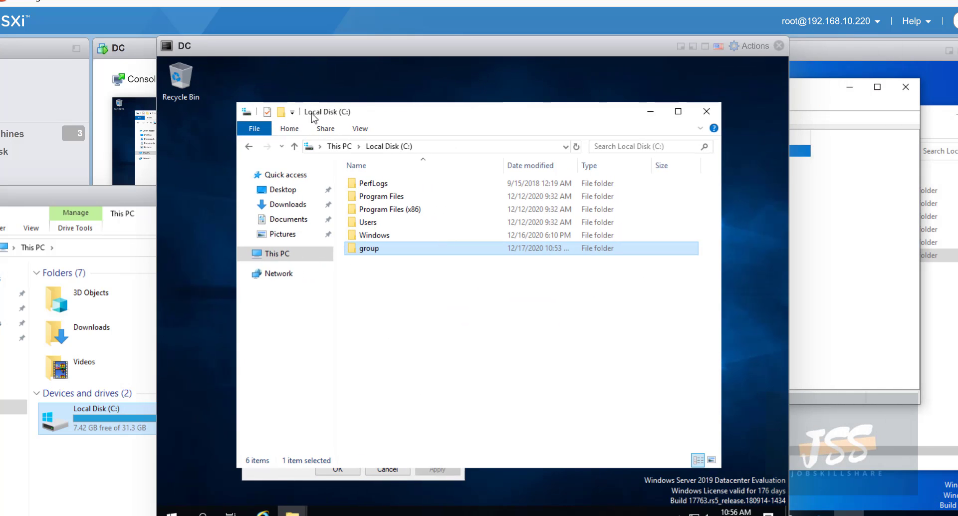
{"action": "right_click", "coordinate": [379, 245]}
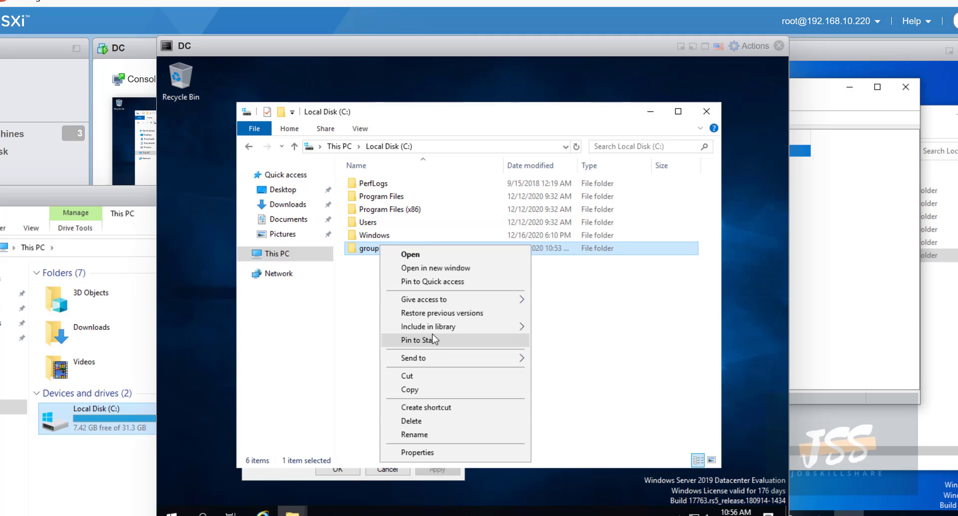
{"action": "left_click", "coordinate": [435, 452]}
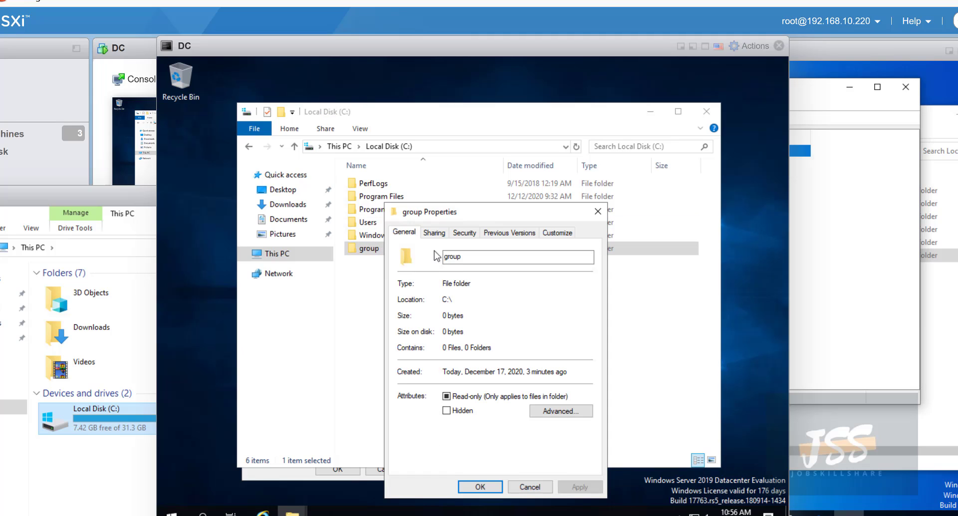
{"action": "left_click", "coordinate": [433, 233]}
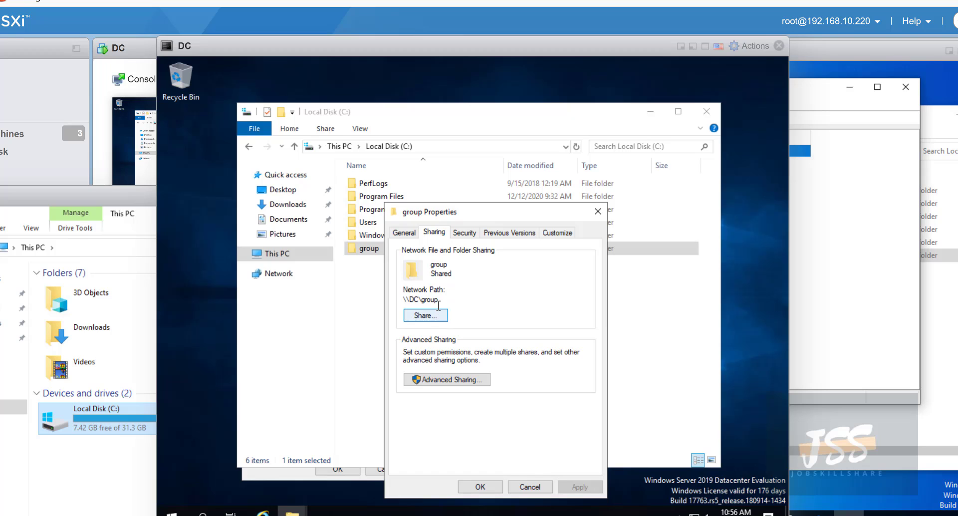
{"action": "left_click_drag", "start_coordinate": [439, 304], "coordinate": [402, 302]}
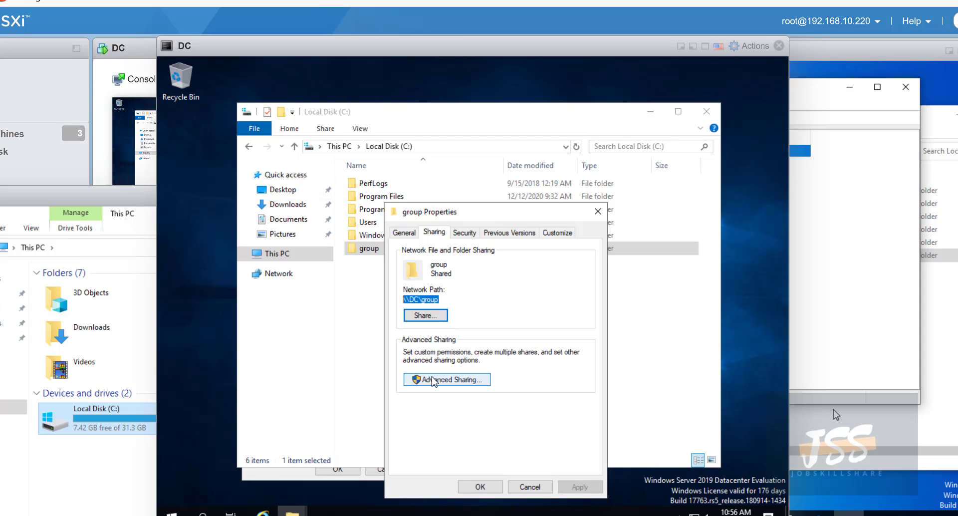
- Close the folder properties and Local Disk (C:) Explorer, then bring the client VM console forward
{"action": "left_click", "coordinate": [597, 211]}
{"action": "left_click", "coordinate": [712, 116]}
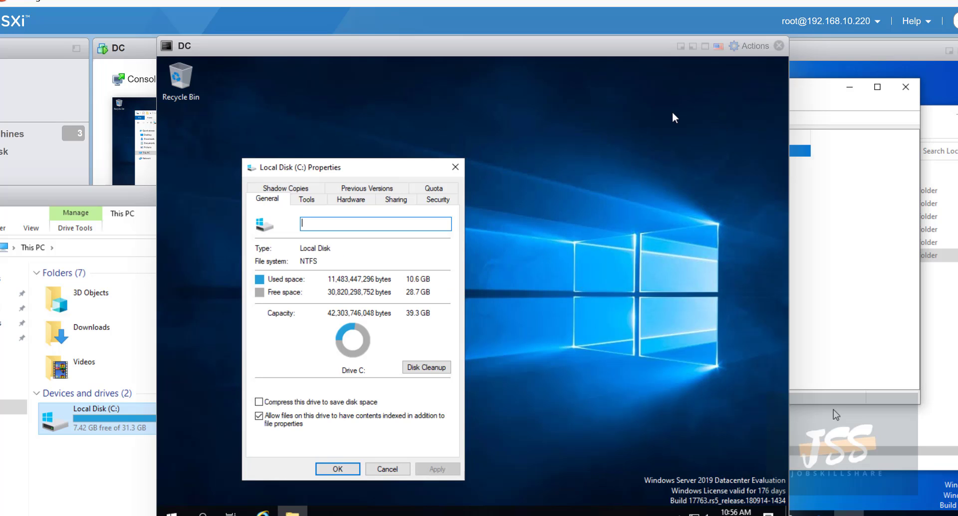
{"action": "left_click", "coordinate": [153, 192]}
{"action": "left_click_drag", "start_coordinate": [152, 192], "coordinate": [215, 34]}
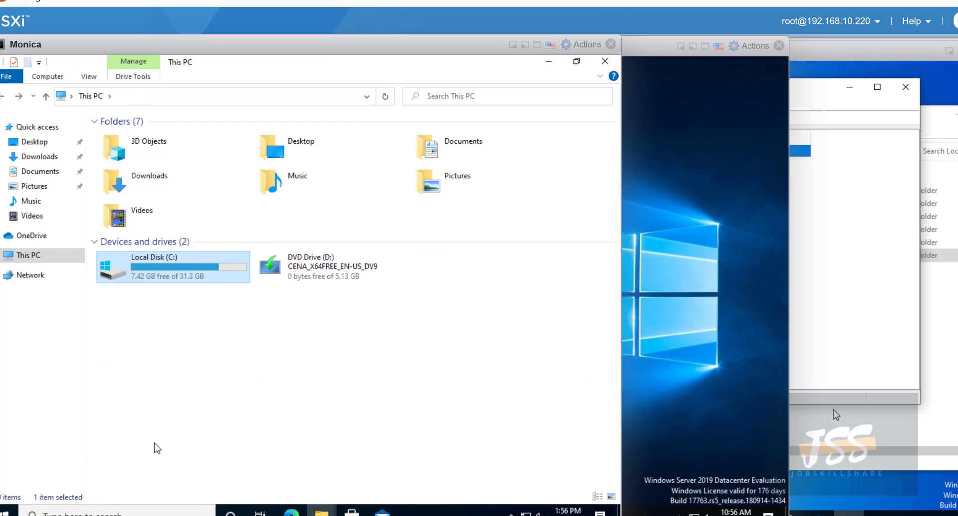
- Close the This PC and Quick access windows on the client VM
{"action": "left_click", "coordinate": [195, 99]}
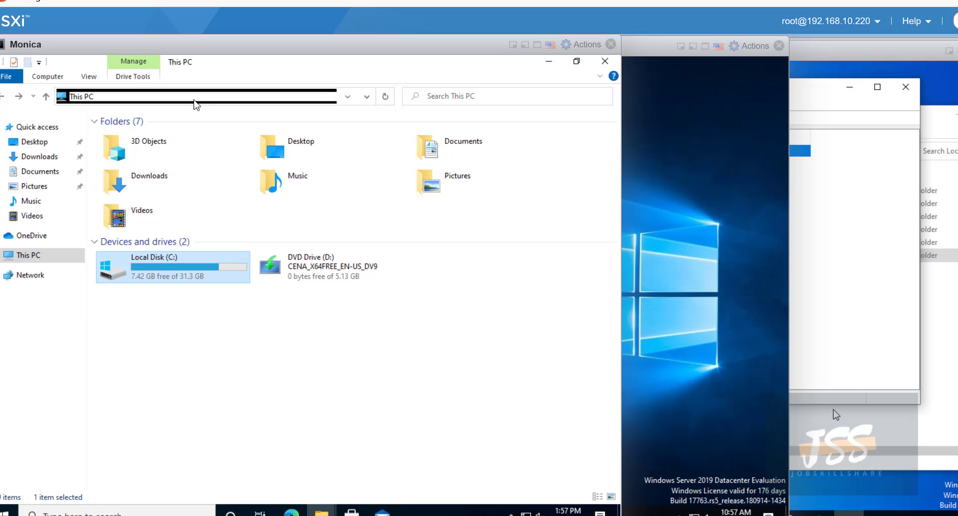
{"action": "left_click", "coordinate": [610, 69]}
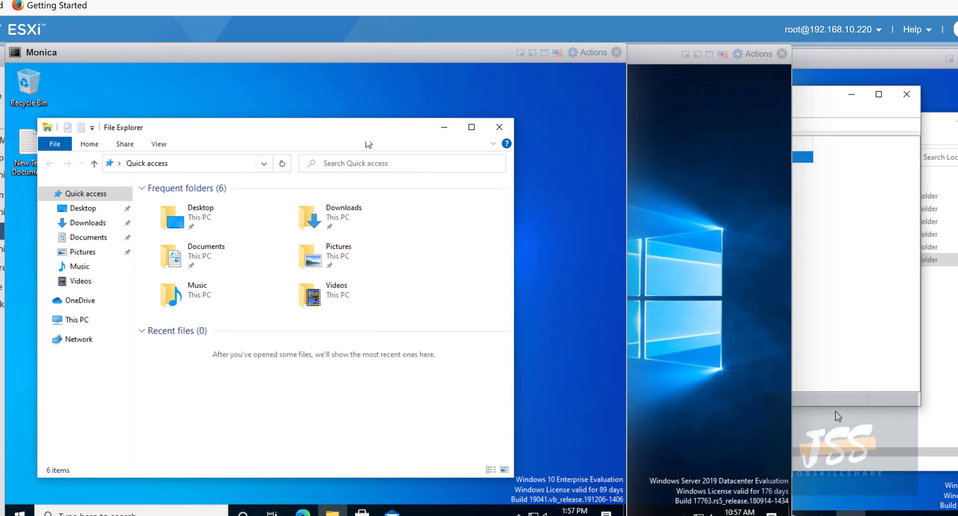
{"action": "left_click", "coordinate": [499, 127]}
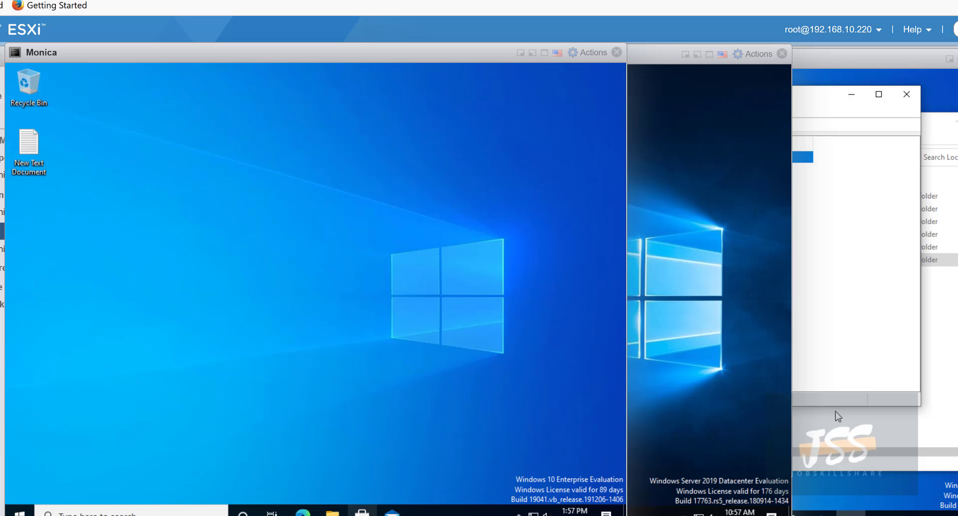
- Open \\dc\group in a new File Explorer by typing \\ in the address bar
{"action": "left_click", "coordinate": [333, 513]}
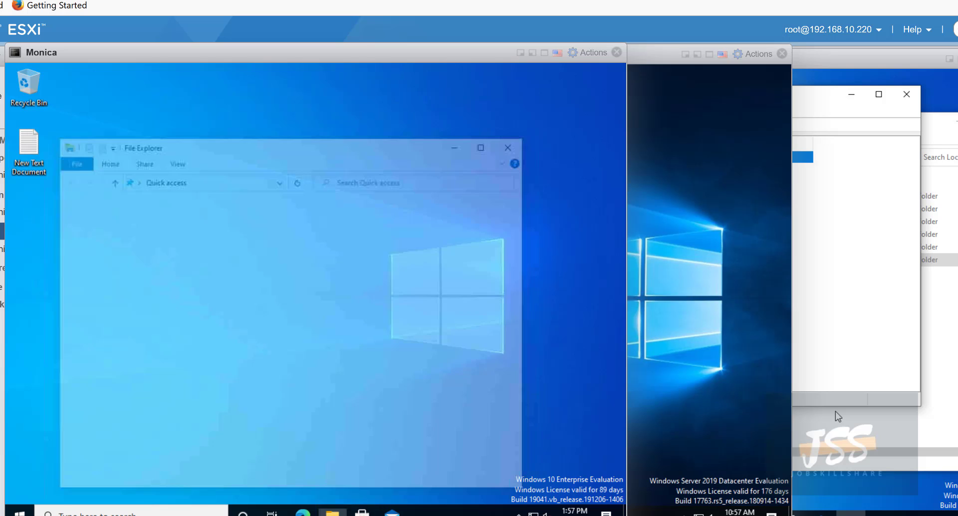
{"action": "left_click", "coordinate": [211, 186]}
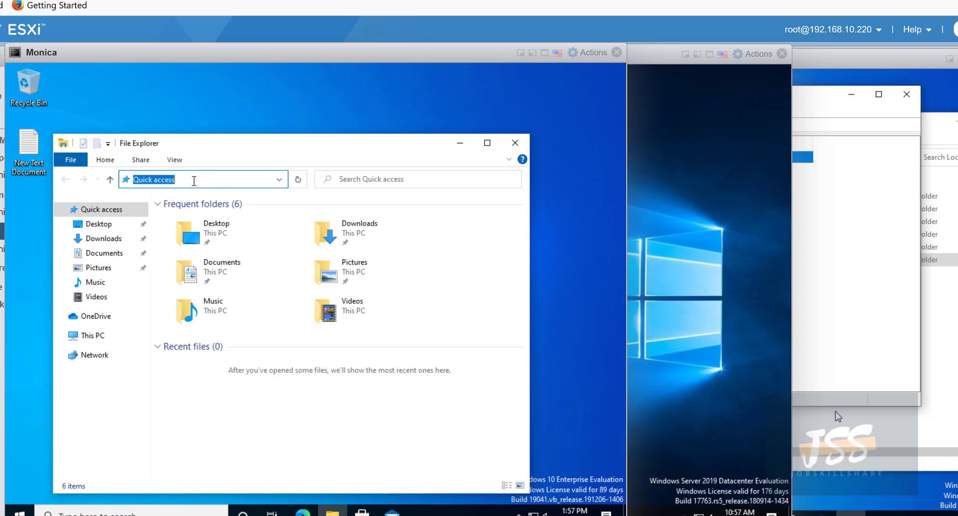
{"action": "left_click", "coordinate": [175, 180]}
{"action": "left_click_drag", "start_coordinate": [182, 183], "coordinate": [111, 180]}
{"action": "type", "text": "\\\\dc\\"}
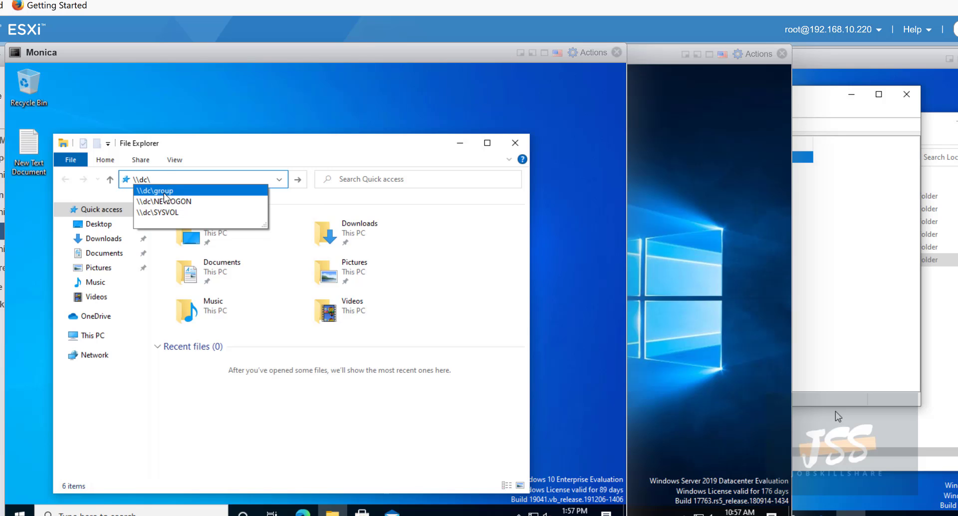
{"action": "left_click", "coordinate": [165, 192]}
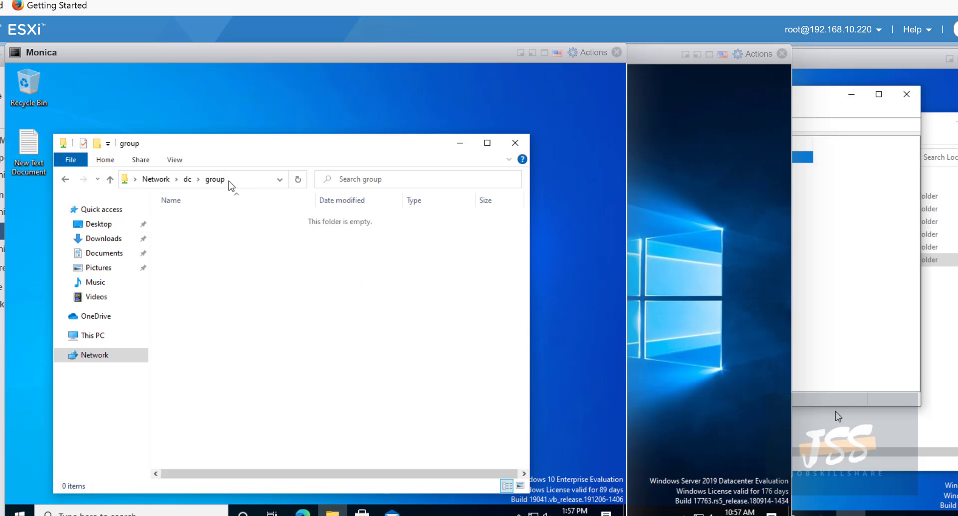
{"action": "left_click", "coordinate": [243, 181]}
{"action": "left_click_drag", "start_coordinate": [197, 148], "coordinate": [266, 113]}
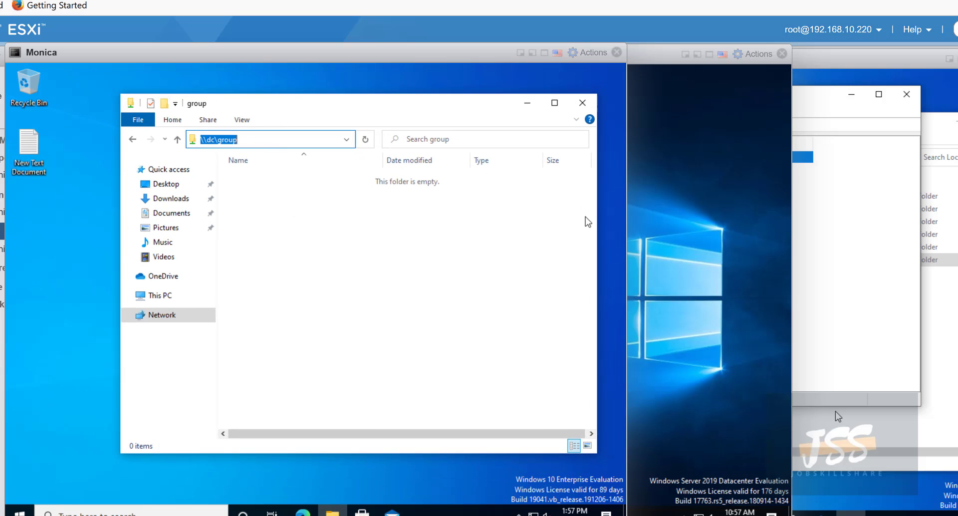
- Create a folder named after the user and a Staff folder in the group share
{"action": "left_click", "coordinate": [288, 221]}
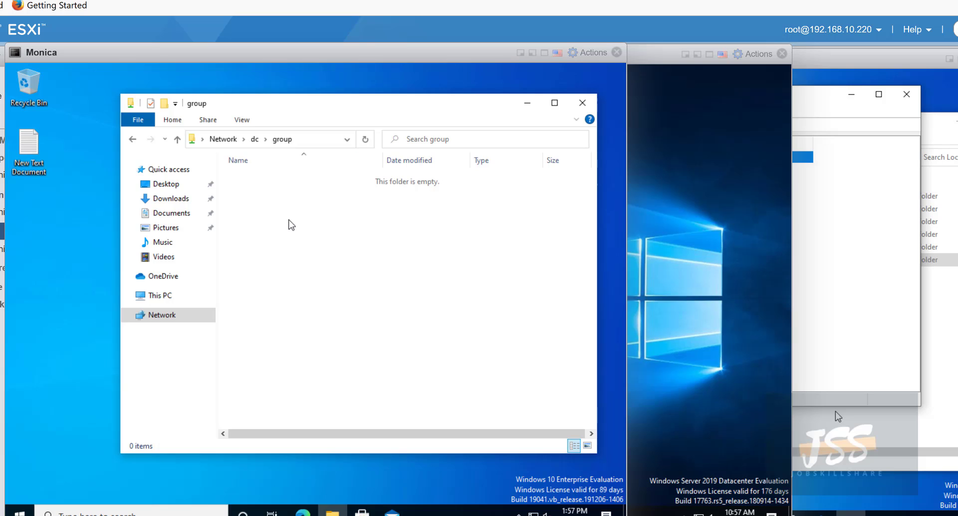
{"action": "right_click", "coordinate": [288, 221]}
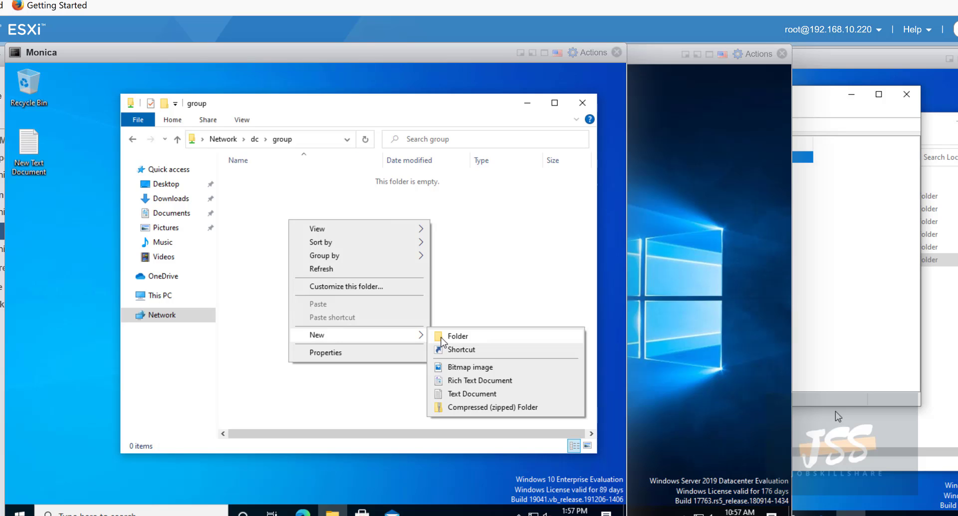
{"action": "left_click", "coordinate": [441, 337]}
{"action": "type", "text": "Sherri"}
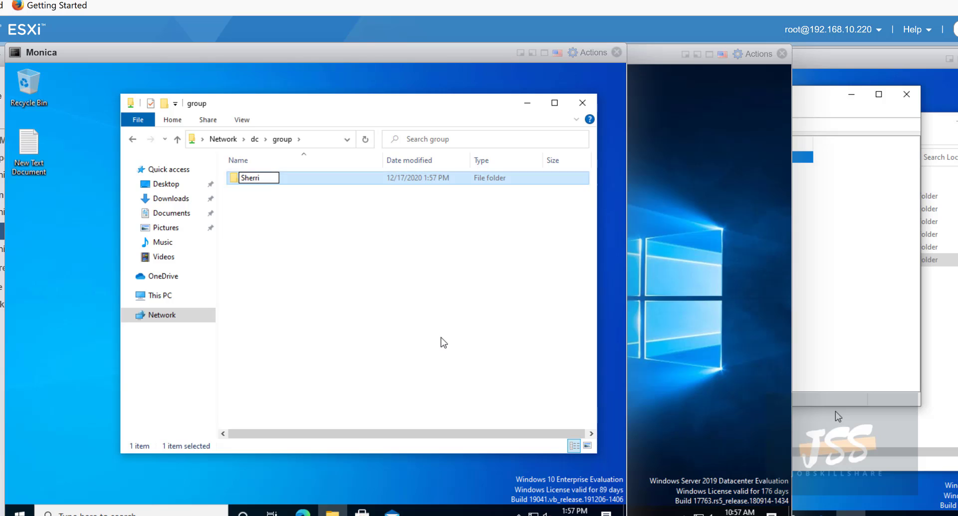
{"action": "left_click", "coordinate": [441, 340]}
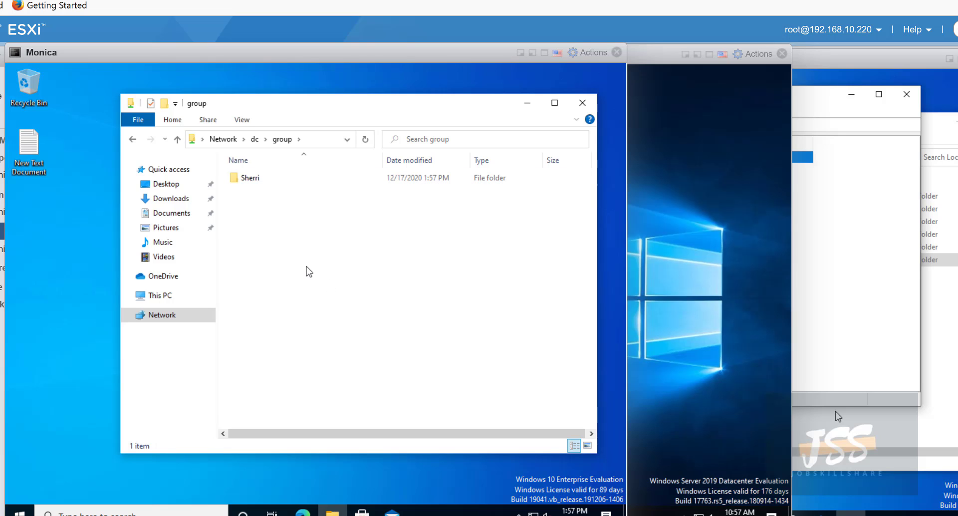
{"action": "right_click", "coordinate": [305, 265]}
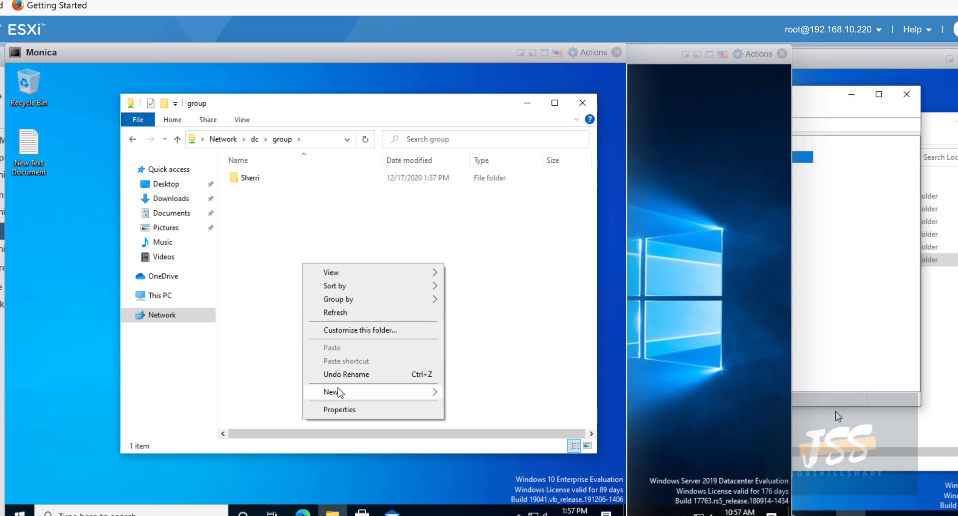
{"action": "mouse_move", "coordinate": [332, 392]}
{"action": "left_click", "coordinate": [451, 394]}
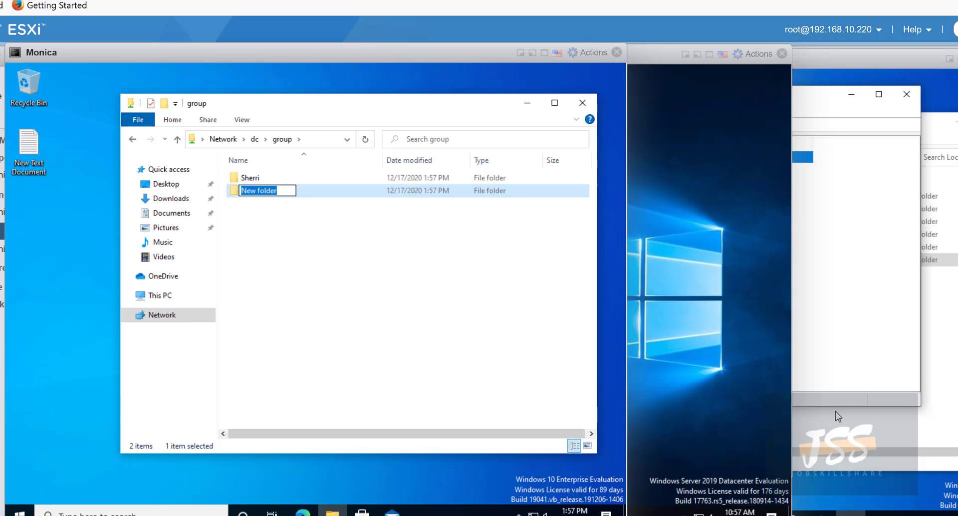
{"action": "type", "text": "Staff"}
{"action": "left_click", "coordinate": [452, 404]}
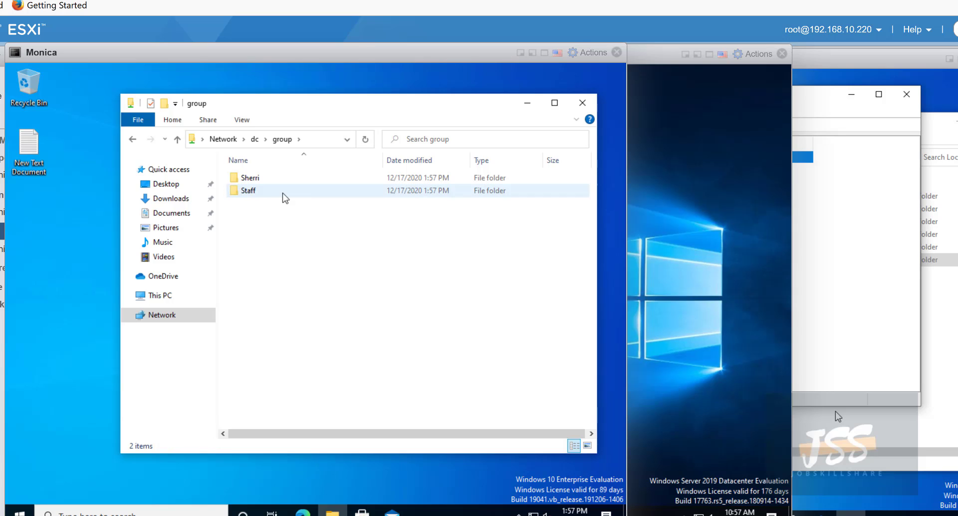
- In the personal folder, create a Test text document, then delete it
{"action": "double_click", "coordinate": [254, 178]}
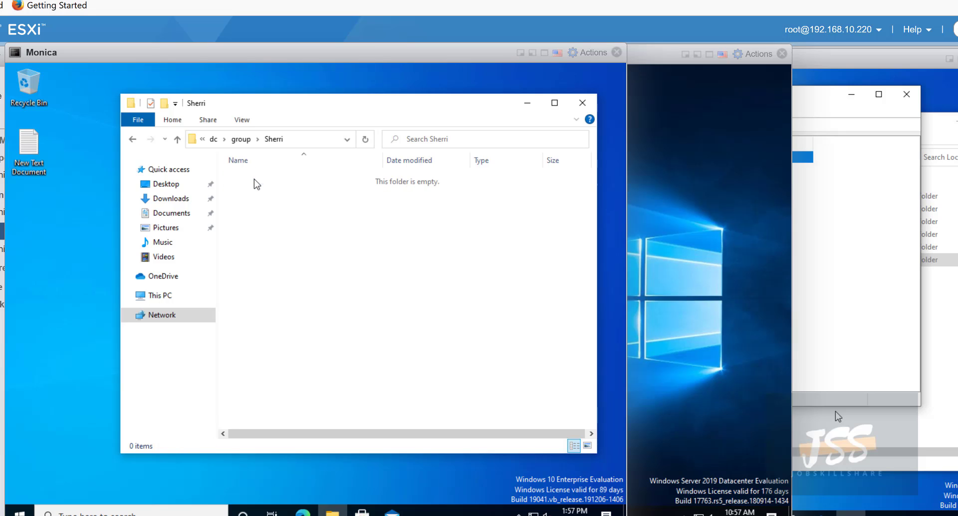
{"action": "right_click", "coordinate": [295, 256]}
{"action": "mouse_move", "coordinate": [344, 385]}
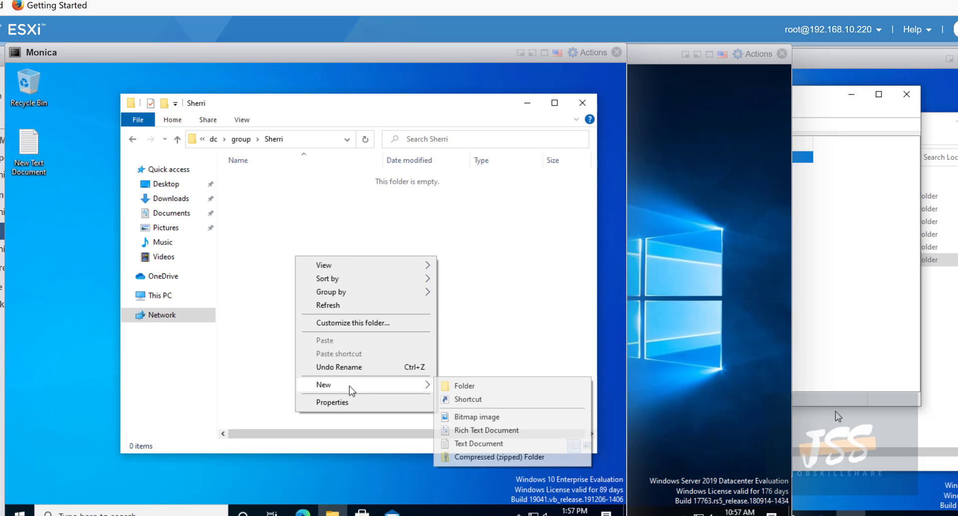
{"action": "left_click", "coordinate": [477, 443]}
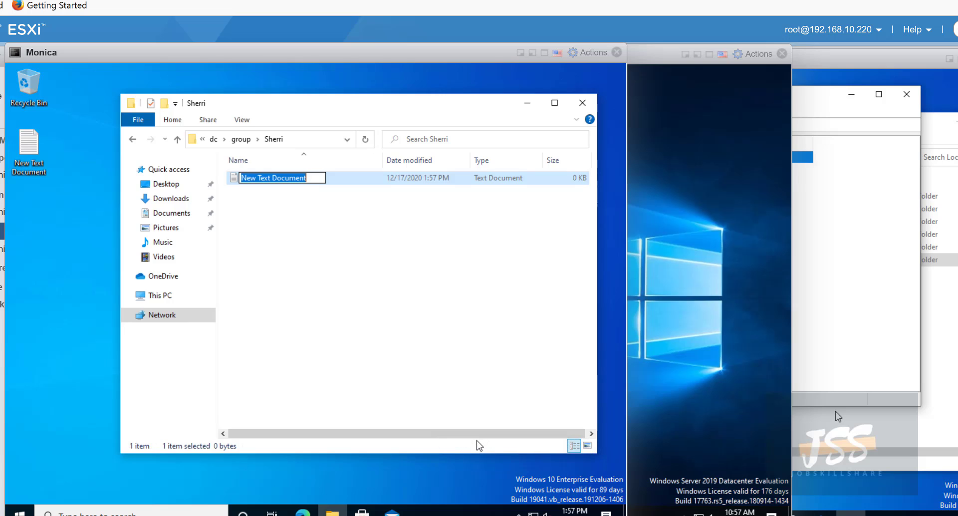
{"action": "type", "text": "Te"}
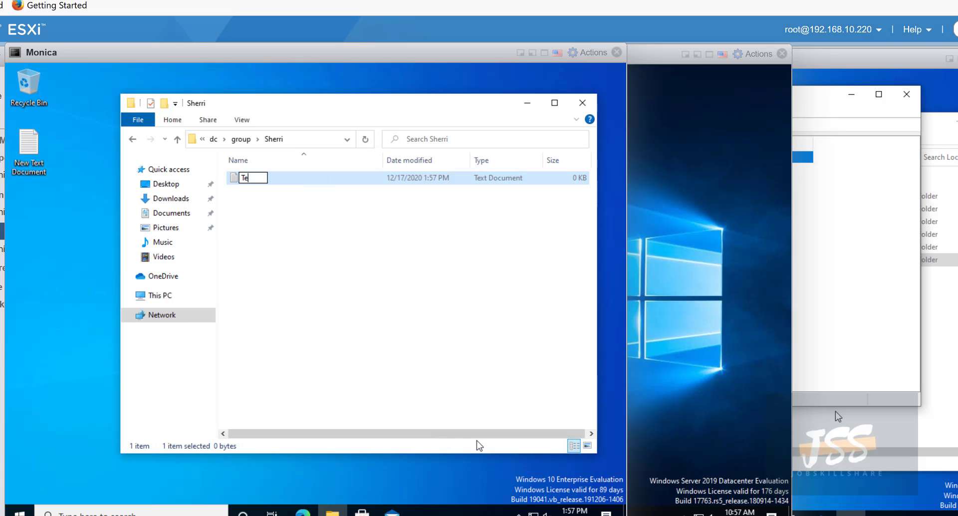
{"action": "type", "text": "st"}
{"action": "left_click", "coordinate": [389, 314]}
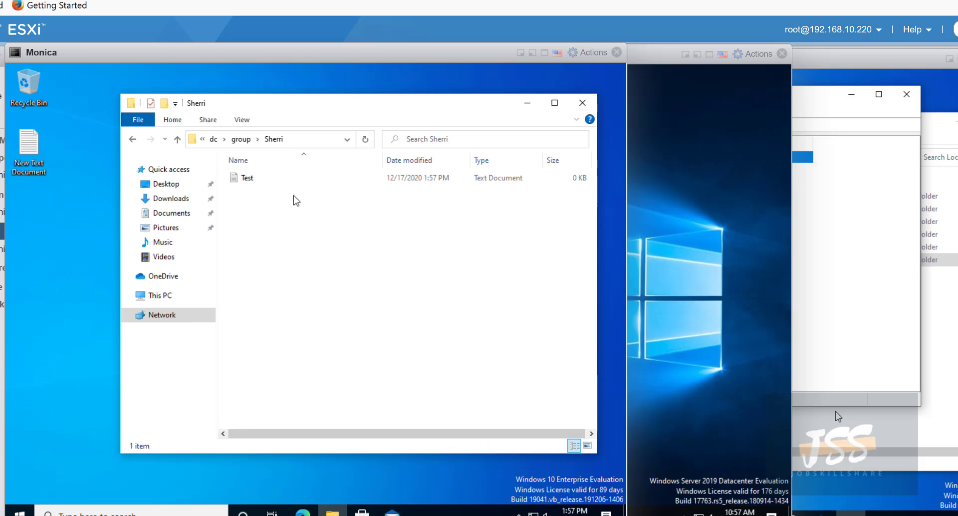
{"action": "left_click", "coordinate": [250, 178]}
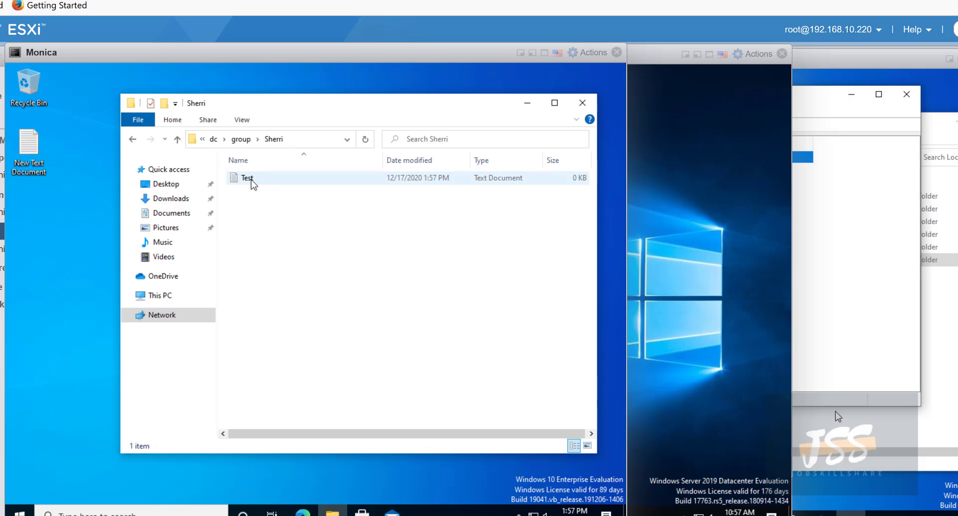
{"action": "right_click", "coordinate": [250, 178]}
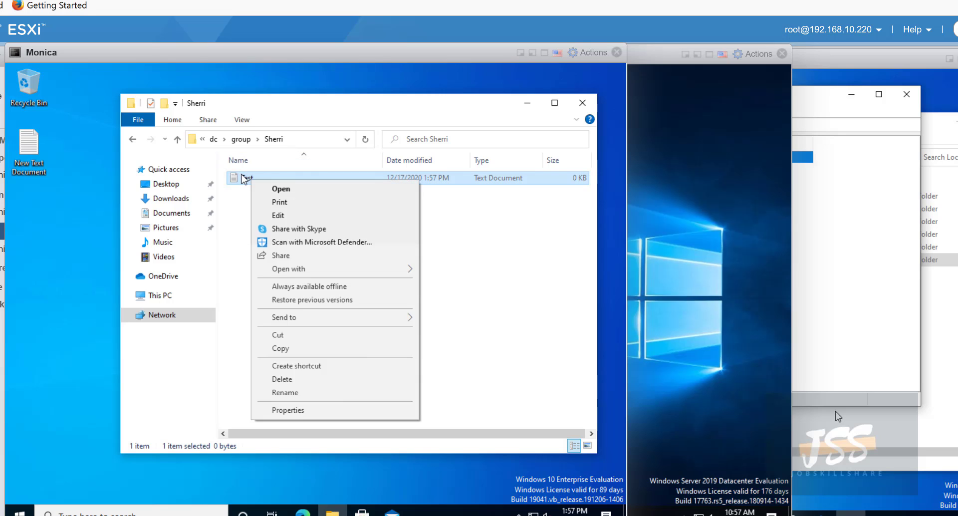
{"action": "left_click", "coordinate": [283, 379]}
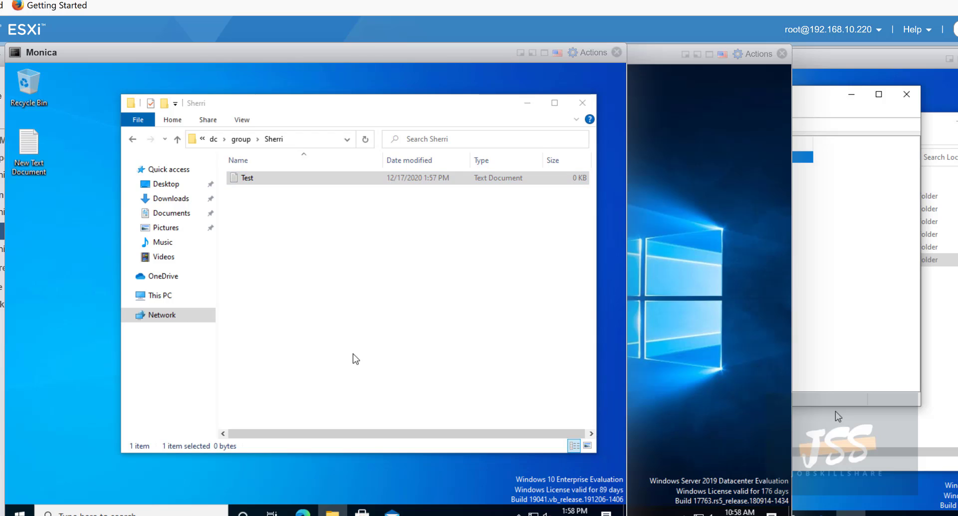
{"action": "left_click", "coordinate": [355, 339]}
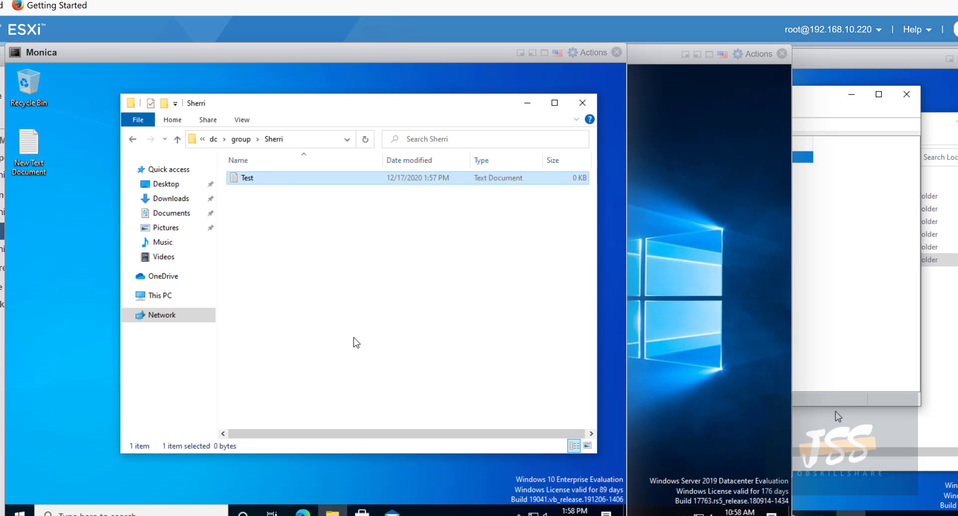
- Recreate the Test text document in the personal folder and return to the group share
{"action": "right_click", "coordinate": [255, 229]}
{"action": "mouse_move", "coordinate": [298, 344]}
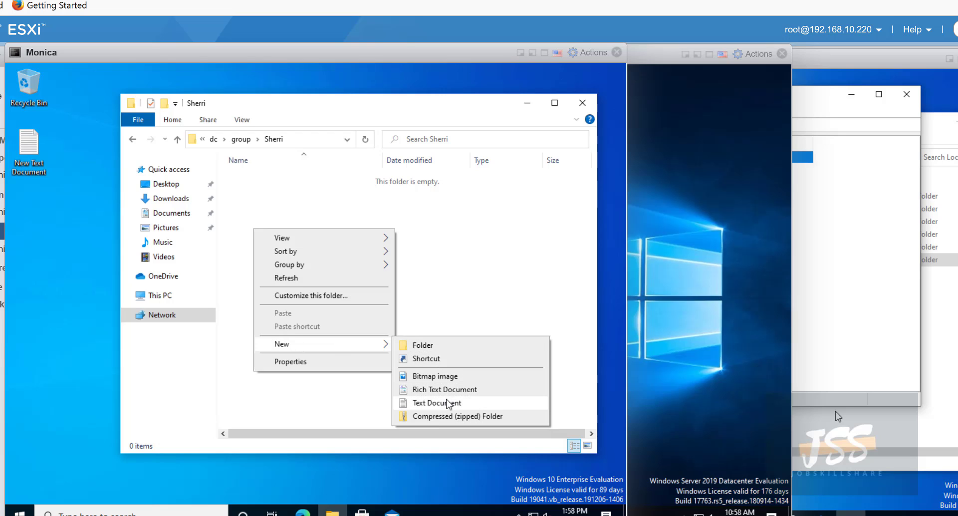
{"action": "left_click", "coordinate": [446, 402]}
{"action": "type", "text": "Tst"}
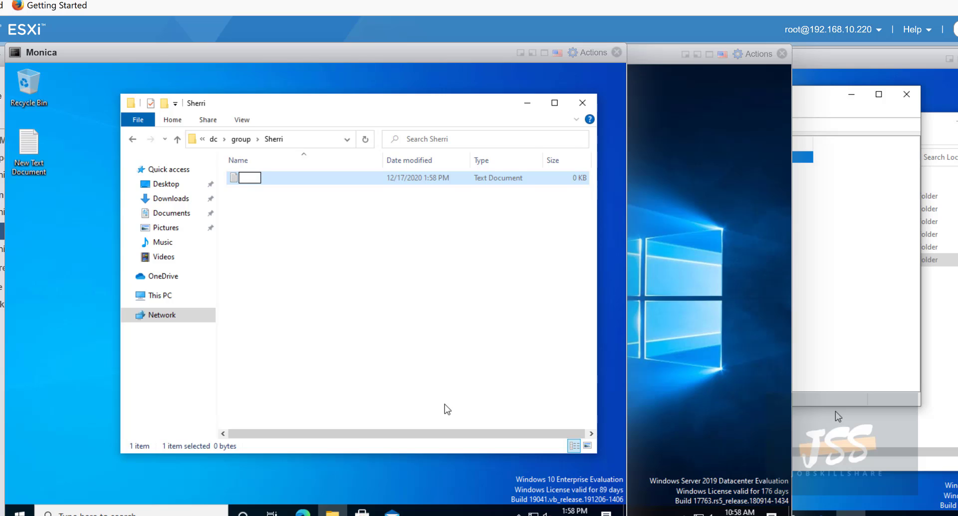
{"action": "type", "text": "Test"}
{"action": "left_click", "coordinate": [447, 409]}
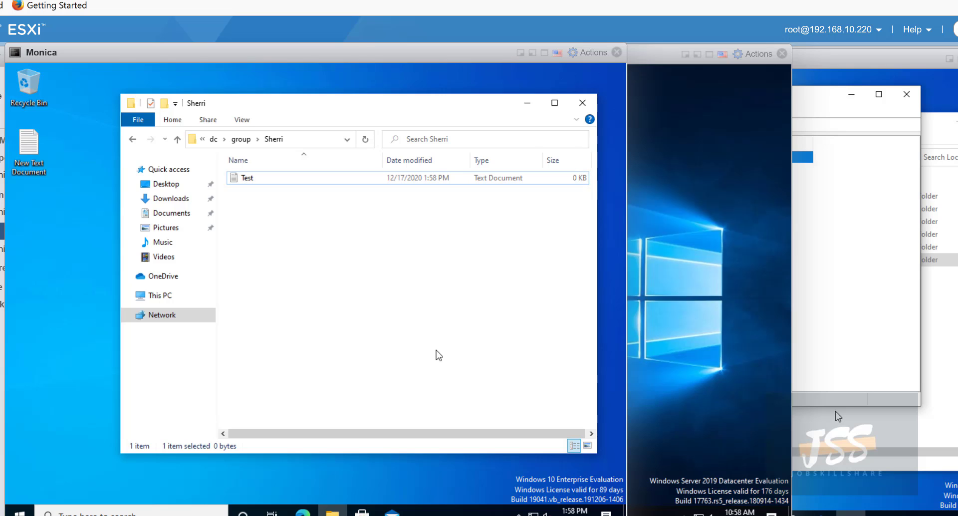
{"action": "left_click", "coordinate": [133, 139]}
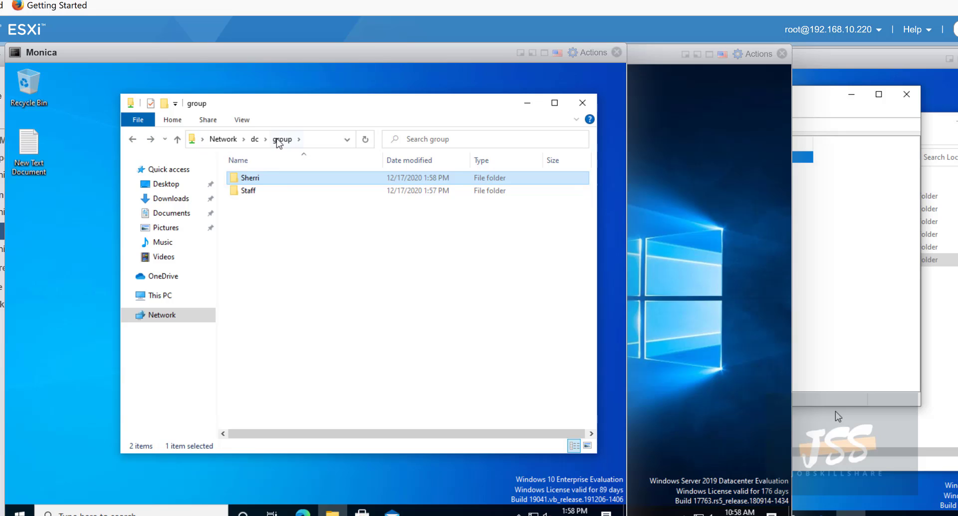
- Drag a group share shortcut onto the desktop, reopen the share, and copy \\dc\group
{"action": "left_click_drag", "start_coordinate": [276, 117], "coordinate": [291, 106]}
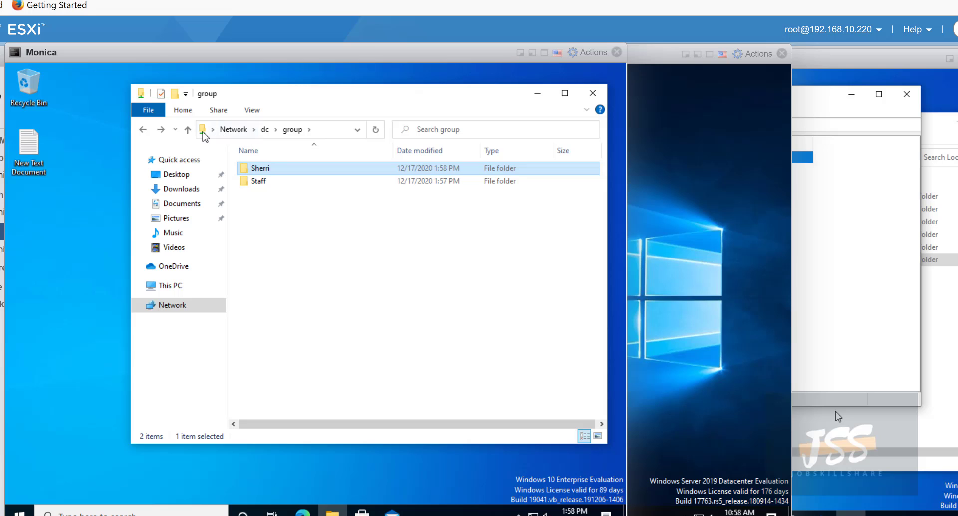
{"action": "left_click_drag", "start_coordinate": [203, 131], "coordinate": [44, 256]}
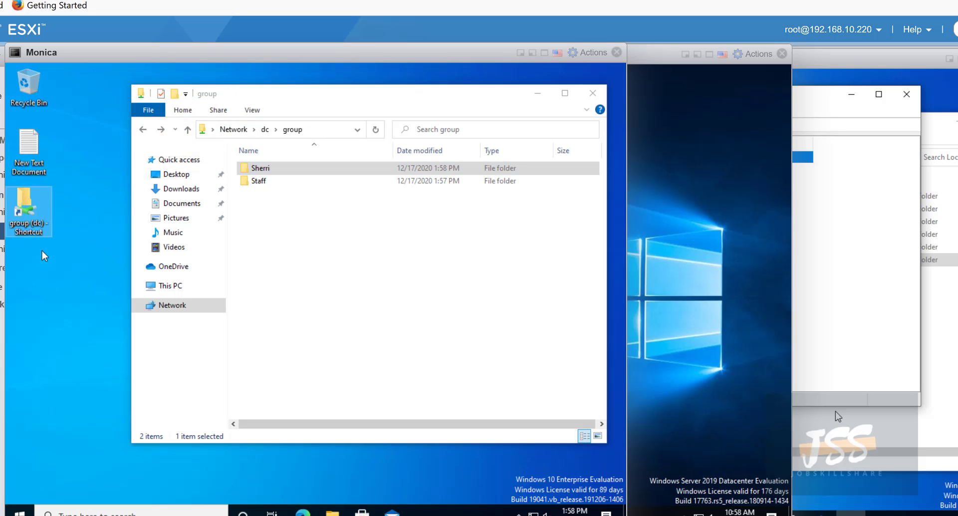
{"action": "left_click", "coordinate": [592, 94]}
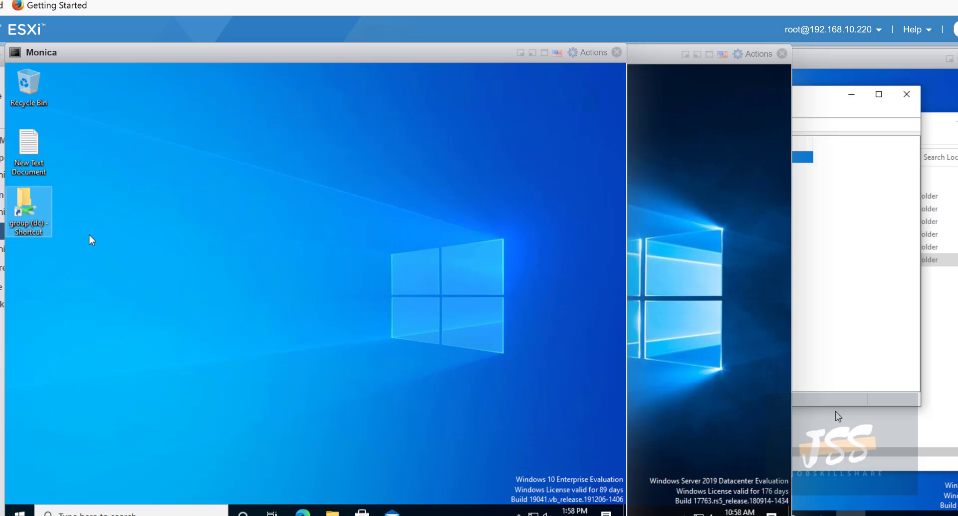
{"action": "double_click", "coordinate": [41, 214]}
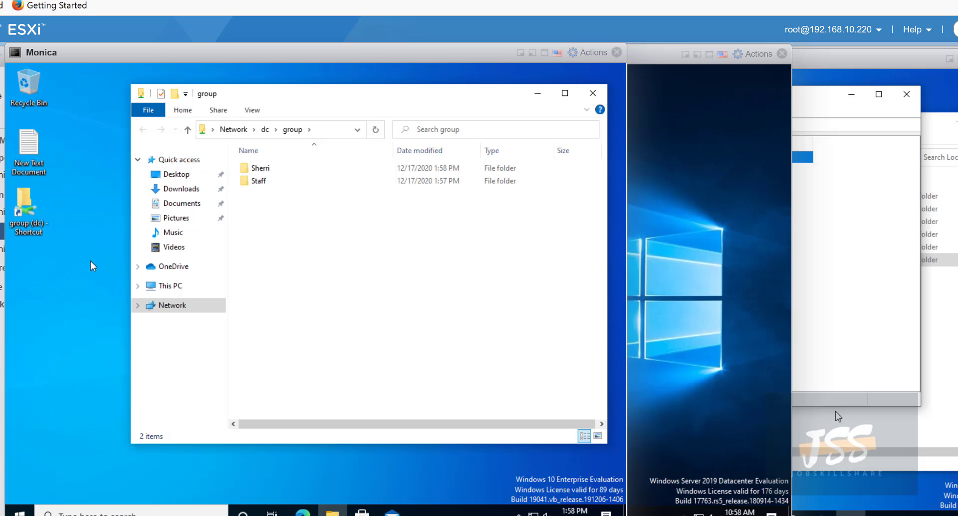
{"action": "left_click", "coordinate": [332, 131]}
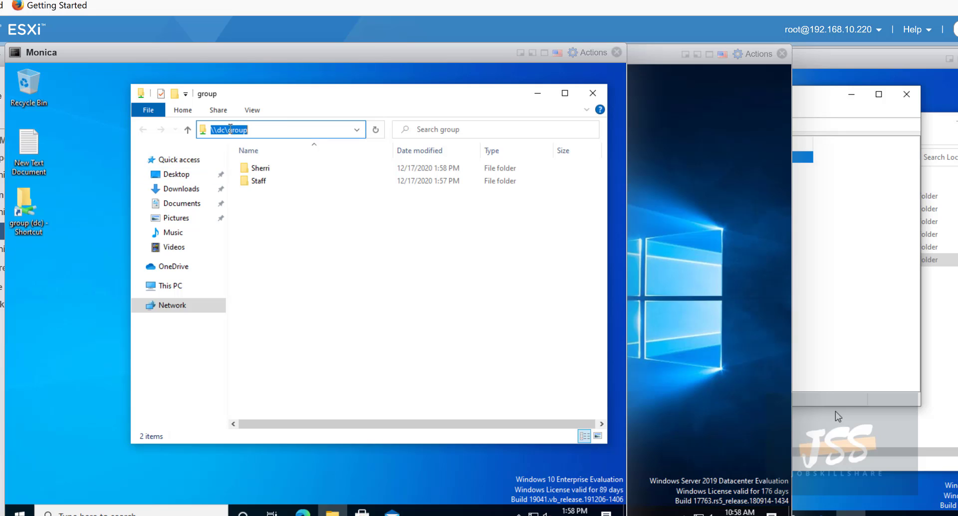
{"action": "right_click", "coordinate": [229, 127]}
{"action": "left_click", "coordinate": [250, 170]}
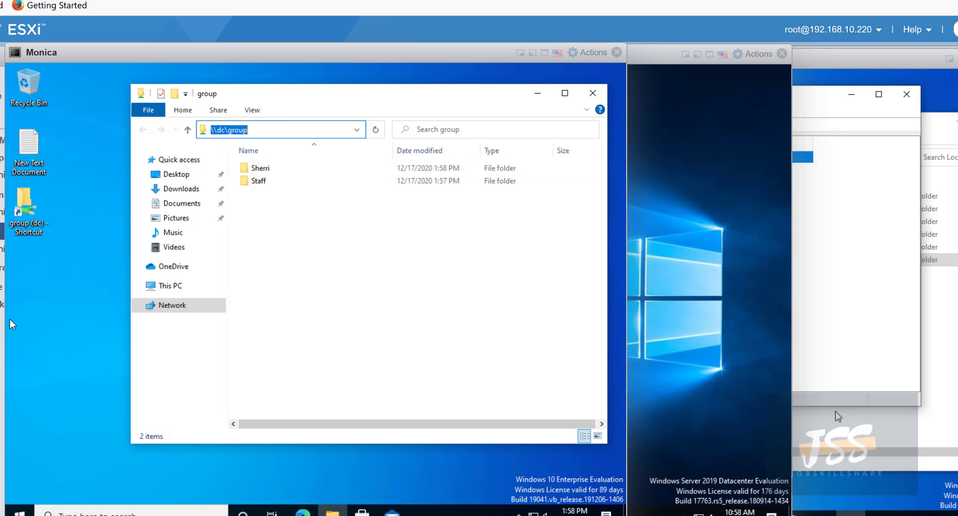
- Create a new desktop shortcut targeting \\dc\group, named group (dc)
{"action": "right_click", "coordinate": [44, 295]}
{"action": "mouse_move", "coordinate": [98, 390]}
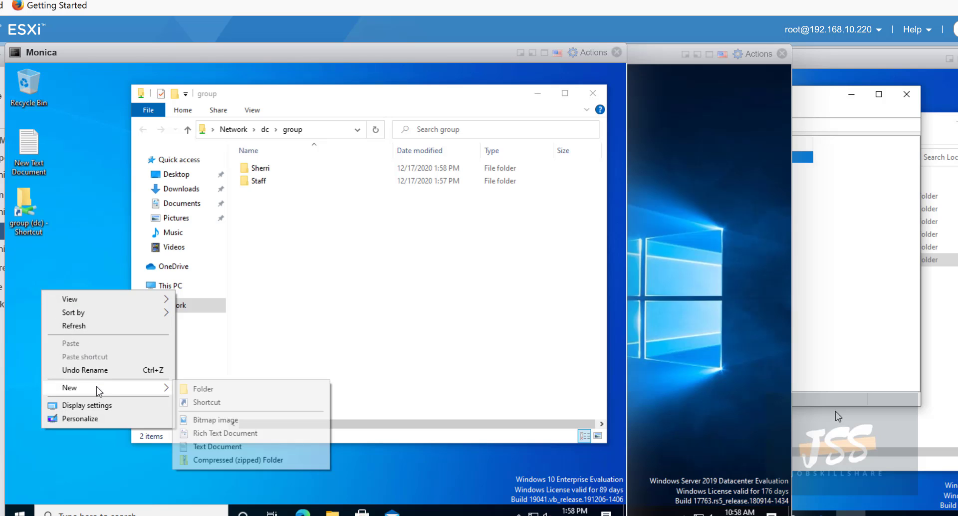
{"action": "left_click", "coordinate": [195, 402]}
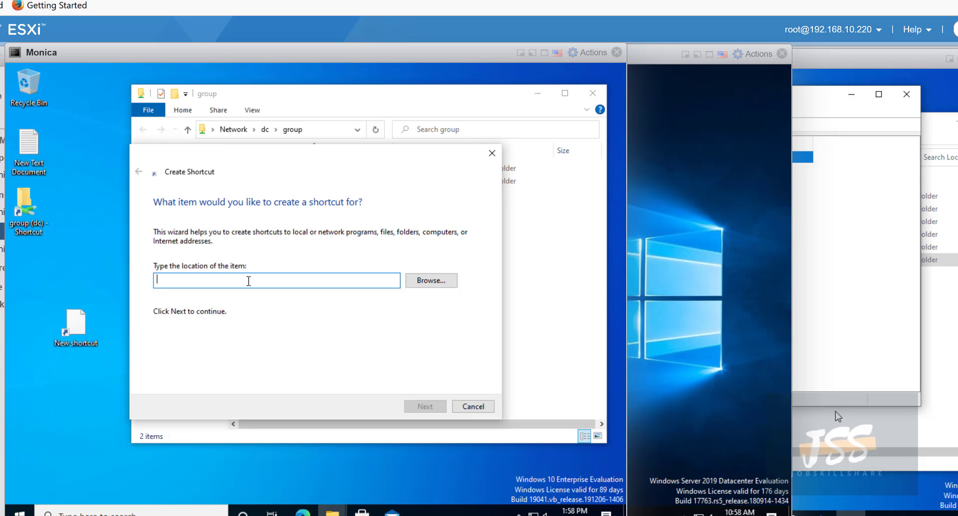
{"action": "key", "text": "ctrl+v"}
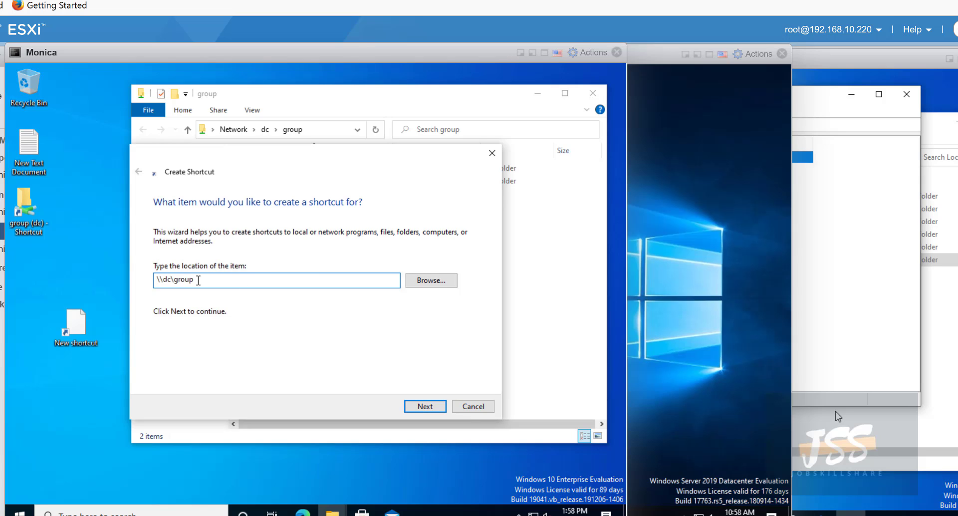
{"action": "left_click_drag", "start_coordinate": [198, 280], "coordinate": [155, 281]}
{"action": "left_click", "coordinate": [434, 407]}
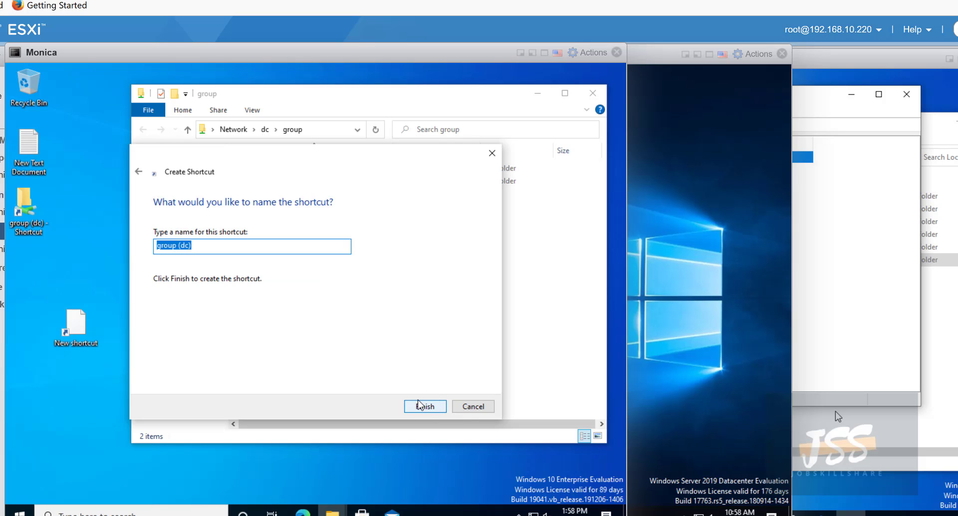
{"action": "left_click", "coordinate": [419, 405]}
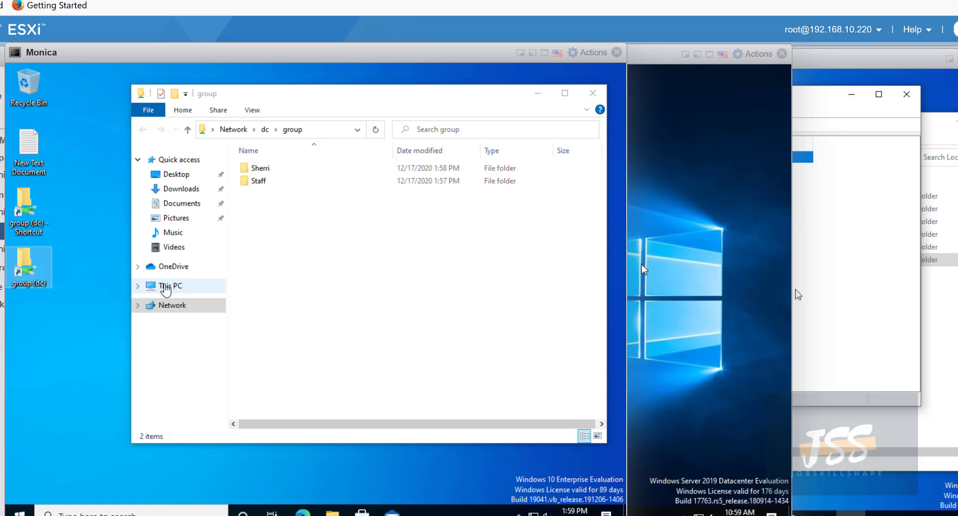
- Map \\dc\group as network drive G: from This PC
{"action": "right_click", "coordinate": [165, 288]}
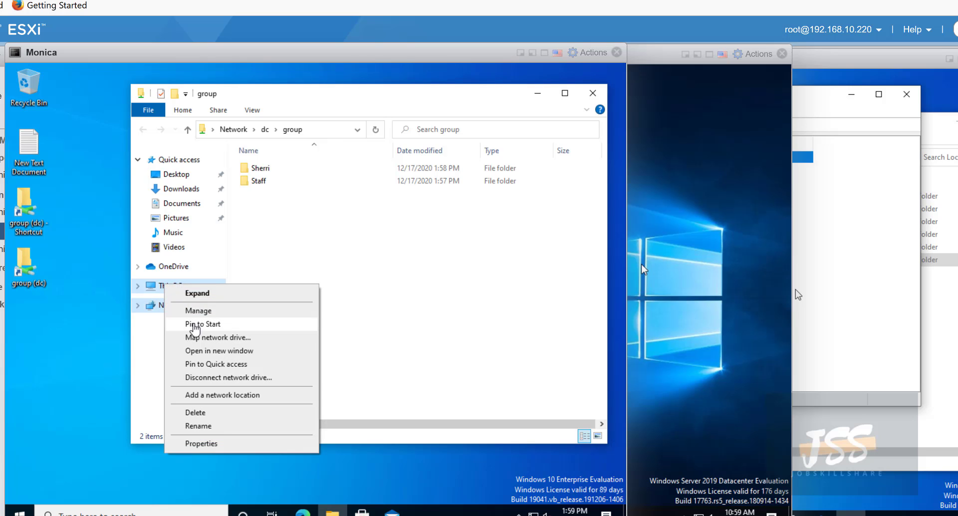
{"action": "left_click", "coordinate": [206, 340]}
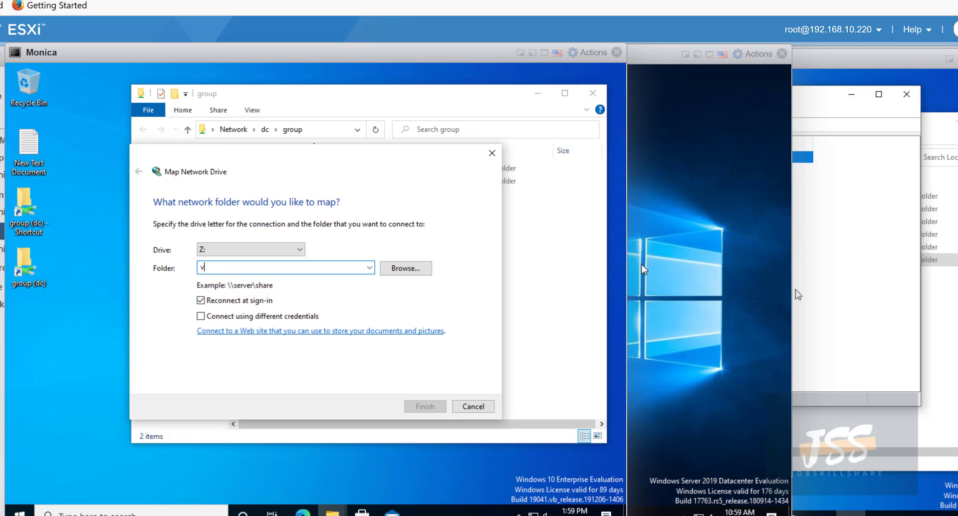
{"action": "type", "text": "\\dc\\group"}
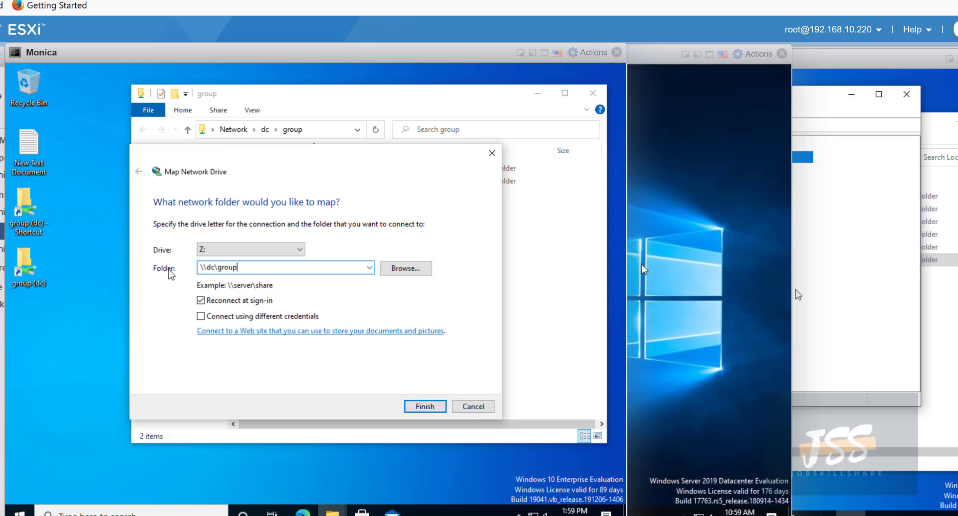
{"action": "left_click_drag", "start_coordinate": [245, 267], "coordinate": [198, 267]}
{"action": "left_click", "coordinate": [230, 257]}
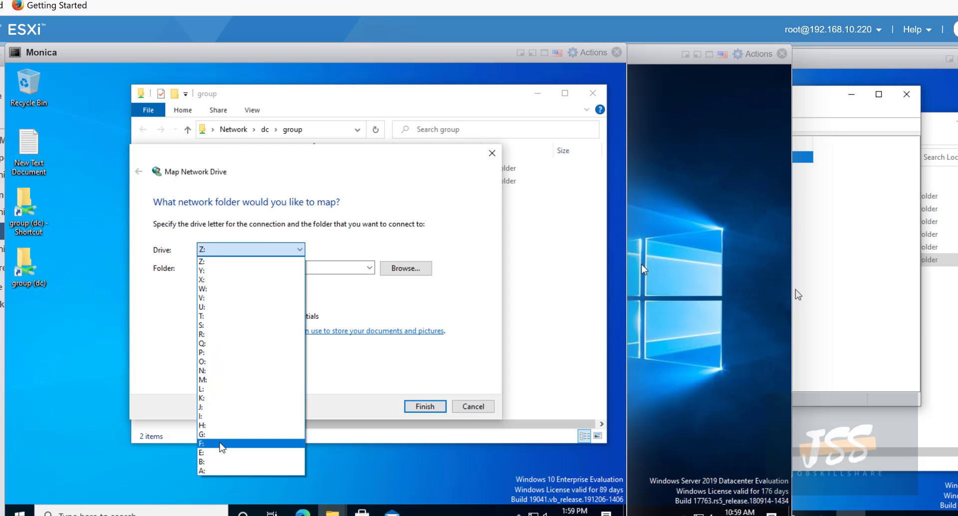
{"action": "left_click", "coordinate": [219, 435]}
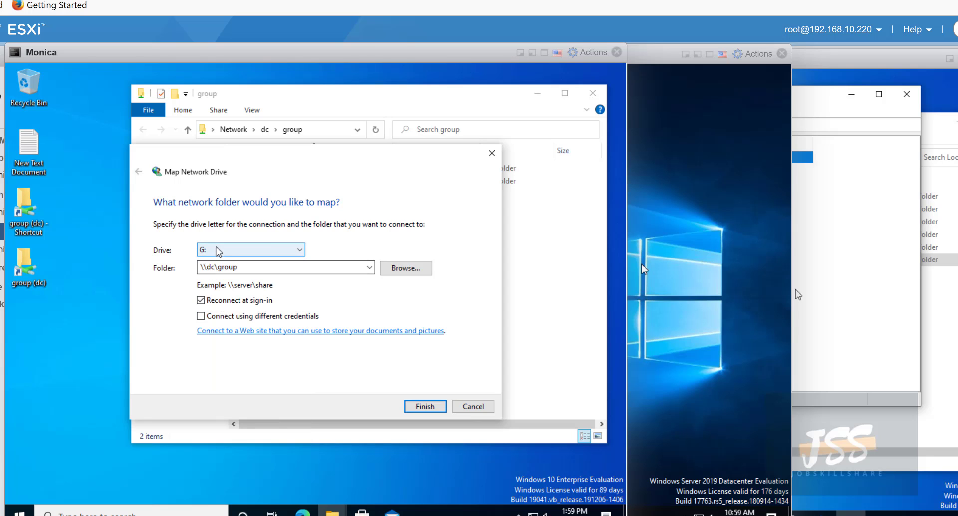
{"action": "left_click", "coordinate": [418, 407]}
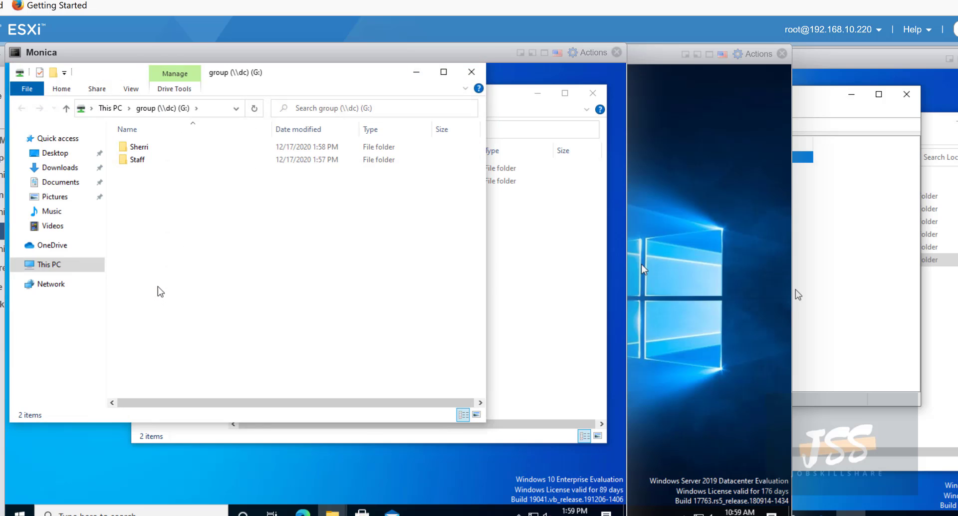
- Open the G: drive from This PC to check its folders, then close Explorer
{"action": "left_click", "coordinate": [468, 74]}
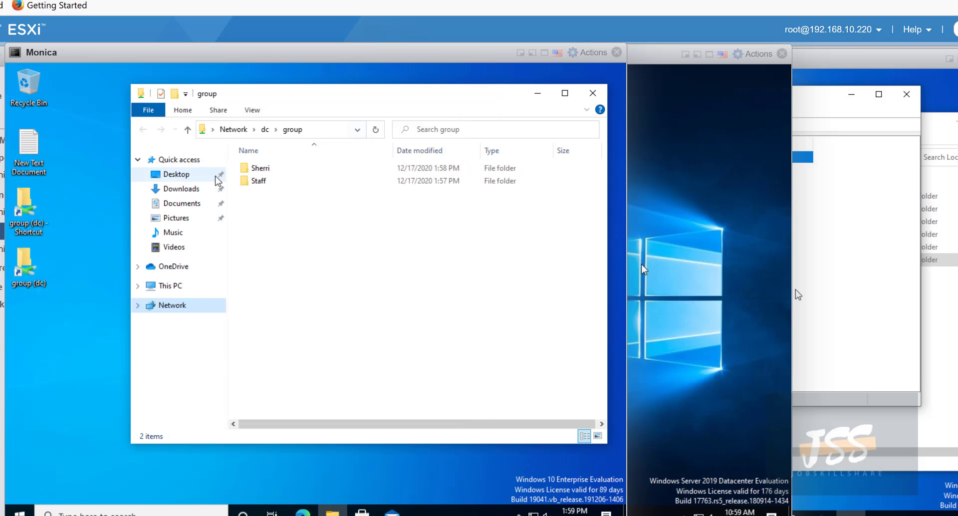
{"action": "left_click", "coordinate": [176, 285]}
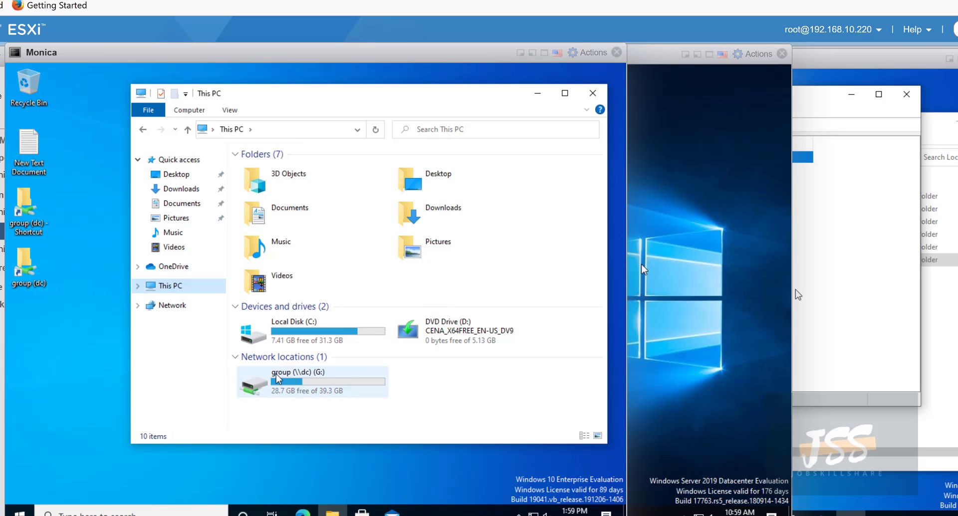
{"action": "left_click", "coordinate": [300, 388]}
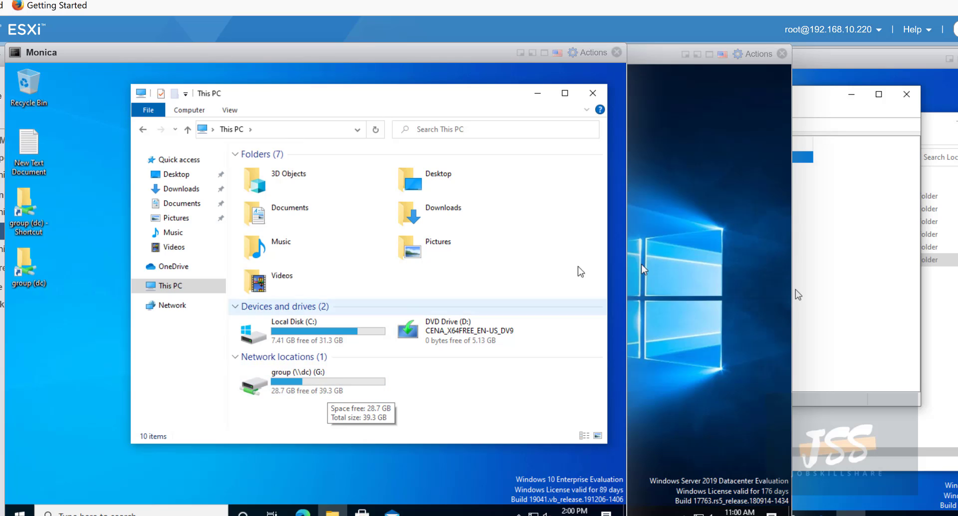
{"action": "left_click", "coordinate": [309, 394]}
{"action": "double_click", "coordinate": [308, 393]}
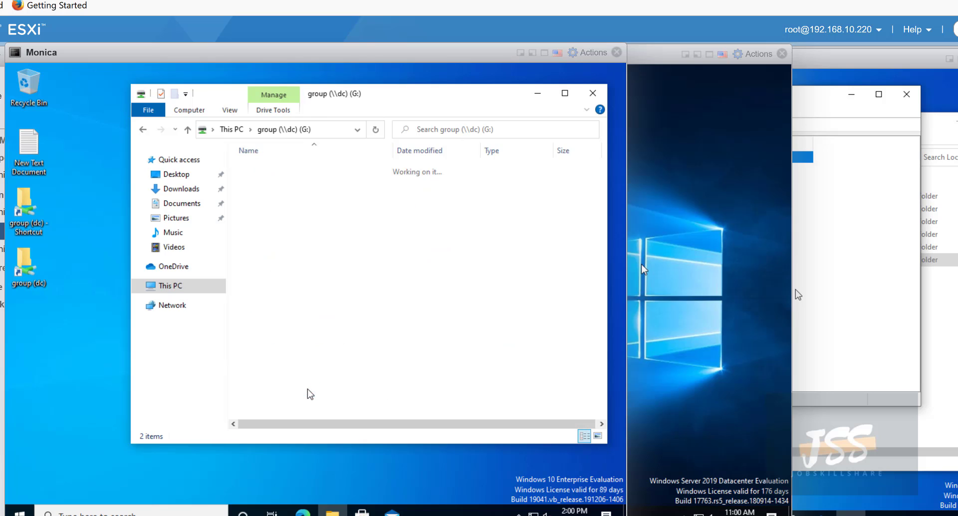
{"action": "left_click", "coordinate": [145, 130]}
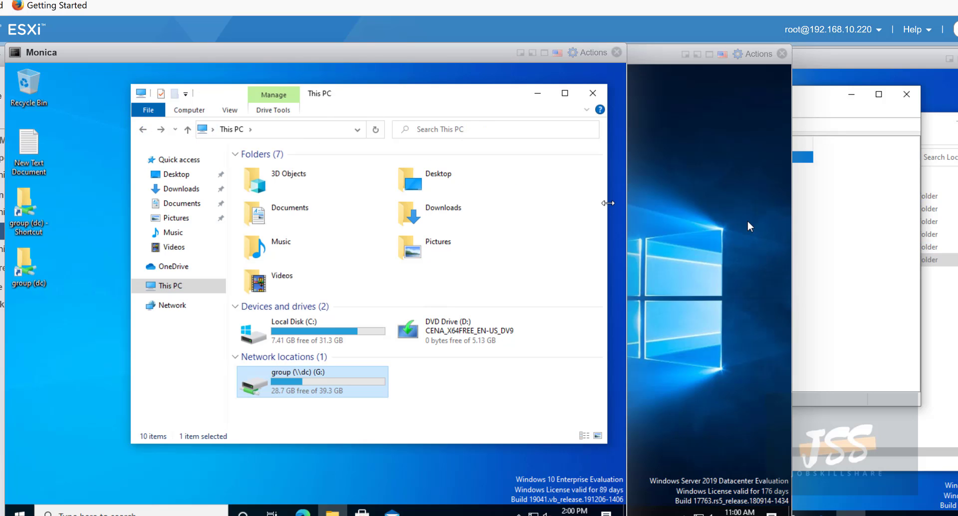
{"action": "left_click", "coordinate": [593, 98]}
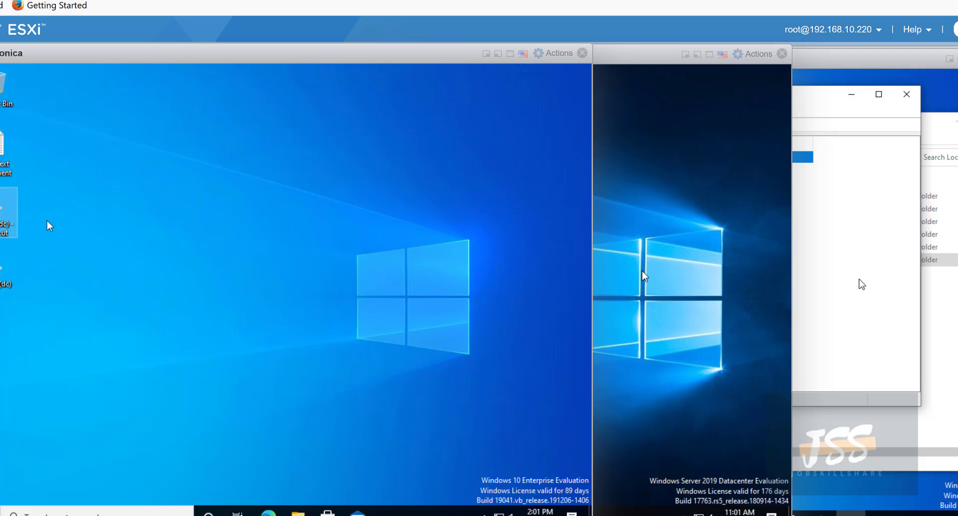
- Open the group share on the client, then close ADUC on helpdesk to reveal C:
{"action": "key", "text": "Return"}
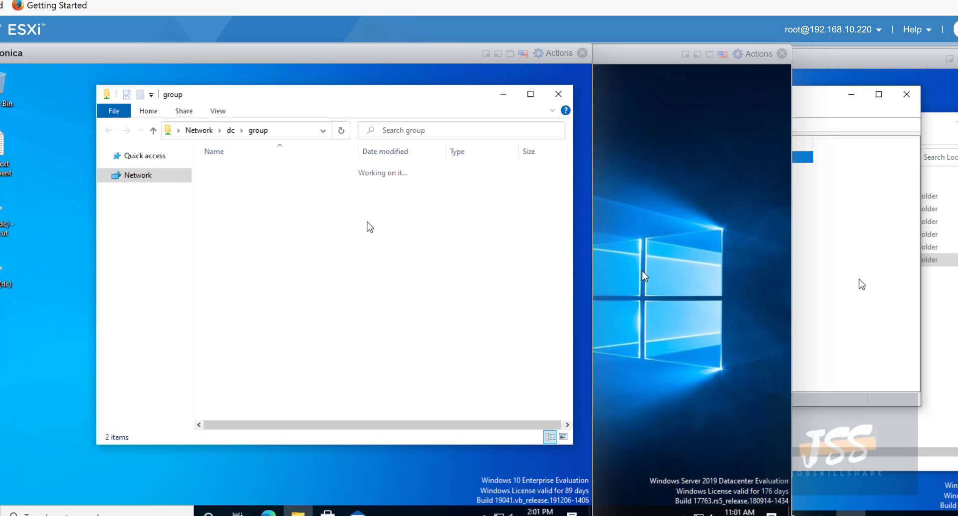
{"action": "left_click", "coordinate": [833, 236]}
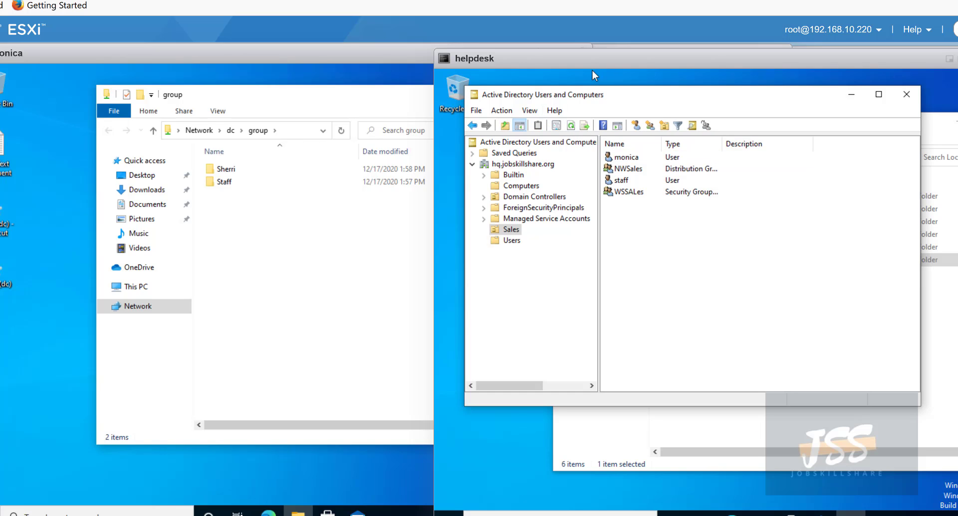
{"action": "left_click", "coordinate": [906, 95]}
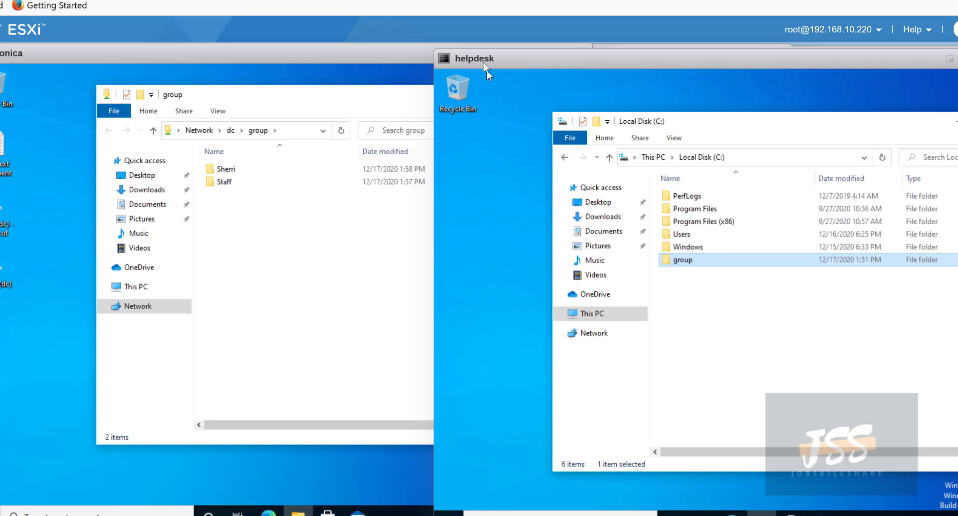
- Close the C: Properties dialog on the DC and browse File Explorer to Local Disk (C:)
{"action": "left_click_drag", "start_coordinate": [376, 61], "coordinate": [363, 104]}
{"action": "left_click", "coordinate": [364, 75]}
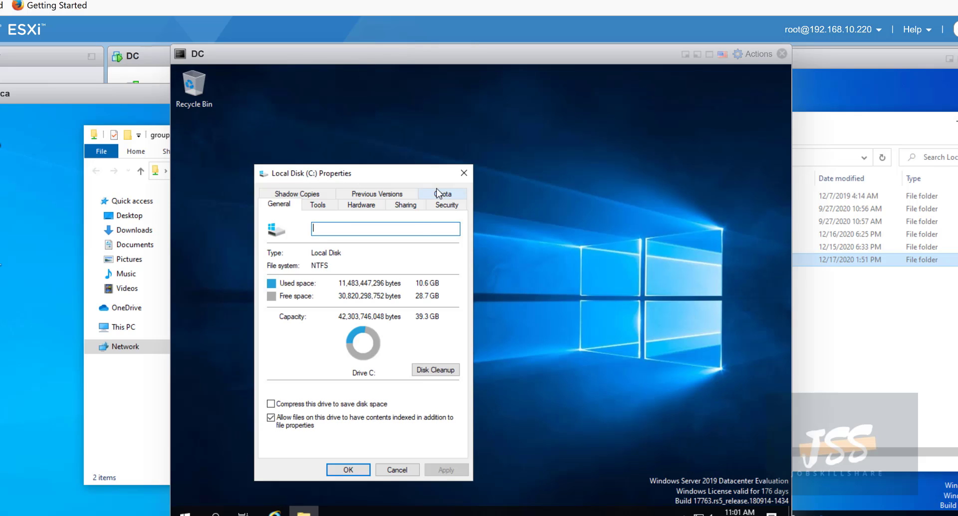
{"action": "left_click", "coordinate": [457, 174]}
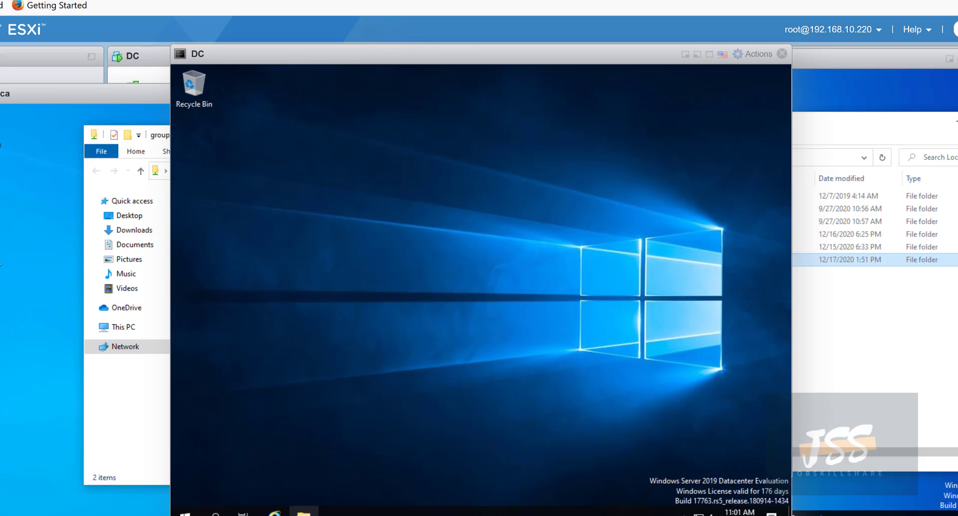
{"action": "left_click", "coordinate": [303, 512]}
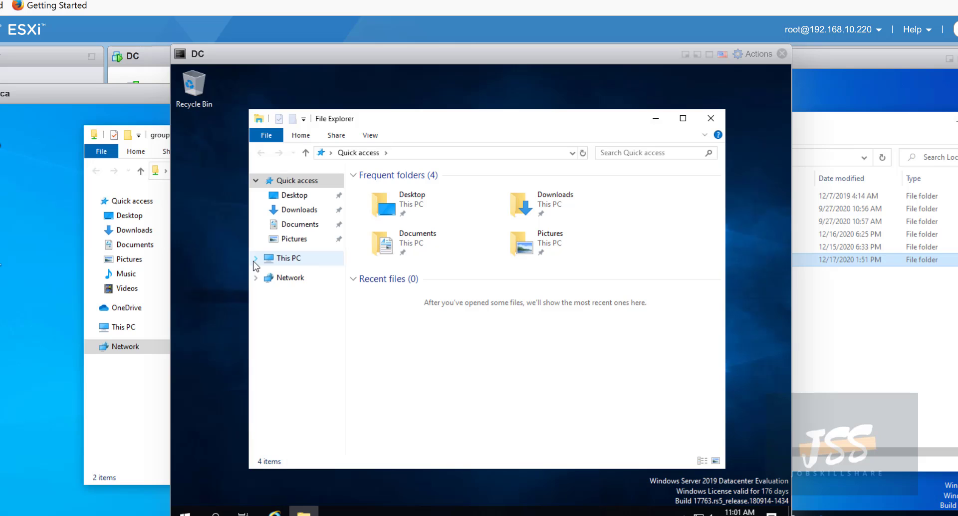
{"action": "left_click", "coordinate": [291, 262]}
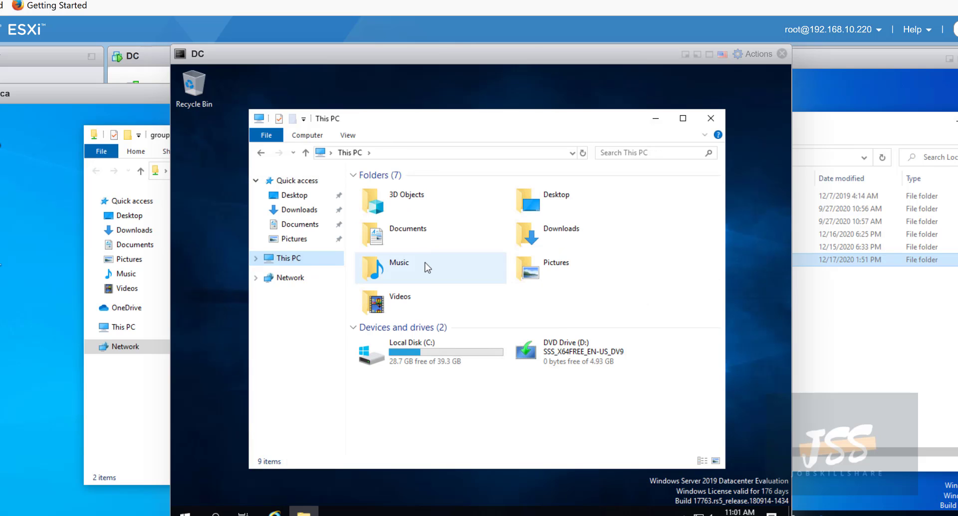
{"action": "double_click", "coordinate": [424, 349]}
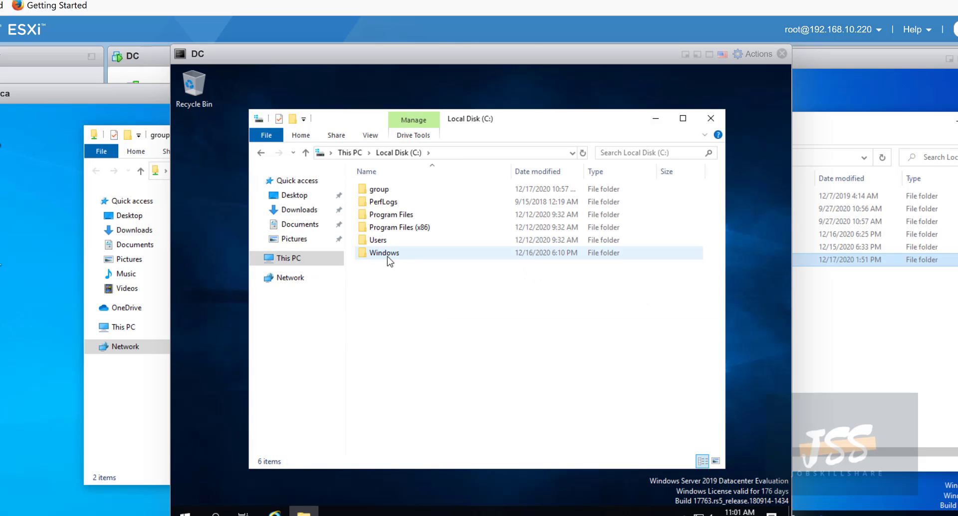
- Open the group folder's Advanced Sharing permissions and review the Domain Users entry
{"action": "right_click", "coordinate": [376, 190]}
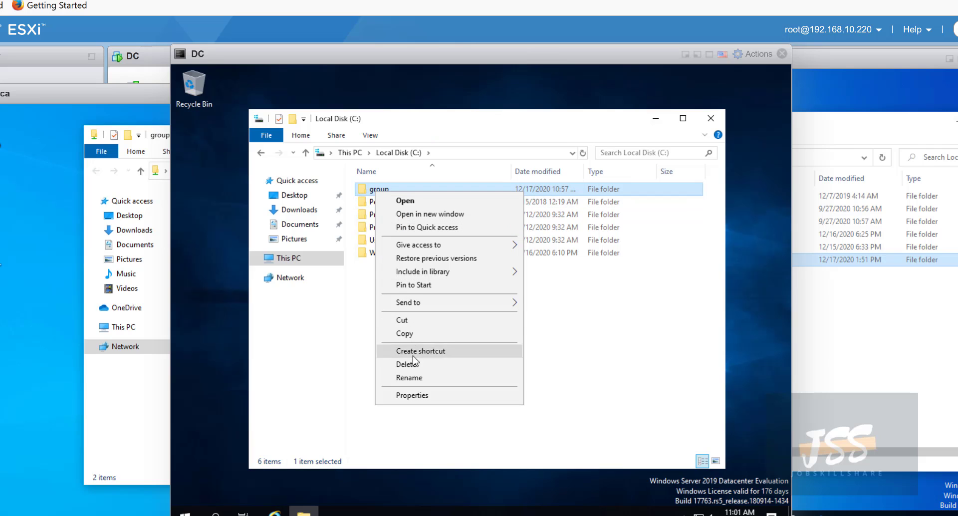
{"action": "left_click", "coordinate": [424, 395]}
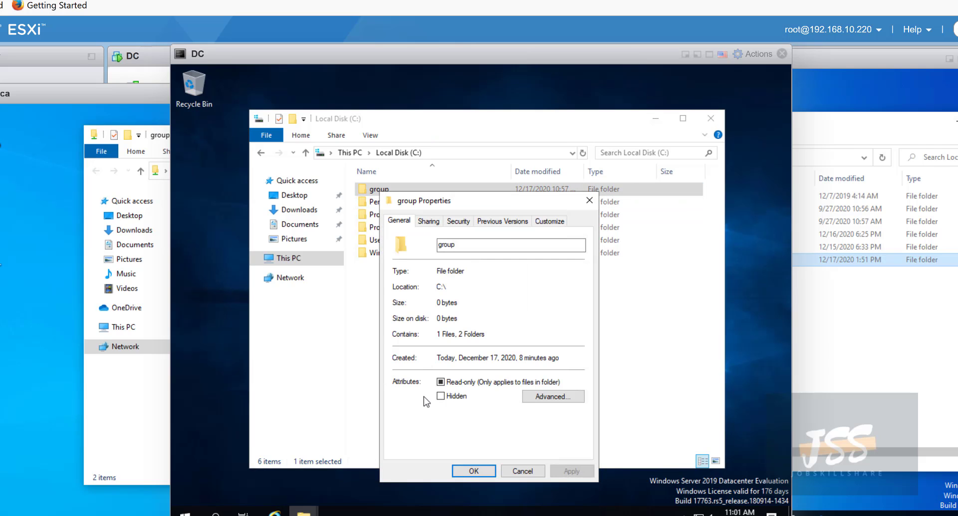
{"action": "left_click", "coordinate": [434, 223]}
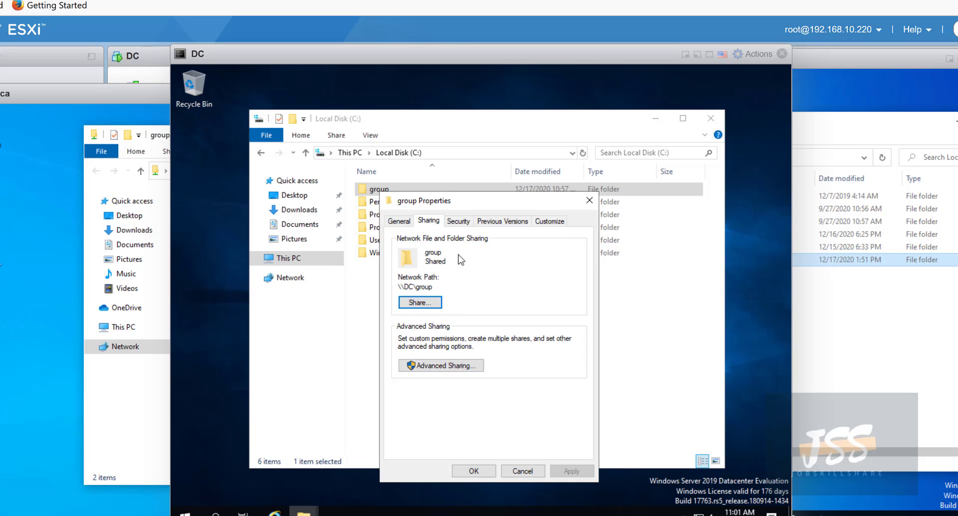
{"action": "left_click", "coordinate": [461, 366]}
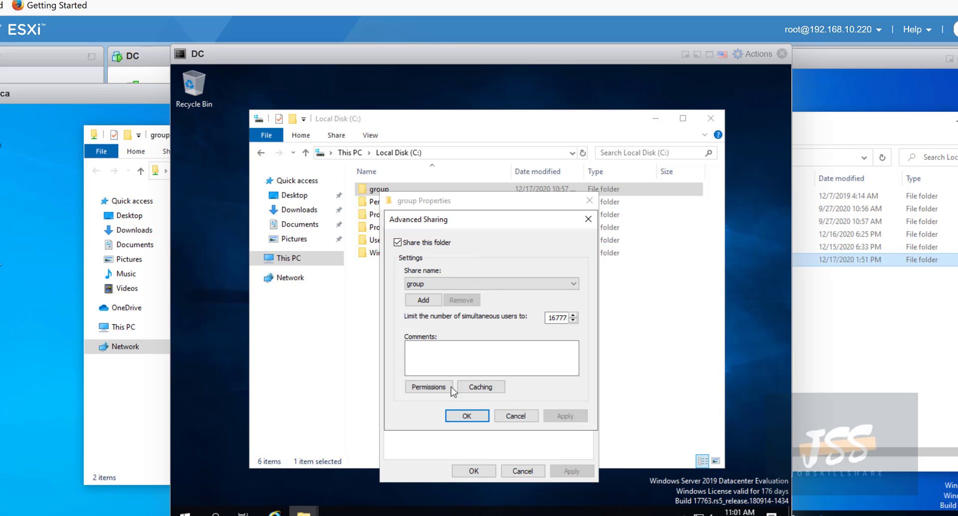
{"action": "left_click", "coordinate": [429, 386]}
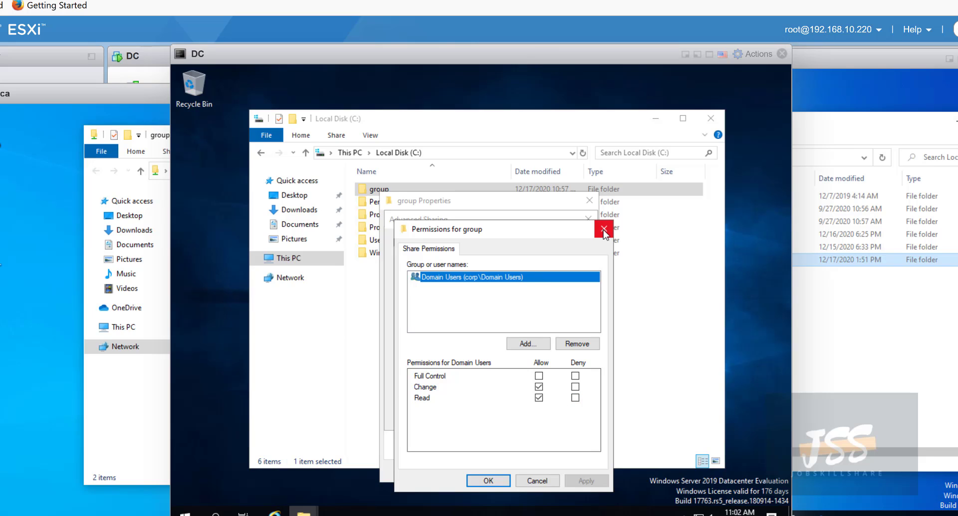
{"action": "left_click", "coordinate": [505, 304]}
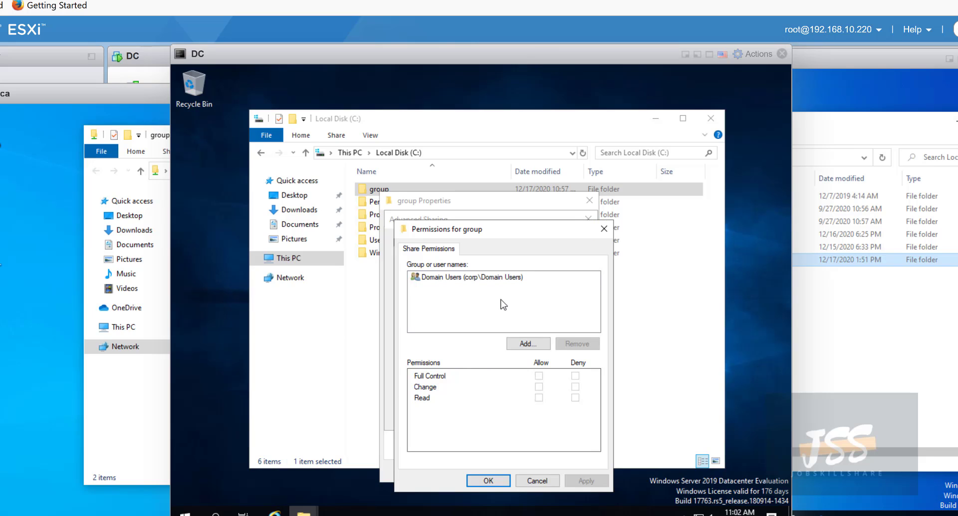
{"action": "left_click", "coordinate": [475, 280]}
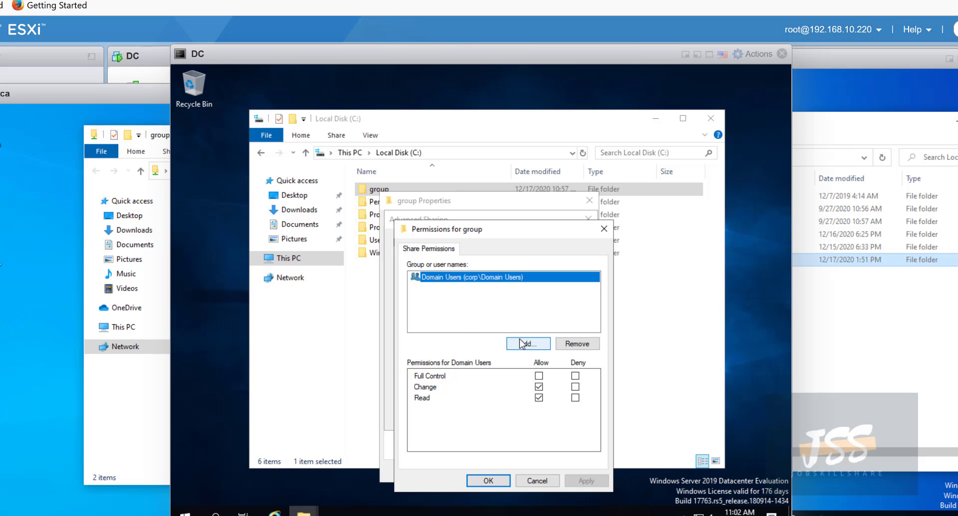
{"action": "left_click", "coordinate": [452, 304]}
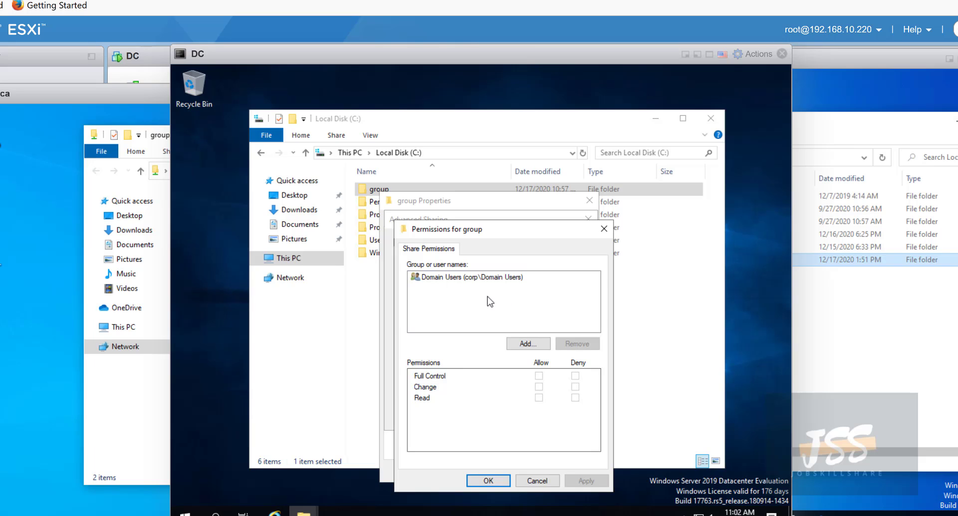
- Add the end user's domain account to the group share permissions, correcting the misspelled name
{"action": "left_click", "coordinate": [539, 345]}
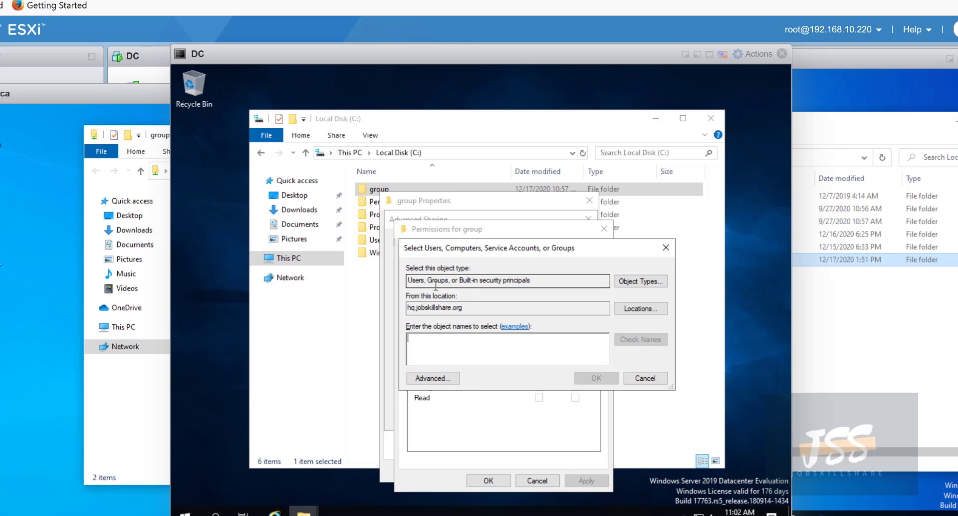
{"action": "type", "text": "monia"}
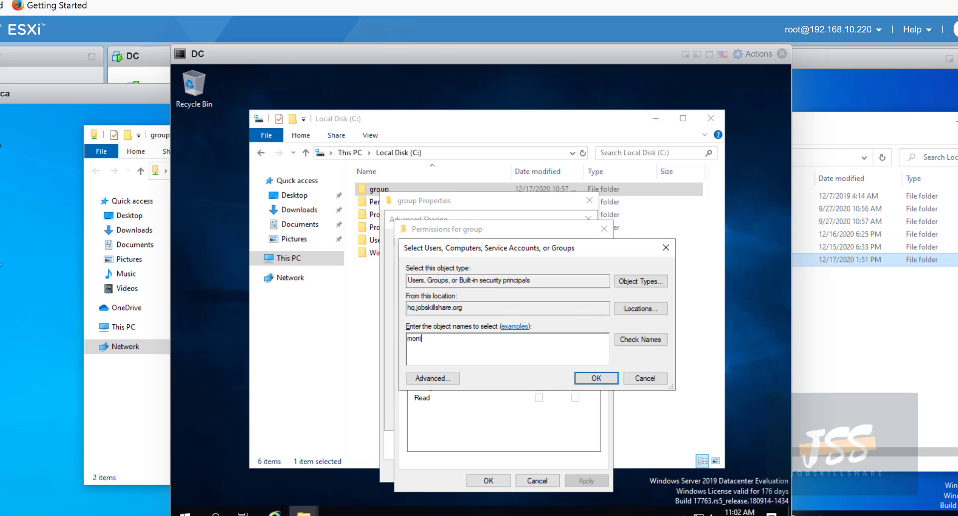
{"action": "key", "text": "Return"}
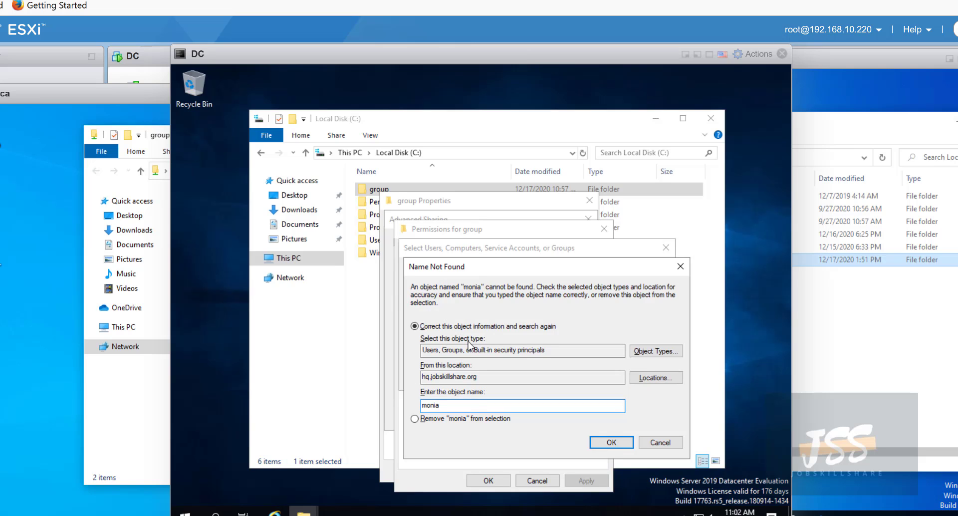
{"action": "left_click", "coordinate": [645, 442]}
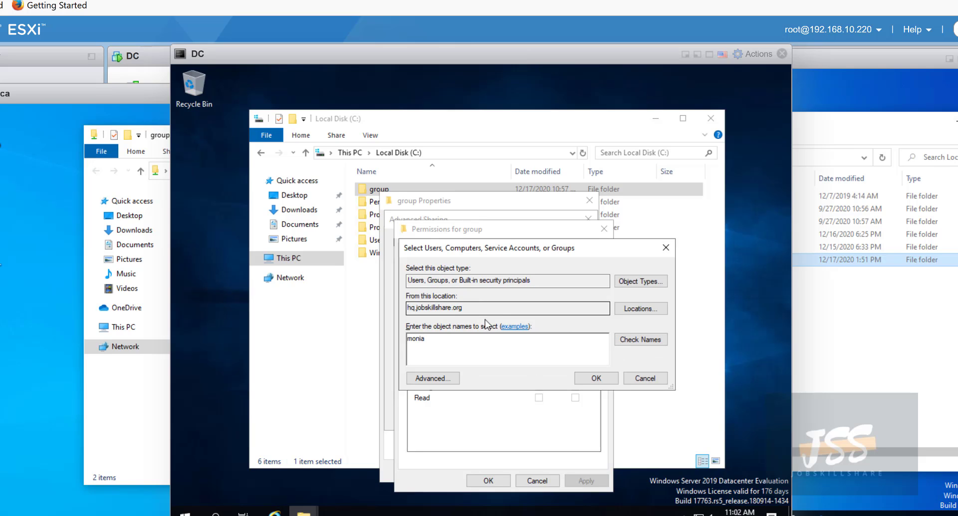
{"action": "left_click_drag", "start_coordinate": [465, 341], "coordinate": [403, 339]}
{"action": "type", "text": "mn"}
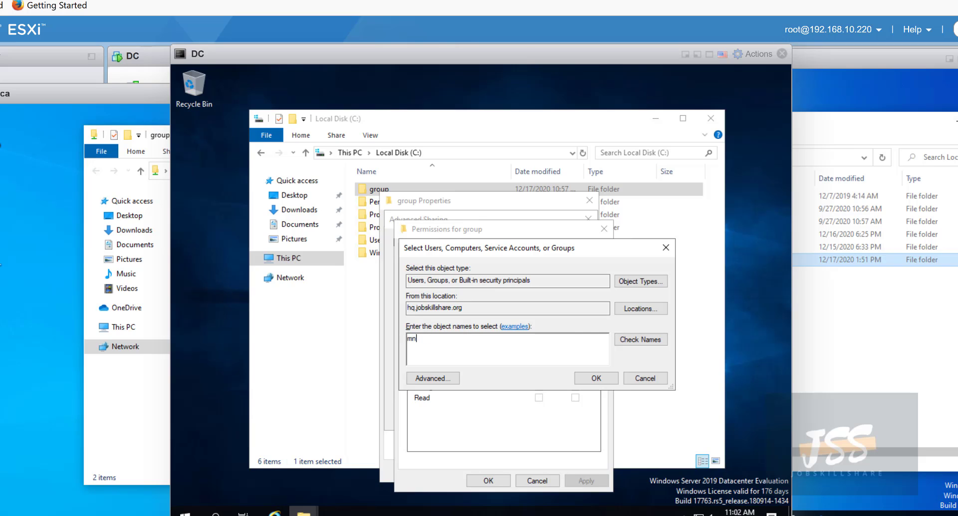
{"action": "type", "text": "ica"}
{"action": "key", "text": "Return"}
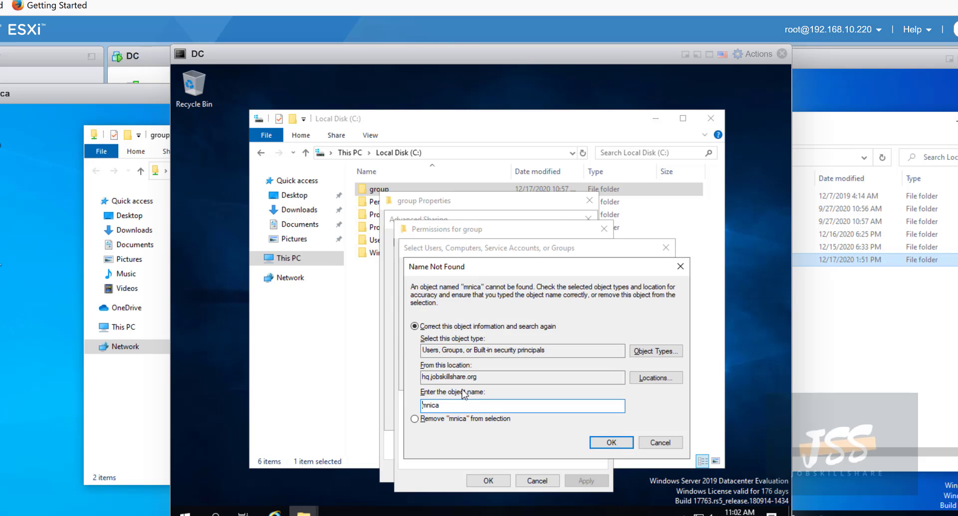
{"action": "left_click_drag", "start_coordinate": [447, 405], "coordinate": [389, 411]}
{"action": "type", "text": "moni"}
{"action": "key", "text": "Return"}
{"action": "key", "text": "Return"}
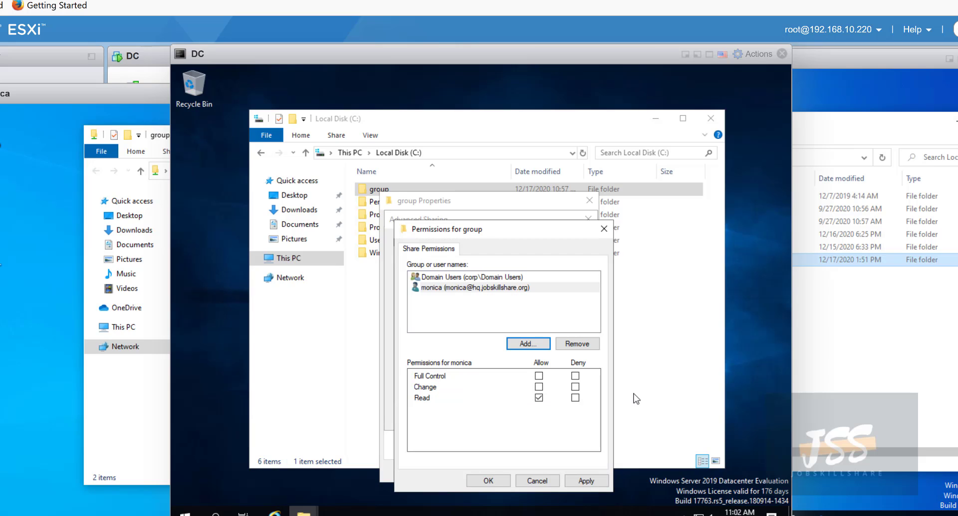
- Deny Read for that account, accept the deny warning, and close all sharing dialogs
{"action": "left_click", "coordinate": [575, 397]}
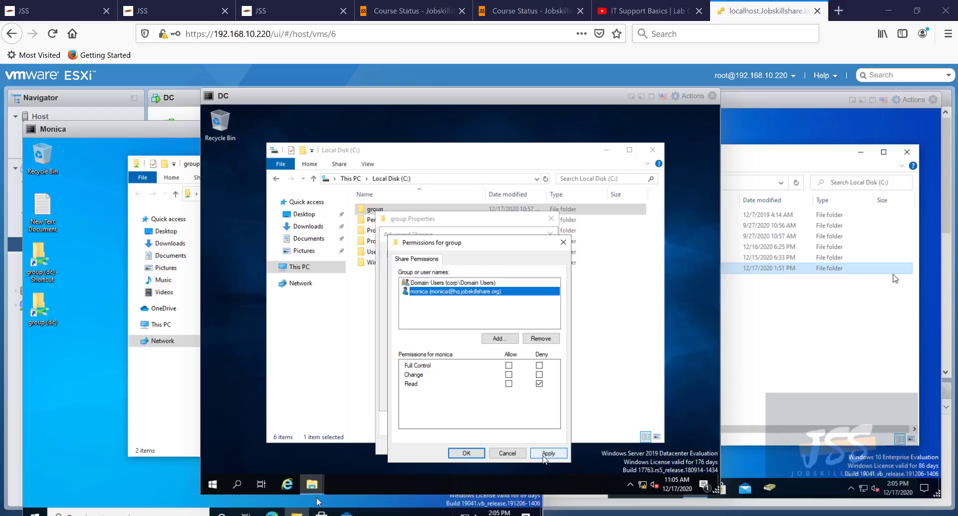
{"action": "left_click", "coordinate": [586, 480]}
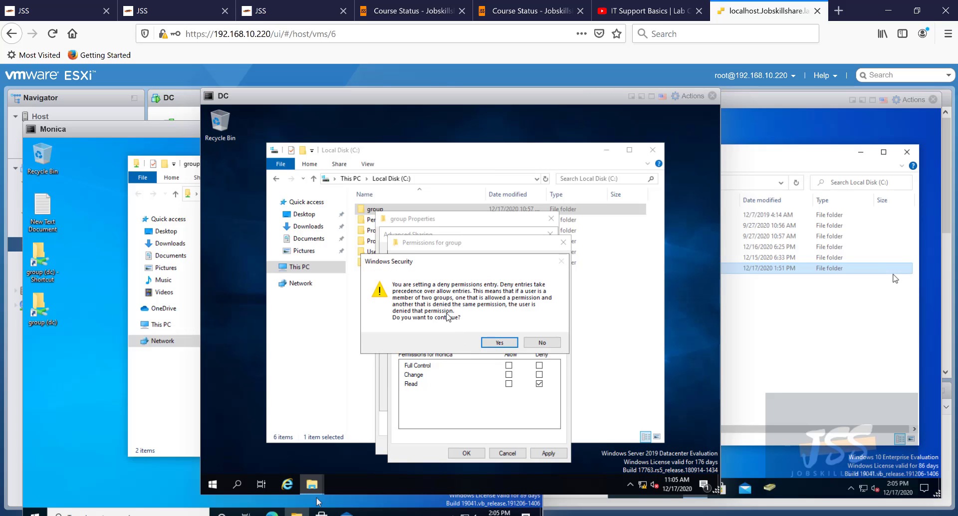
{"action": "left_click", "coordinate": [499, 343]}
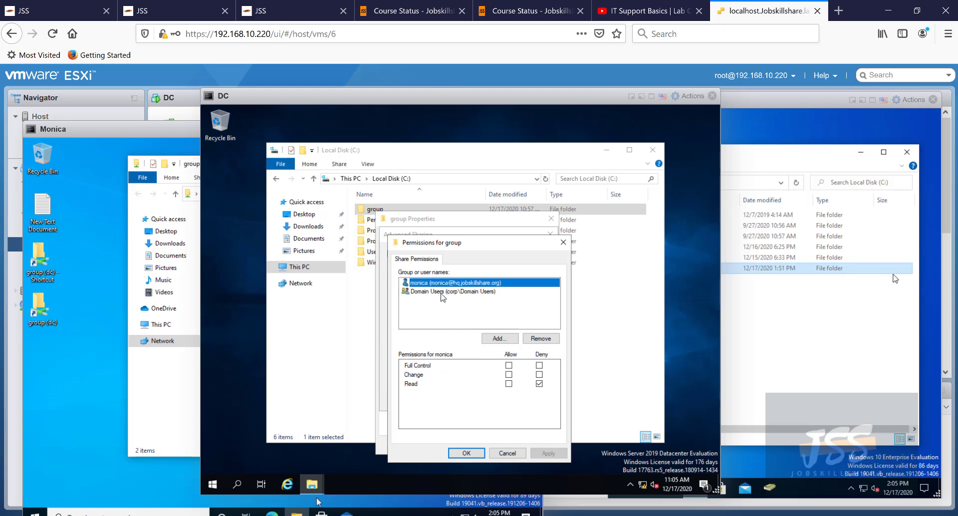
{"action": "left_click", "coordinate": [441, 292]}
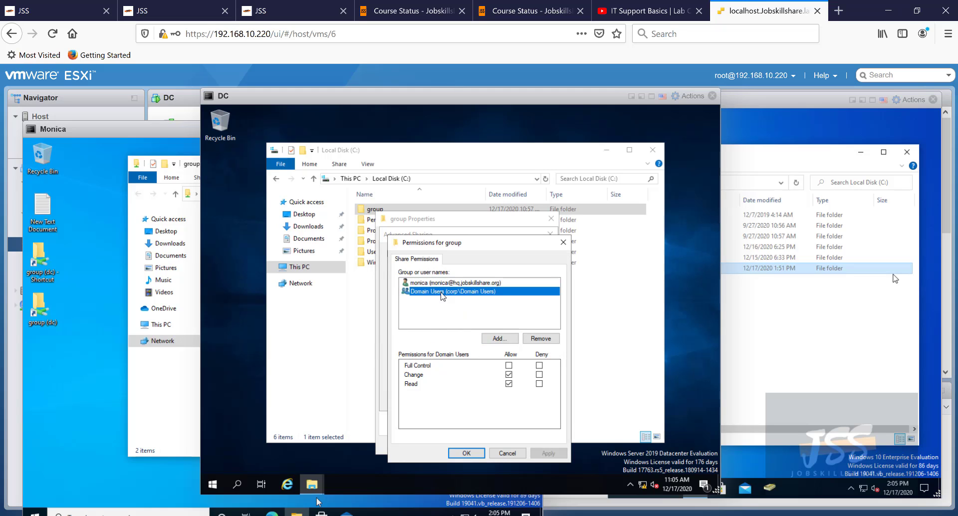
{"action": "left_click", "coordinate": [440, 287]}
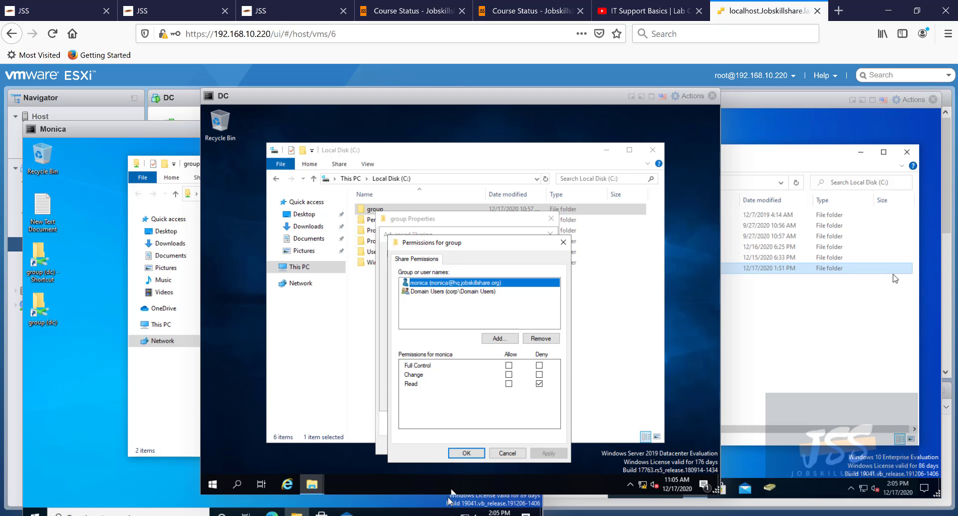
{"action": "left_click", "coordinate": [464, 452]}
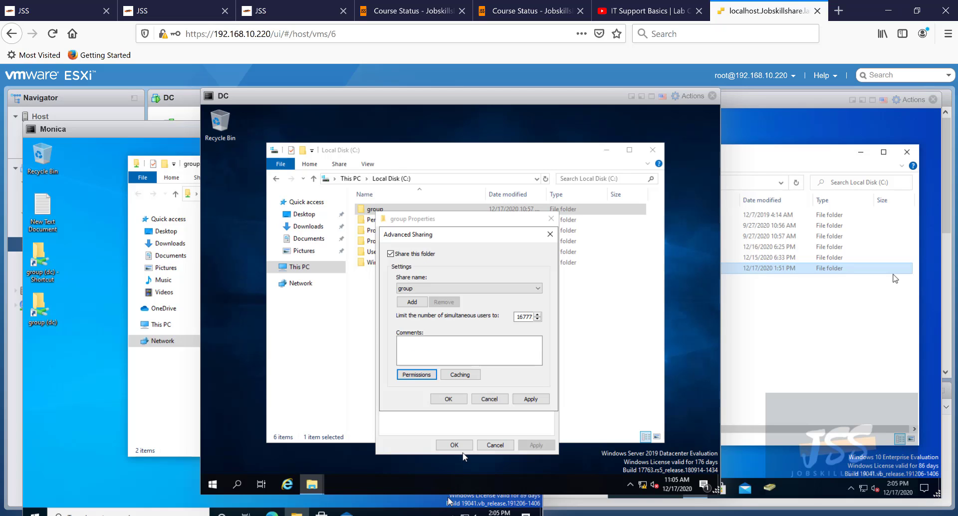
{"action": "left_click", "coordinate": [461, 399]}
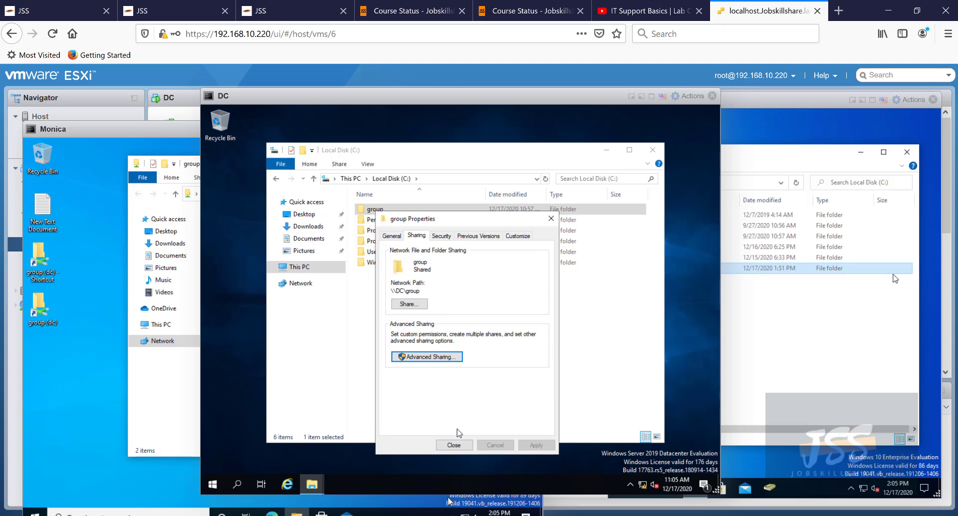
{"action": "left_click", "coordinate": [450, 444]}
- On the client VM, test opening the group share shortcut, which is refused
{"action": "left_click", "coordinate": [165, 375]}
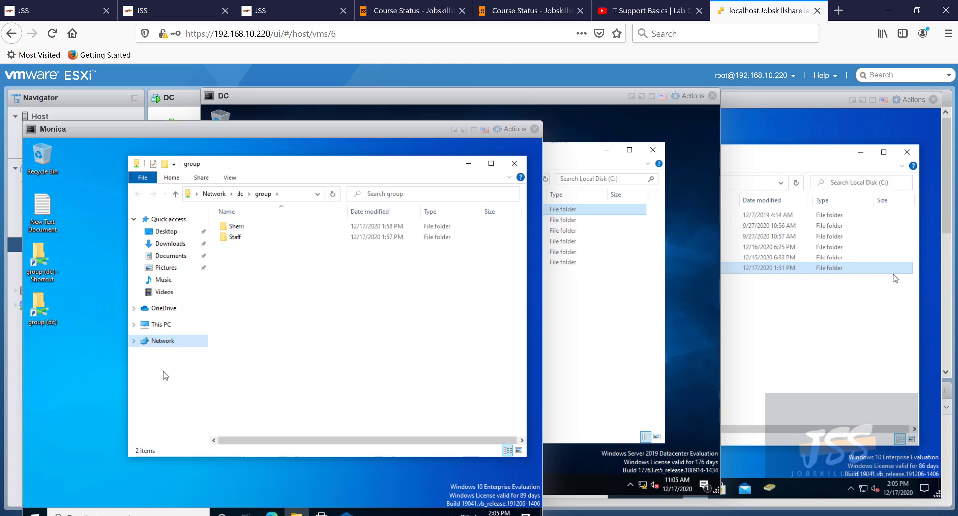
{"action": "left_click", "coordinate": [515, 163]}
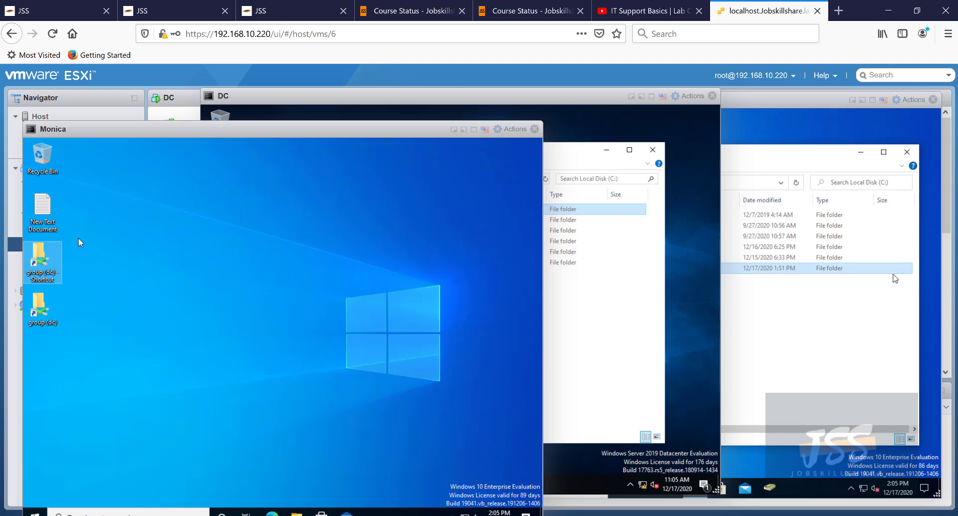
{"action": "double_click", "coordinate": [44, 269]}
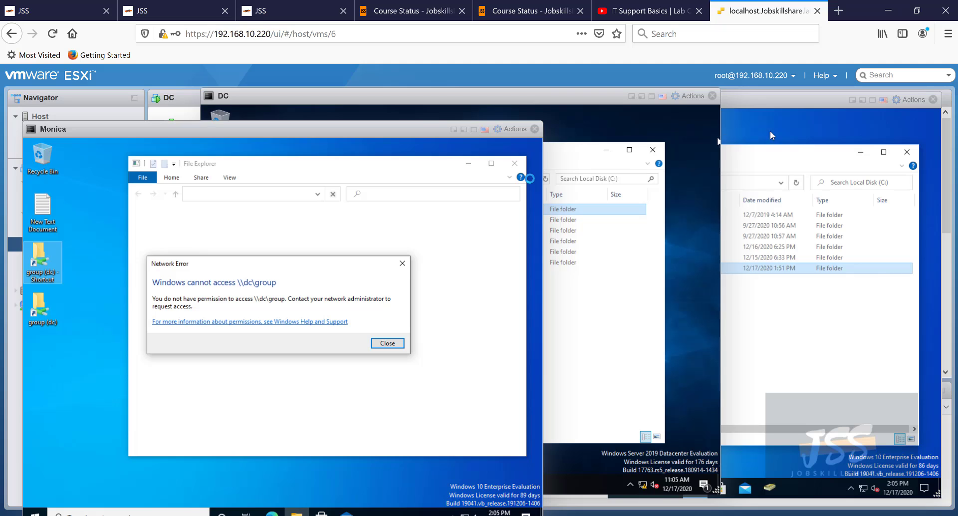
- On helpdesk, browse to \\dc\group and open its subfolders, including the empty Staff folder
{"action": "left_click", "coordinate": [774, 109]}
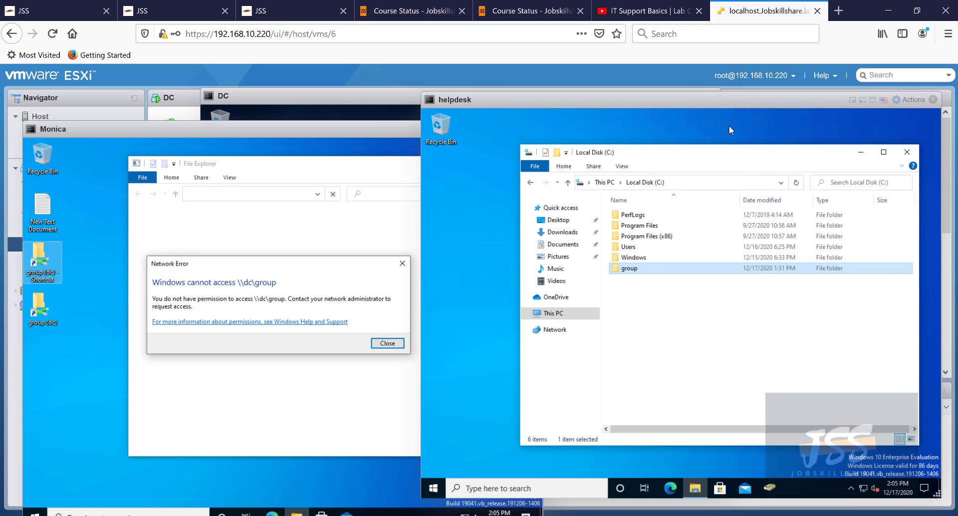
{"action": "left_click", "coordinate": [701, 183]}
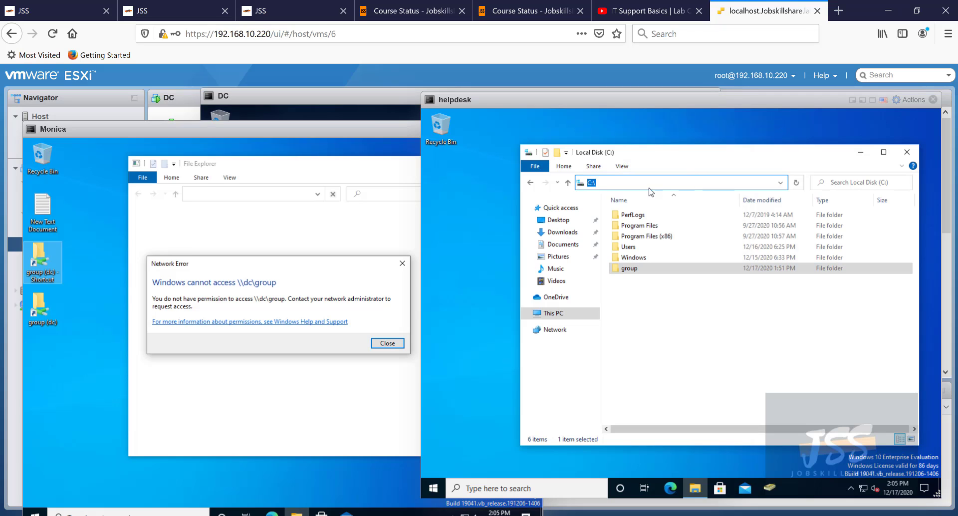
{"action": "type", "text": "\\\\dc\\"}
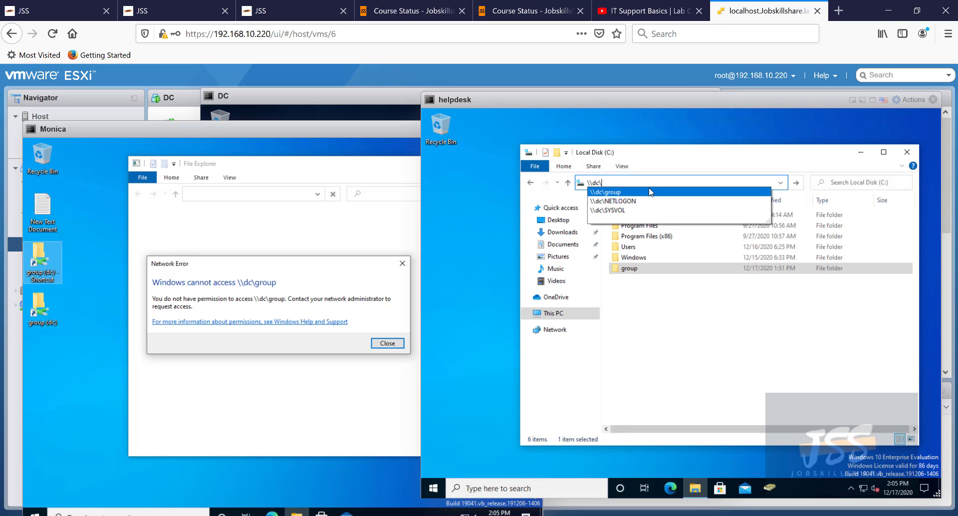
{"action": "left_click", "coordinate": [650, 191]}
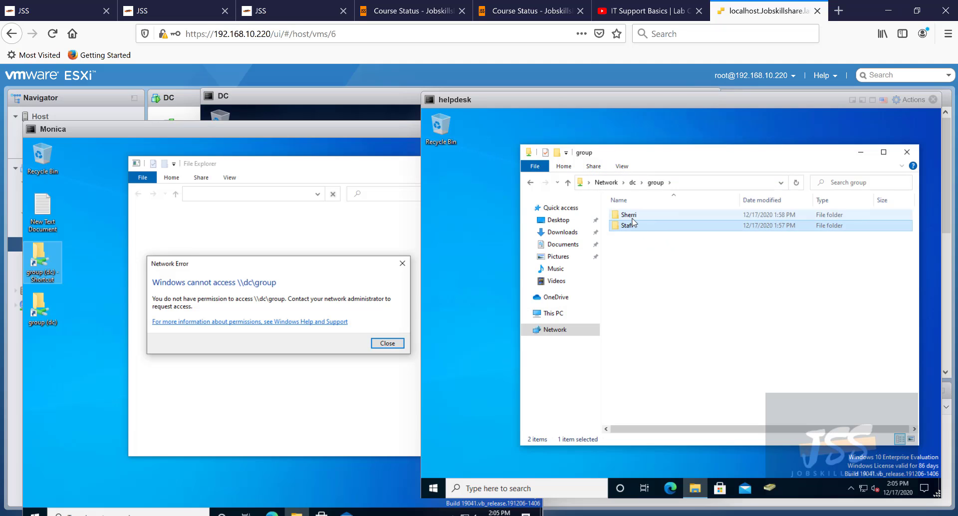
{"action": "double_click", "coordinate": [637, 218]}
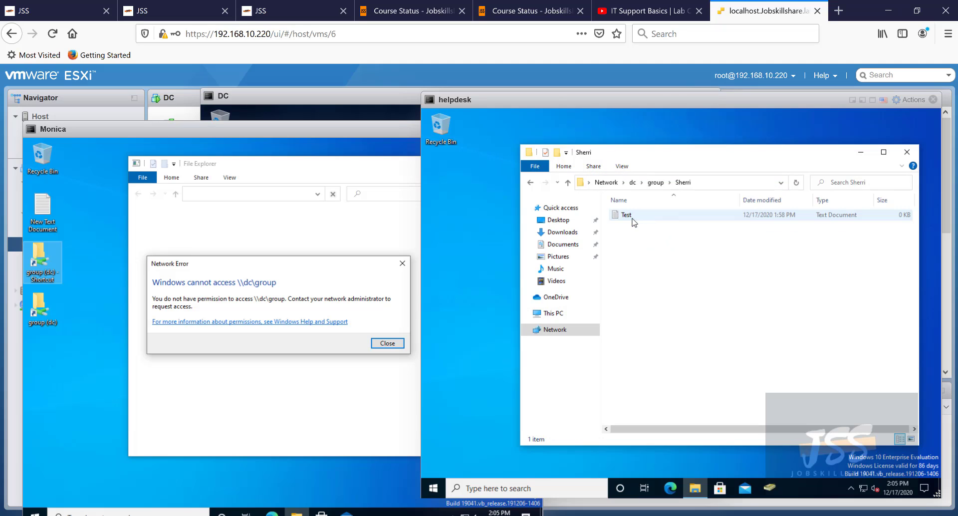
{"action": "left_click", "coordinate": [529, 182]}
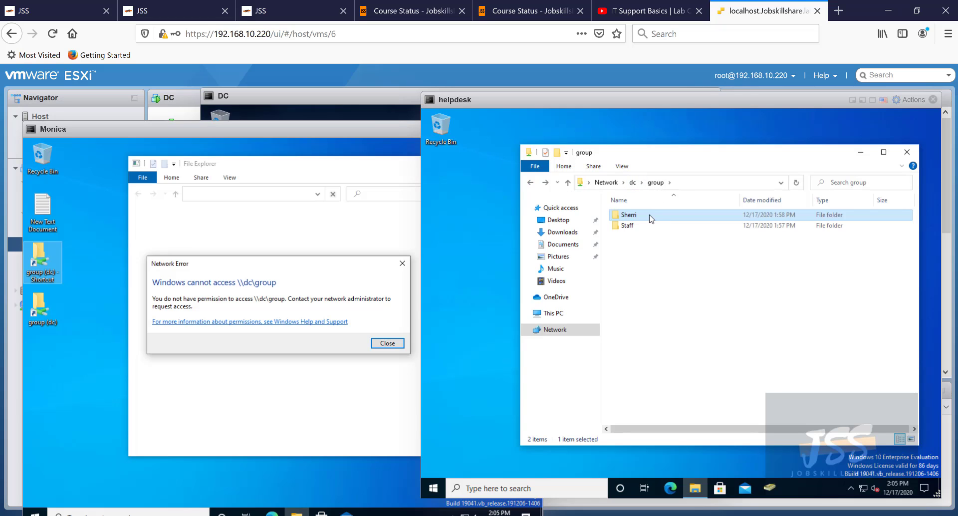
{"action": "mouse_move", "coordinate": [517, 107]}
{"action": "left_mouse_down"}
{"action": "mouse_move", "coordinate": [578, 117]}
{"action": "mouse_move", "coordinate": [522, 121]}
{"action": "left_mouse_up"}
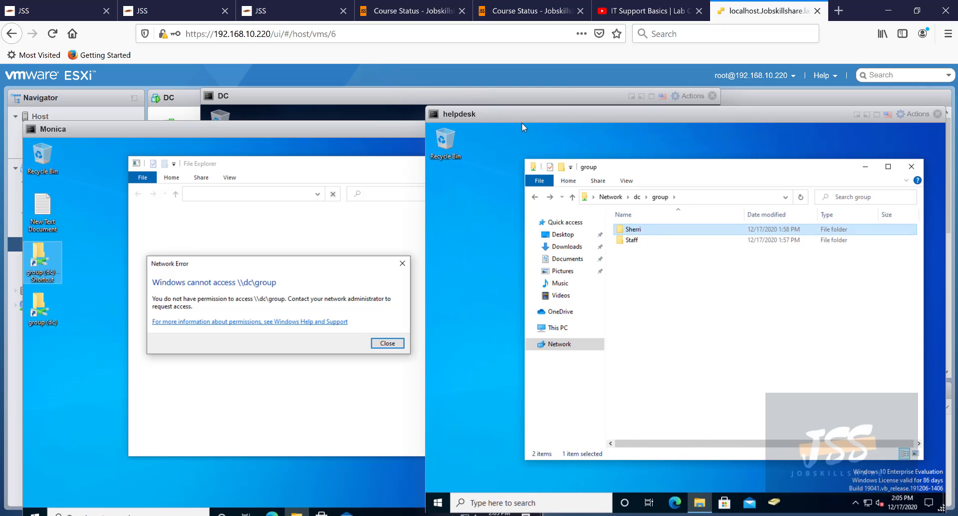
{"action": "double_click", "coordinate": [631, 240]}
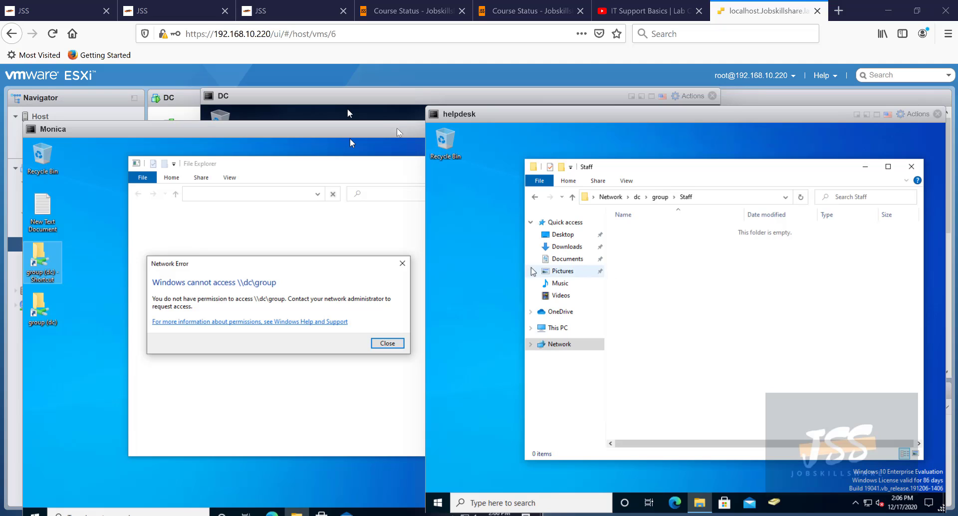
{"action": "left_click", "coordinate": [379, 114]}
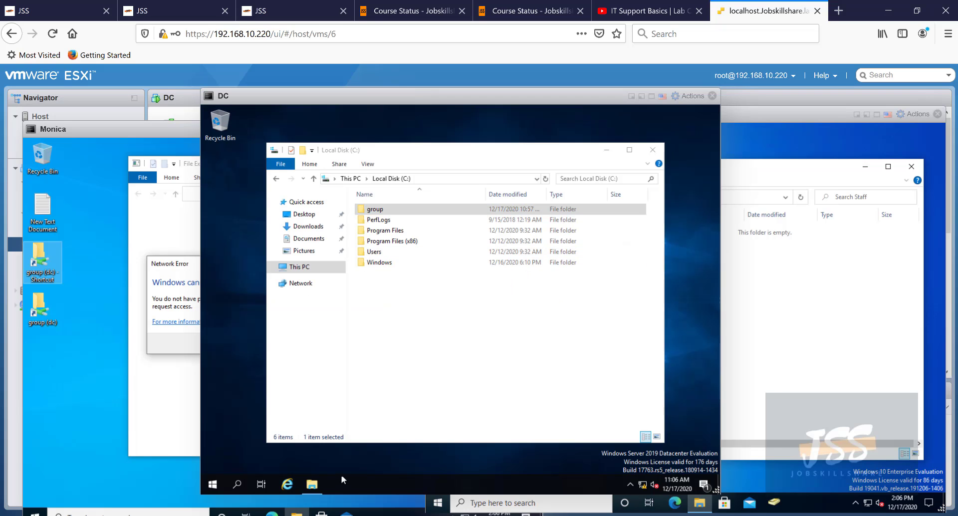
- In Active Directory Users and Computers, start a new user in Sales with its name and logon name
{"action": "left_click", "coordinate": [854, 386]}
{"action": "left_click", "coordinate": [773, 503]}
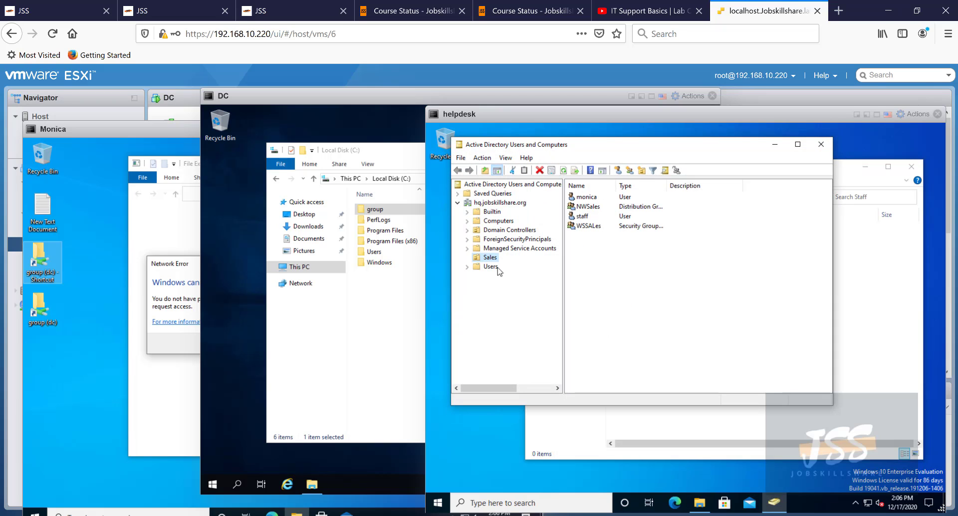
{"action": "right_click", "coordinate": [604, 256]}
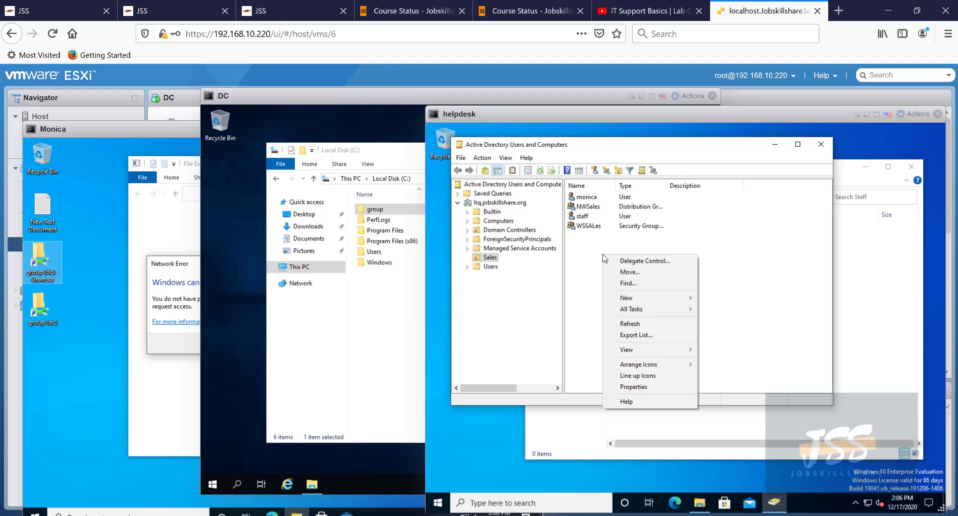
{"action": "mouse_move", "coordinate": [629, 298]}
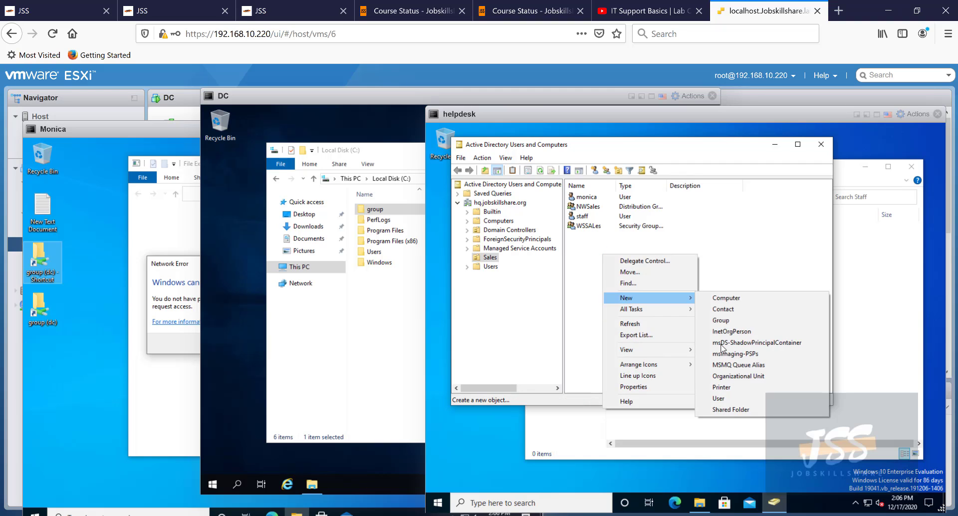
{"action": "left_click", "coordinate": [732, 399]}
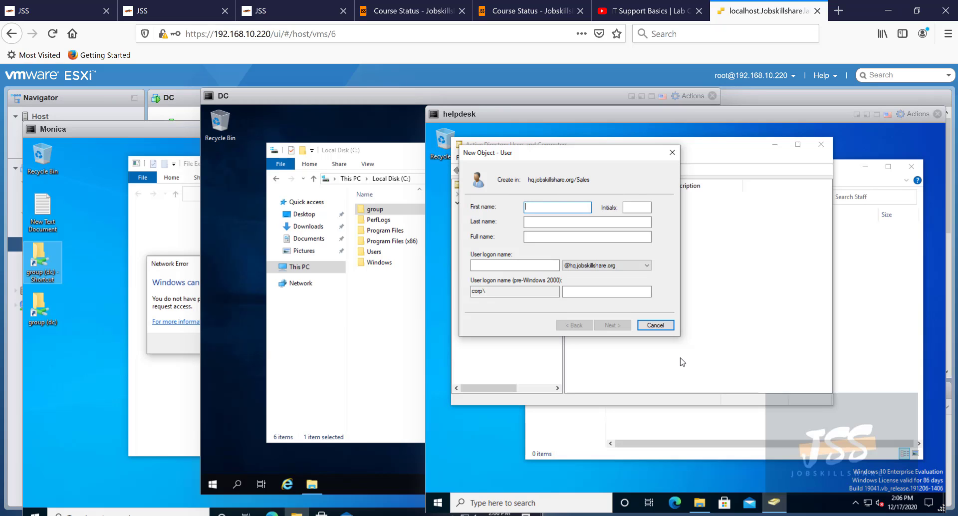
{"action": "type", "text": "jef"}
{"action": "key", "text": "Tab"}
{"action": "key", "text": "Tab"}
{"action": "key", "text": "Tab"}
{"action": "key", "text": "Tab"}
{"action": "type", "text": "je"}
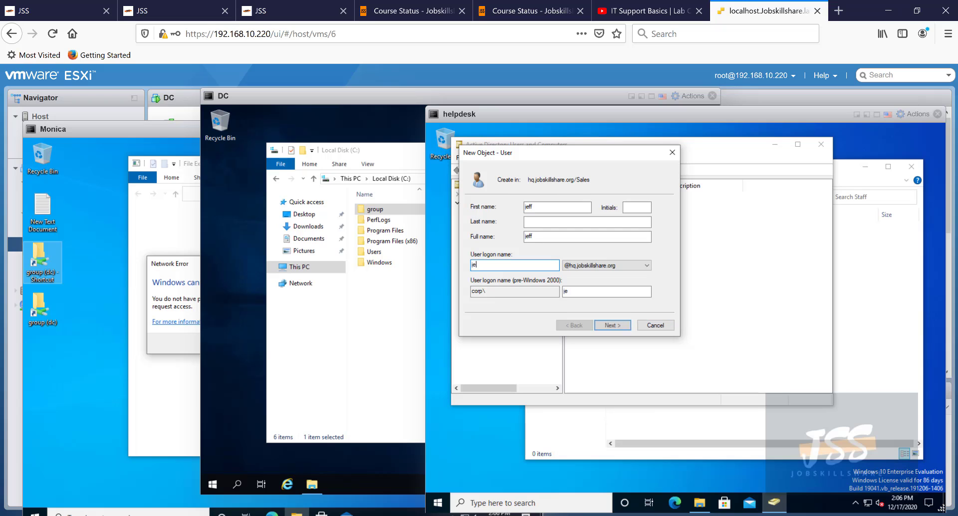
{"action": "type", "text": "ff"}
{"action": "left_click", "coordinate": [621, 327]}
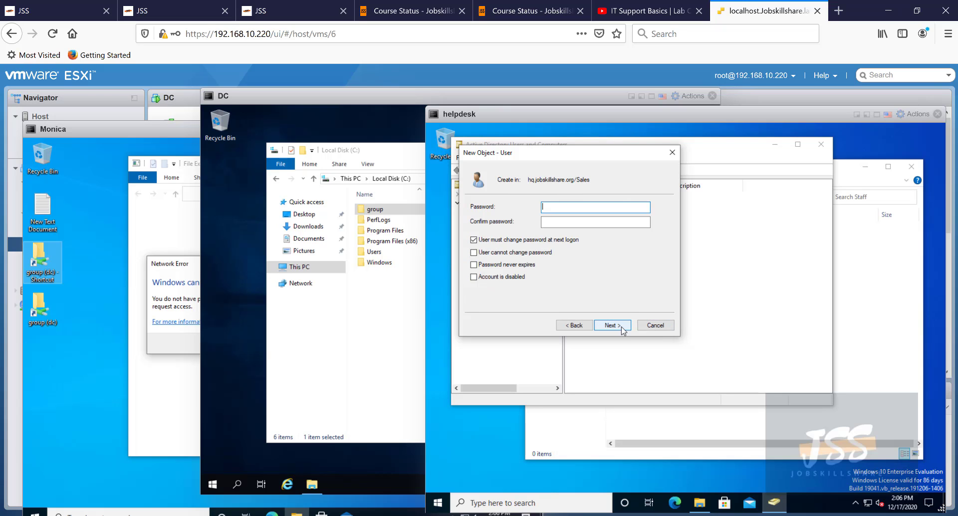
- Set the account password, clear 'must change password at next logon', and finish creating the user
{"action": "left_click", "coordinate": [521, 241]}
{"action": "left_click", "coordinate": [557, 207]}
{"action": "type", "text": "Pa$$w0rd"}
{"action": "key", "text": "Tab"}
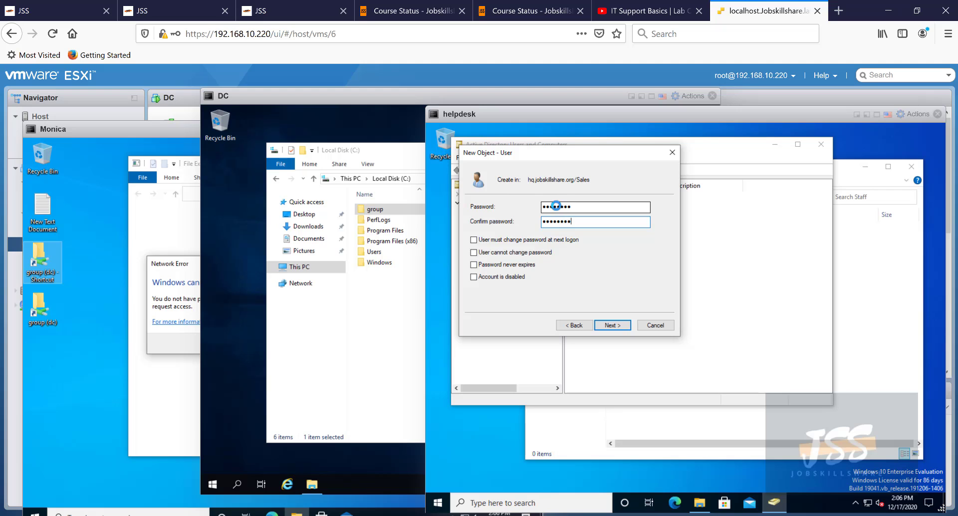
{"action": "key", "text": "Return"}
{"action": "key", "text": "Return"}
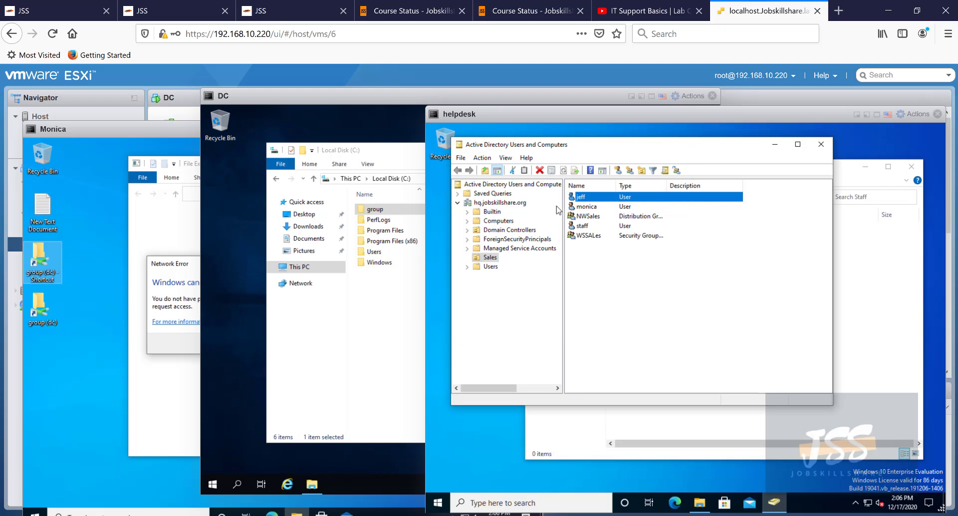
- Check the new user's Member Of tab, showing only Domain Users
{"action": "right_click", "coordinate": [587, 200]}
{"action": "left_click", "coordinate": [636, 340]}
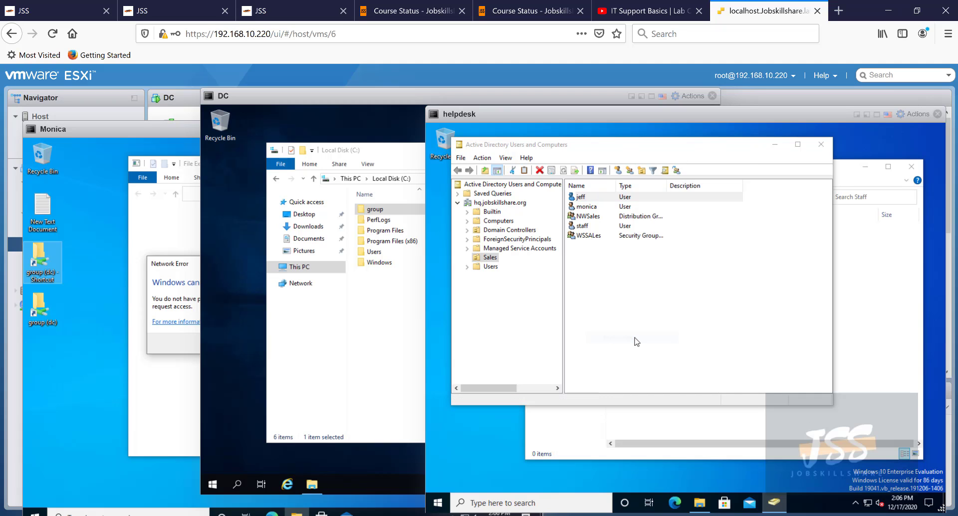
{"action": "left_click", "coordinate": [679, 176]}
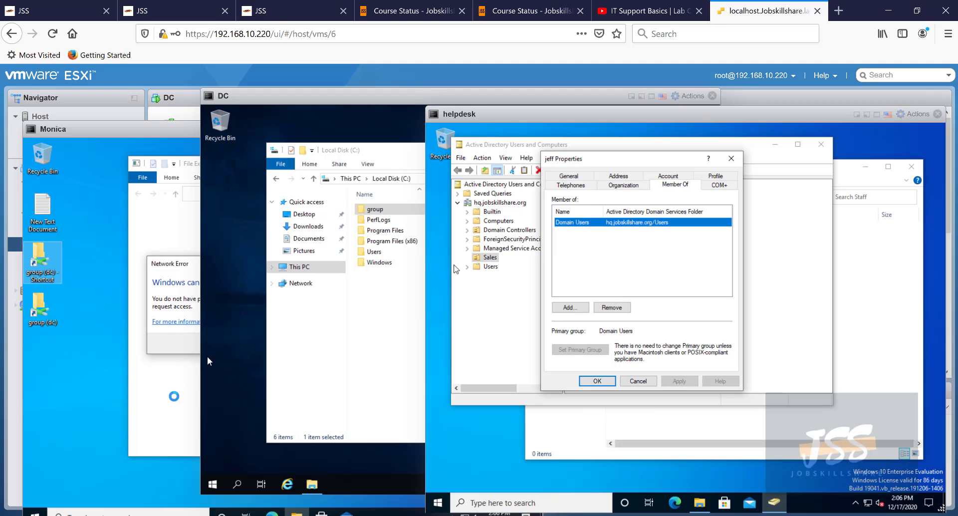
{"action": "left_click", "coordinate": [173, 396]}
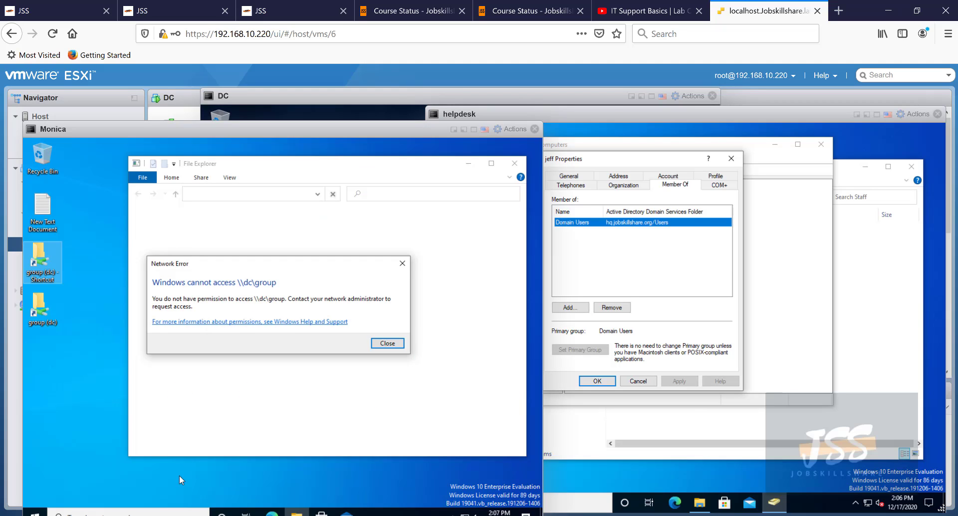
- Sign the current end user out of the client VM from the Start menu
{"action": "right_click", "coordinate": [44, 511]}
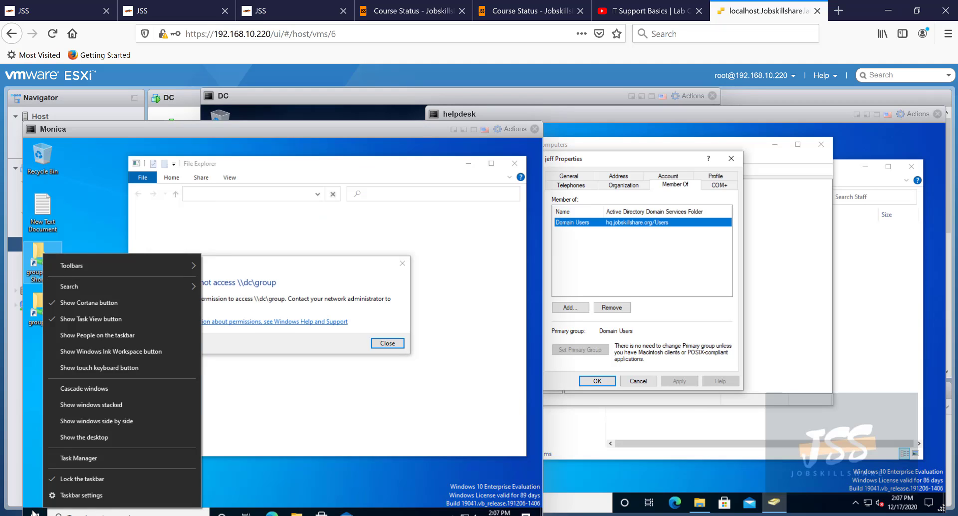
{"action": "left_click", "coordinate": [33, 513]}
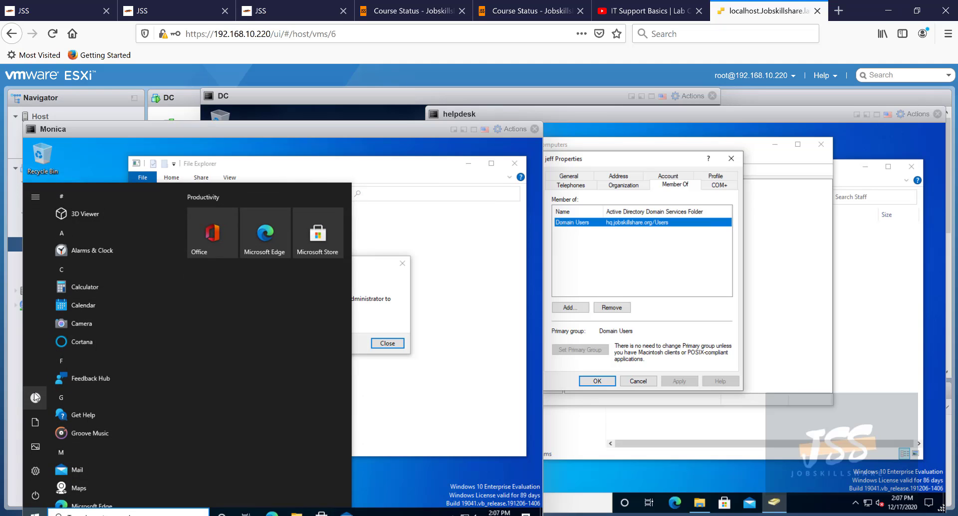
{"action": "left_click", "coordinate": [35, 397]}
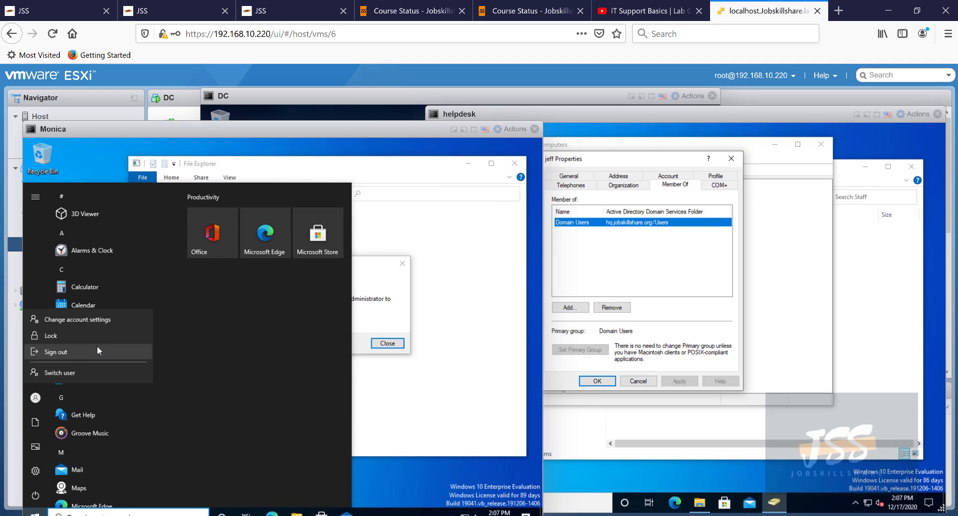
{"action": "left_click", "coordinate": [70, 352]}
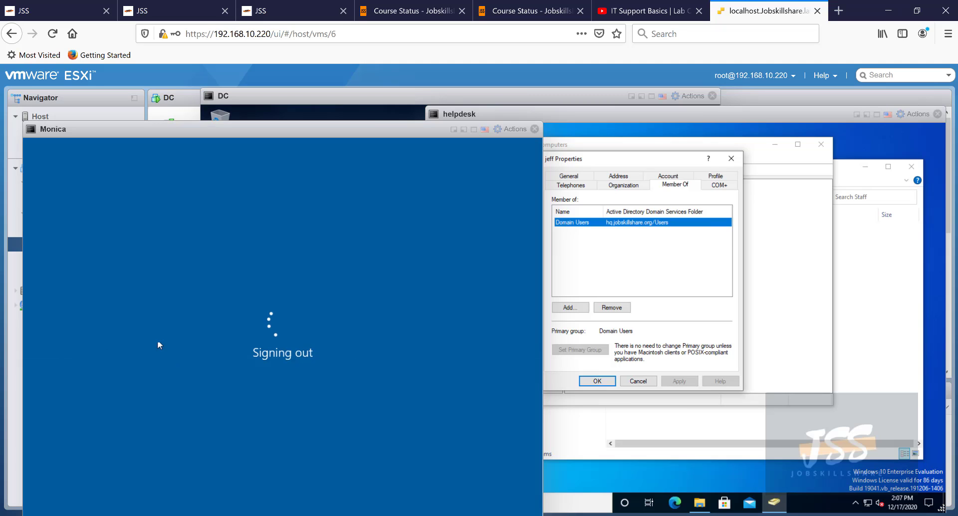
{"action": "left_click_drag", "start_coordinate": [209, 134], "coordinate": [200, 117]}
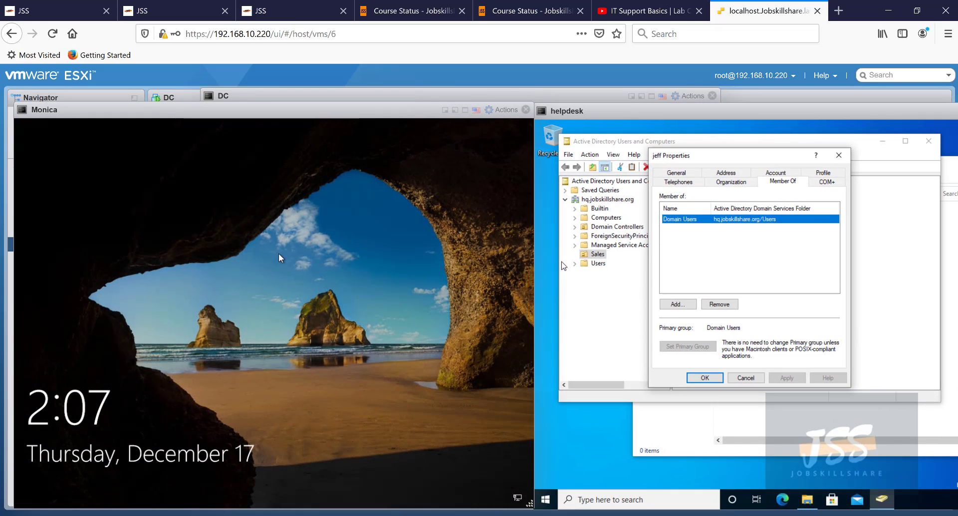
- Sign in on the client as Other user with the new Sales account and its password
{"action": "left_click", "coordinate": [278, 253]}
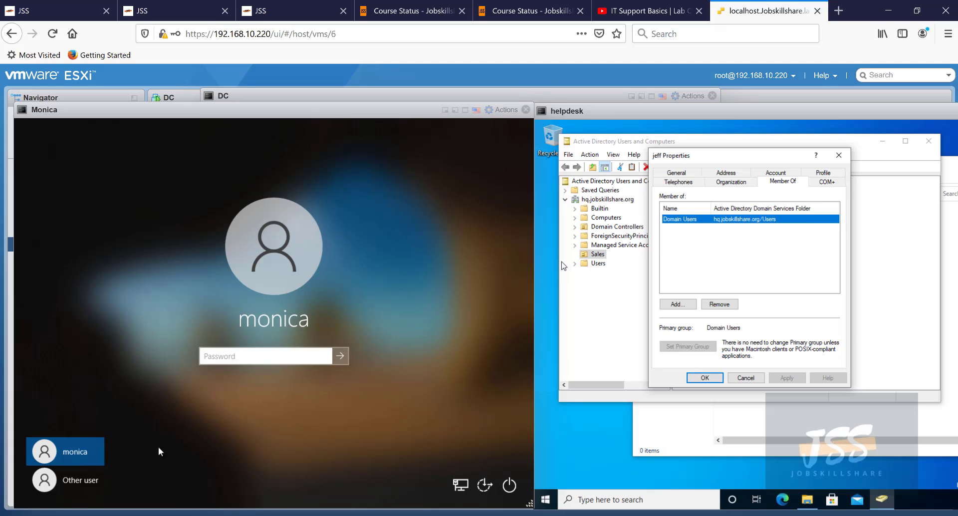
{"action": "left_click", "coordinate": [81, 480]}
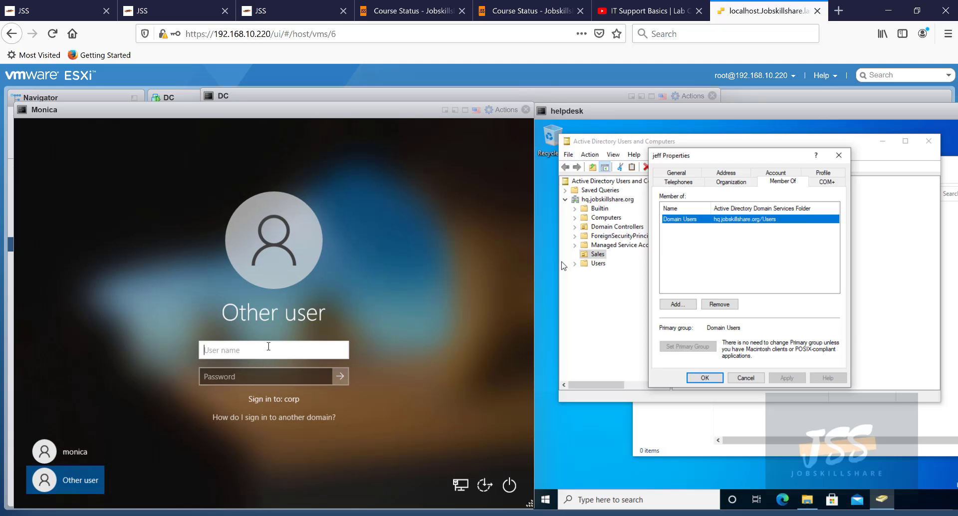
{"action": "type", "text": "jeff"}
{"action": "key", "text": "Tab"}
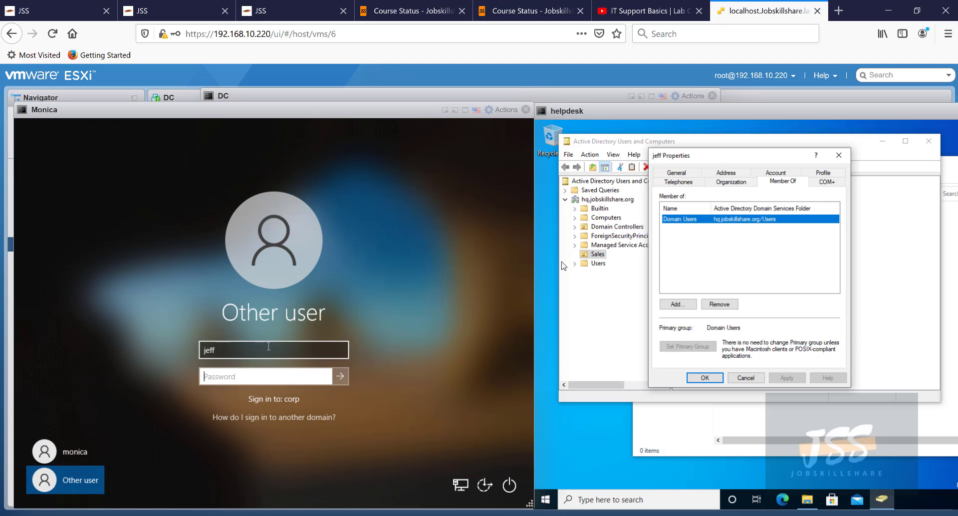
{"action": "type", "text": "P"}
{"action": "key", "text": "Return"}
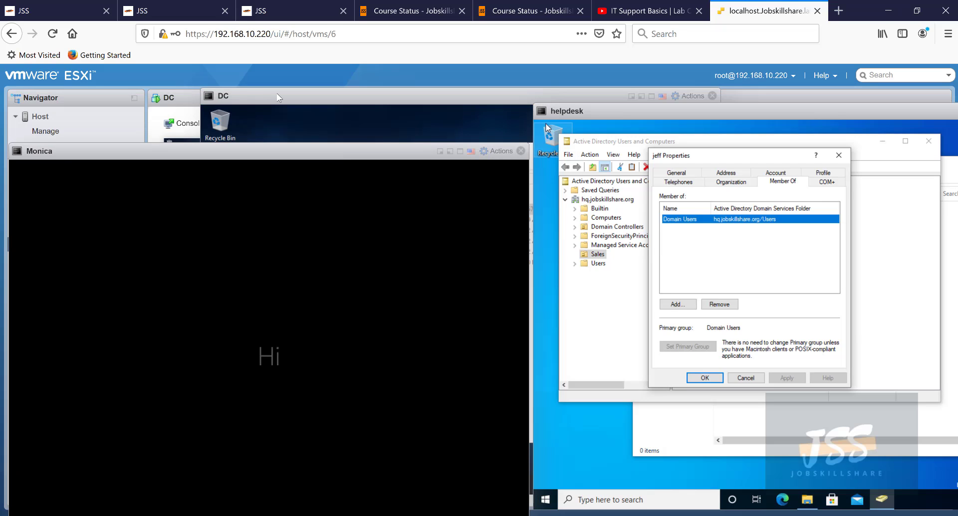
{"action": "left_click_drag", "start_coordinate": [294, 159], "coordinate": [288, 111]}
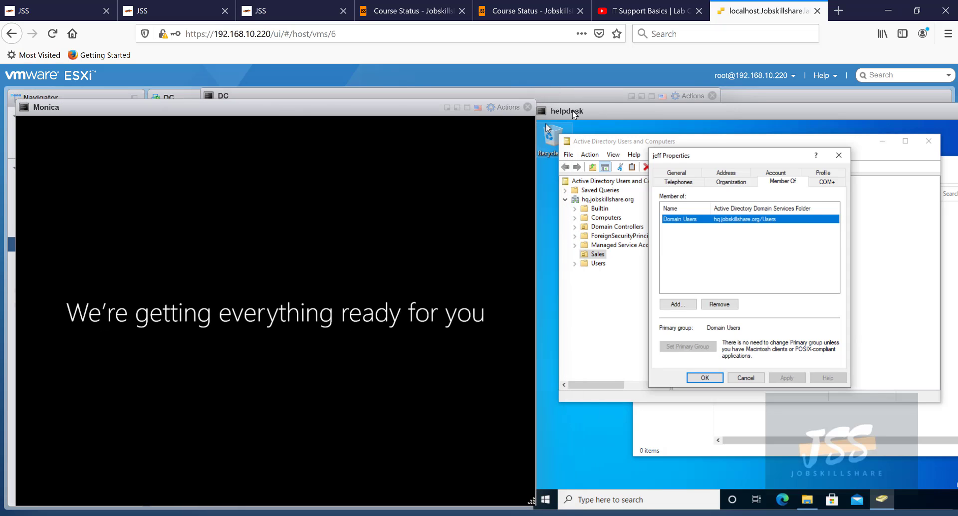
{"action": "mouse_move", "coordinate": [572, 111]}
{"action": "left_mouse_down"}
{"action": "mouse_move", "coordinate": [586, 112]}
{"action": "mouse_move", "coordinate": [585, 101]}
{"action": "mouse_move", "coordinate": [572, 113]}
{"action": "left_mouse_up"}
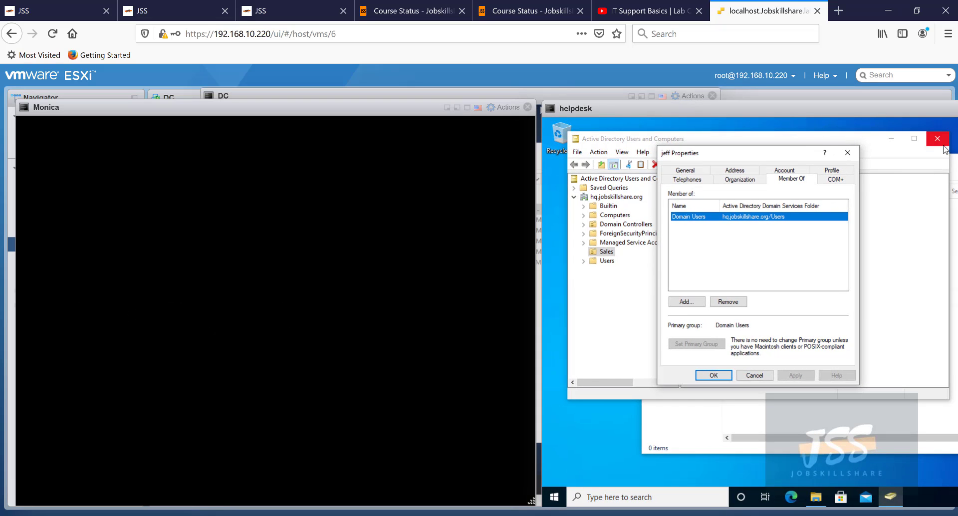
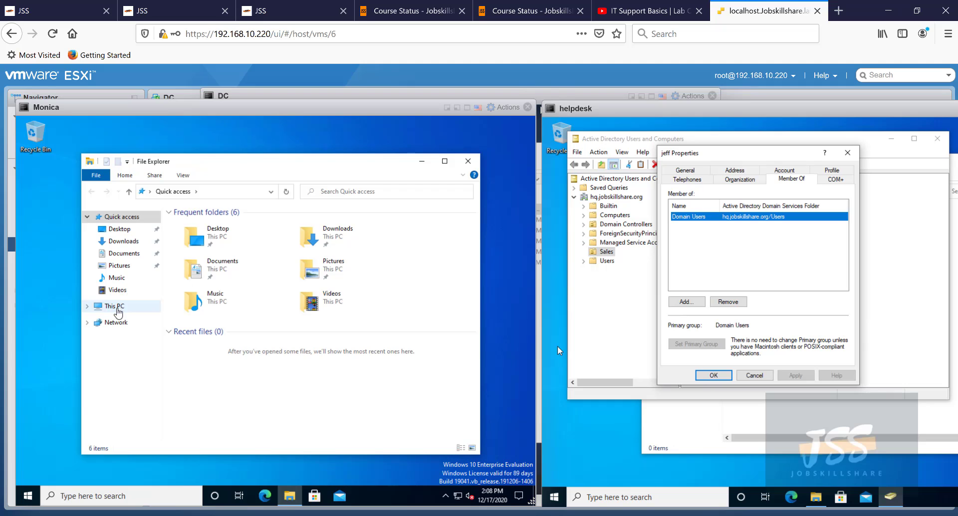
- On the client, browse This PC > C: > Users and look through the profile folders
{"action": "left_click", "coordinate": [116, 307]}
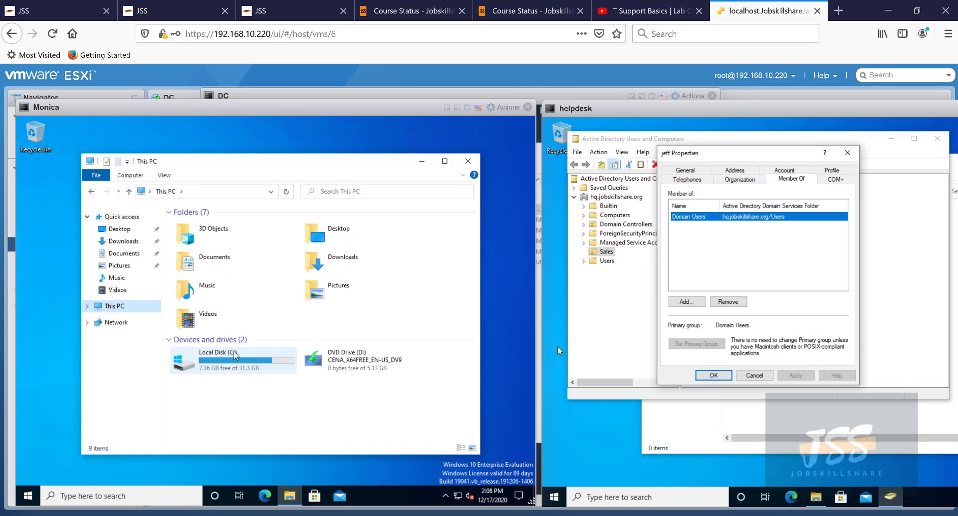
{"action": "left_click", "coordinate": [234, 355]}
{"action": "double_click", "coordinate": [235, 355]}
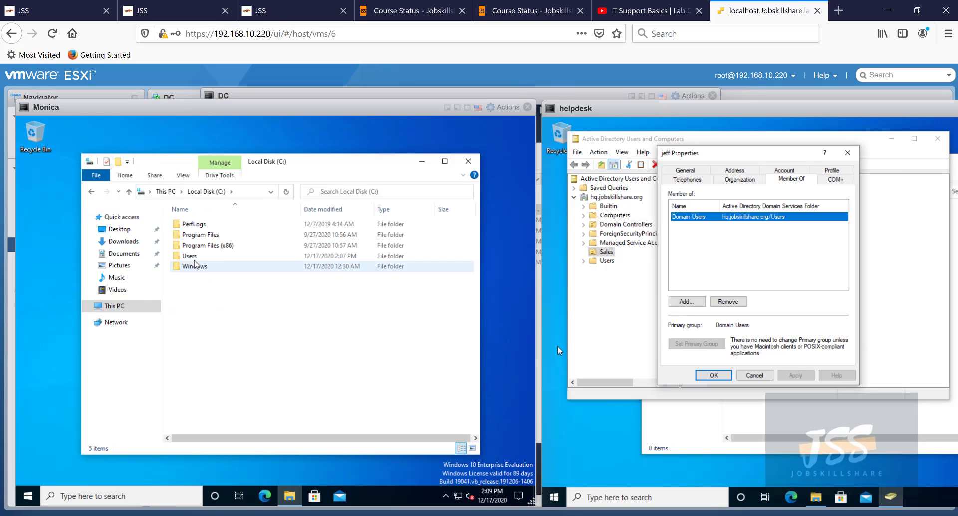
{"action": "double_click", "coordinate": [190, 256]}
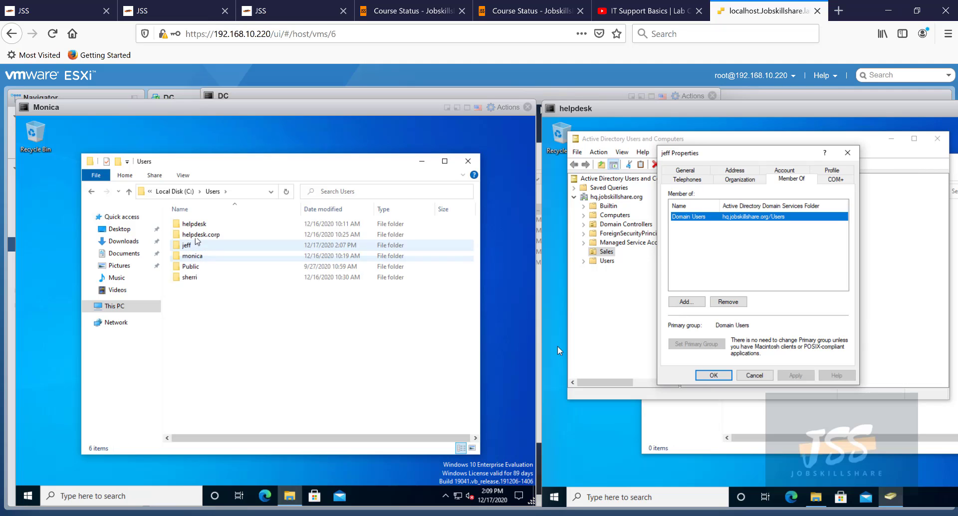
{"action": "left_click", "coordinate": [196, 256]}
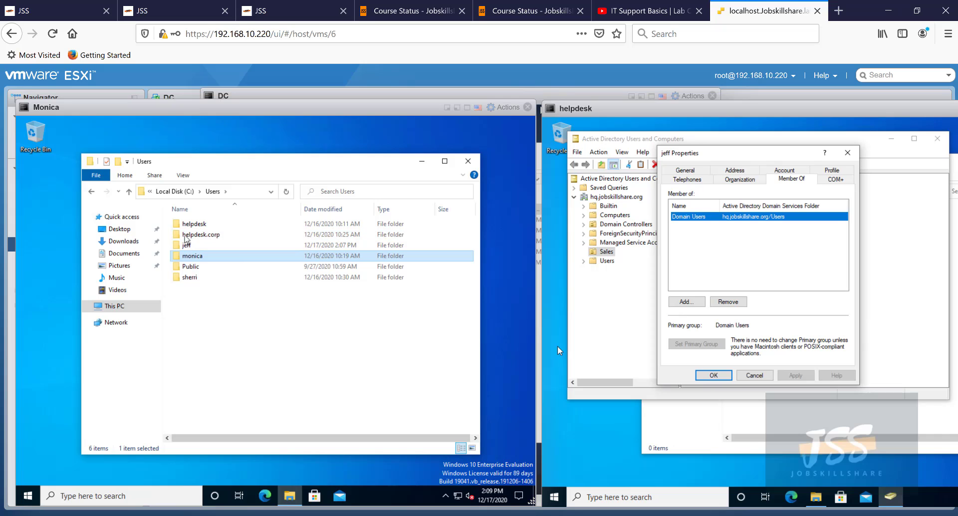
{"action": "left_click", "coordinate": [197, 234]}
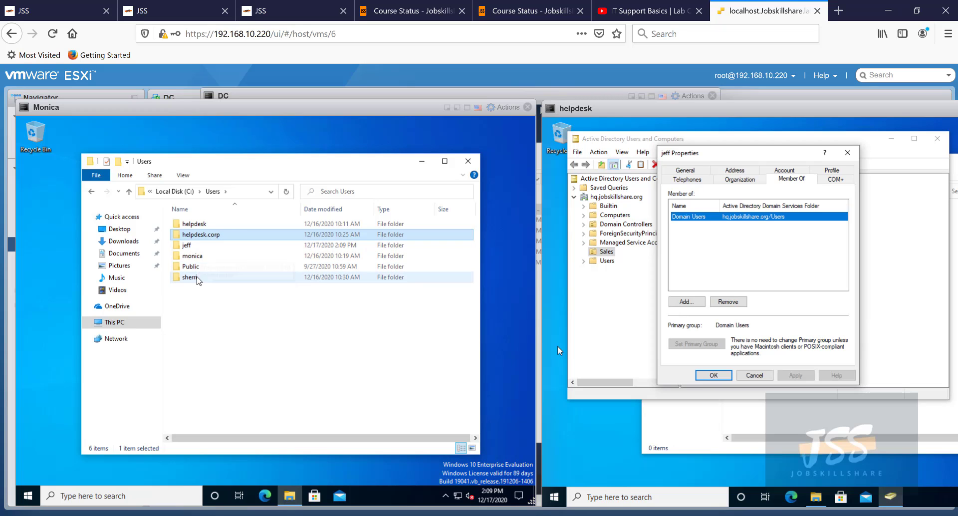
{"action": "left_click", "coordinate": [195, 225]}
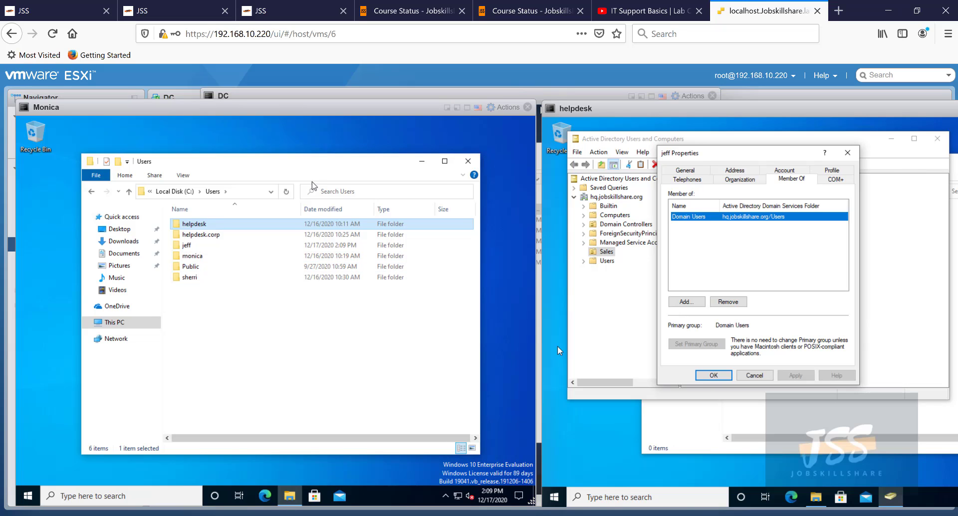
- Go to \\dc\group from the address bar, showing its two folders, and bring the DC console forward
{"action": "left_click", "coordinate": [239, 192]}
{"action": "type", "text": "\\\\dc\\gr"}
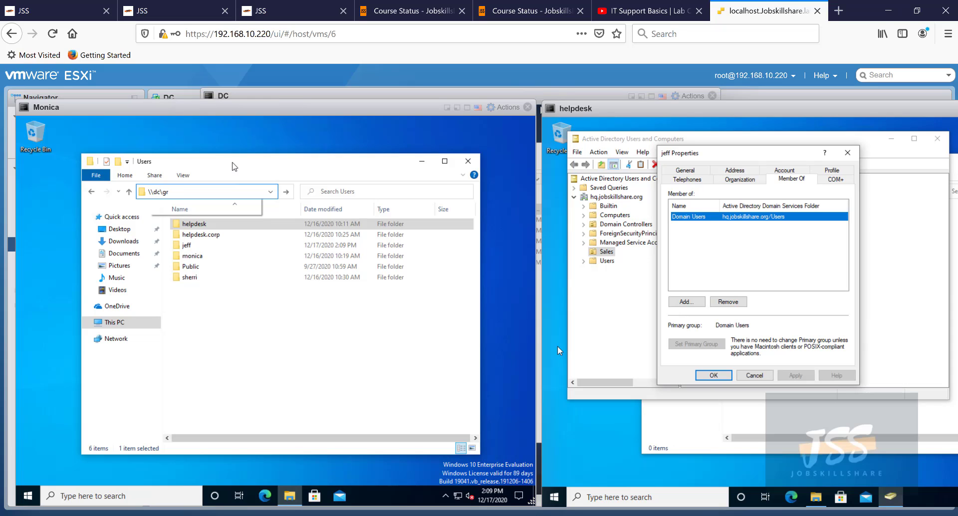
{"action": "left_click", "coordinate": [196, 201]}
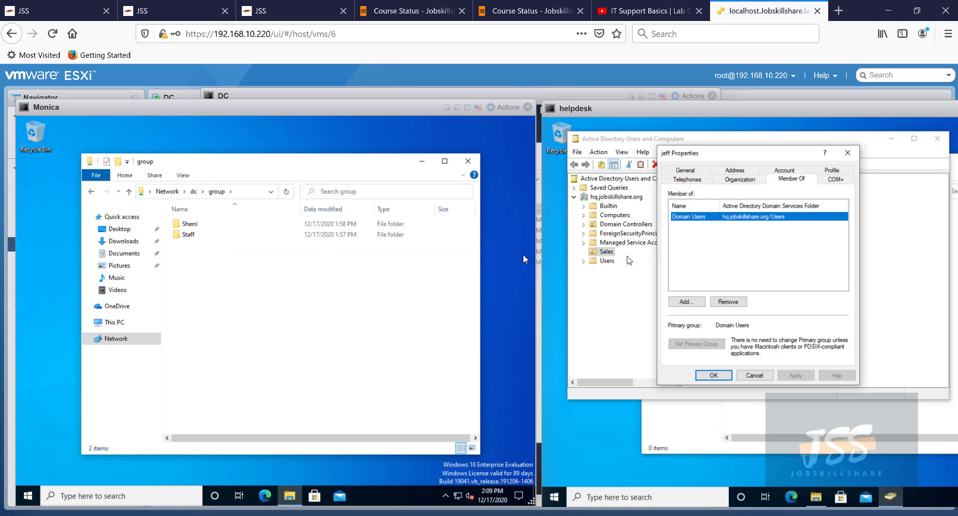
{"action": "left_click_drag", "start_coordinate": [394, 107], "coordinate": [468, 104]}
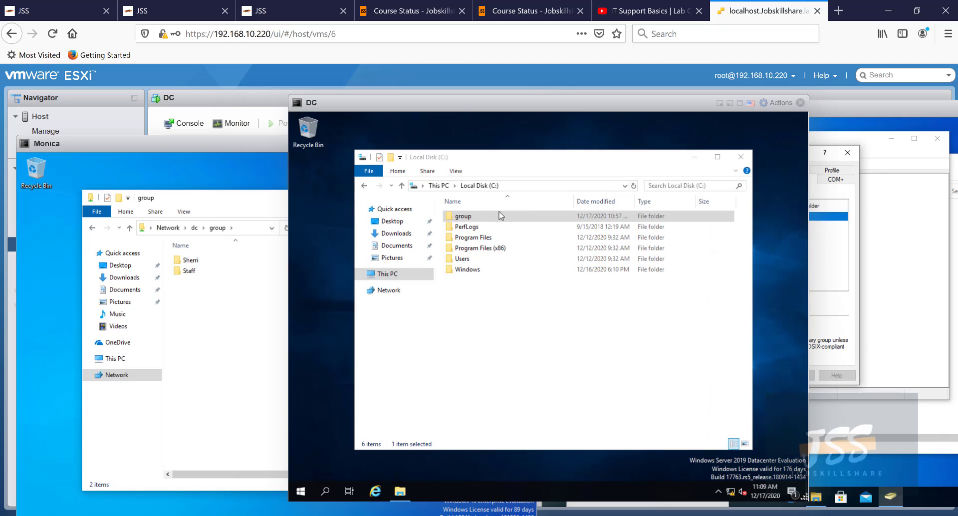
- On the DC, open the group folder's Advanced Sharing permissions
{"action": "right_click", "coordinate": [463, 217]}
{"action": "left_click", "coordinate": [509, 388]}
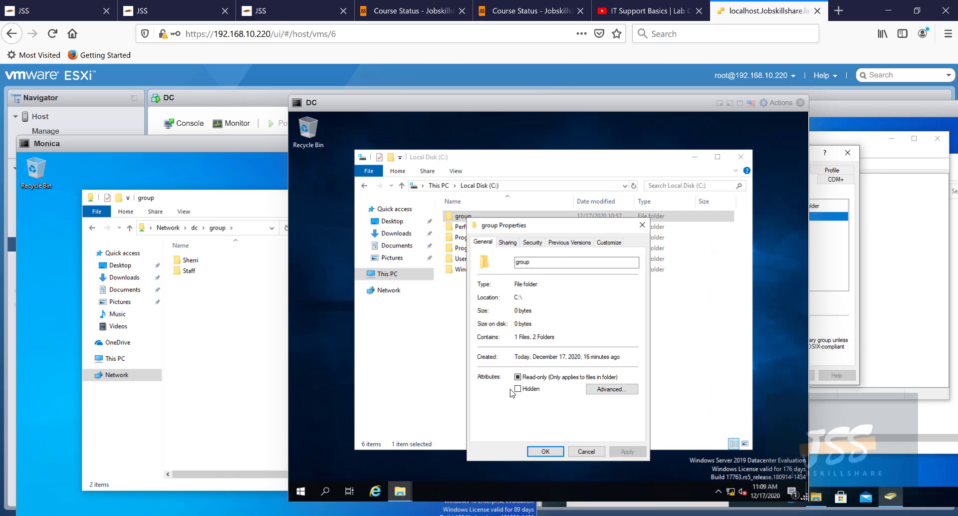
{"action": "left_click", "coordinate": [509, 241]}
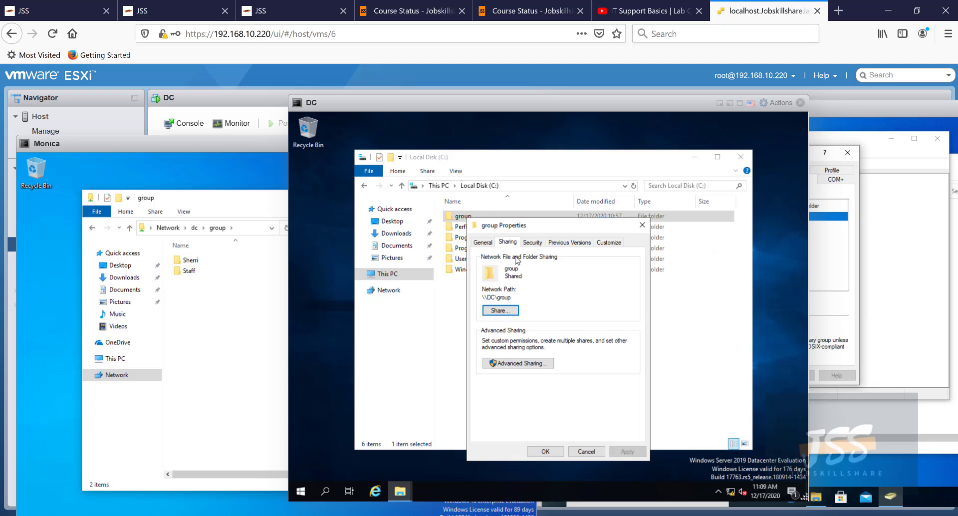
{"action": "left_click", "coordinate": [519, 361]}
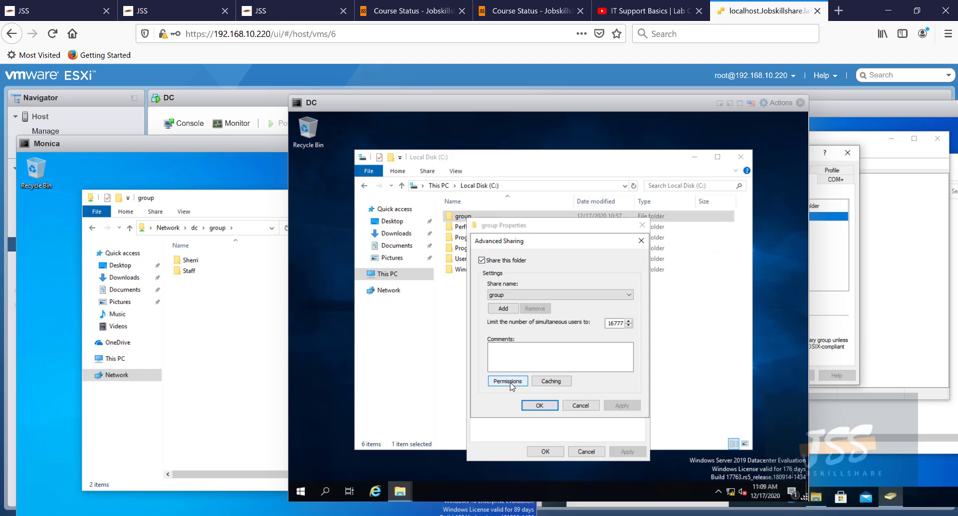
{"action": "left_click", "coordinate": [510, 381]}
- Review share permissions for Domain Users (Read) and the user entry, then close both sharing dialogs
{"action": "left_click", "coordinate": [521, 299]}
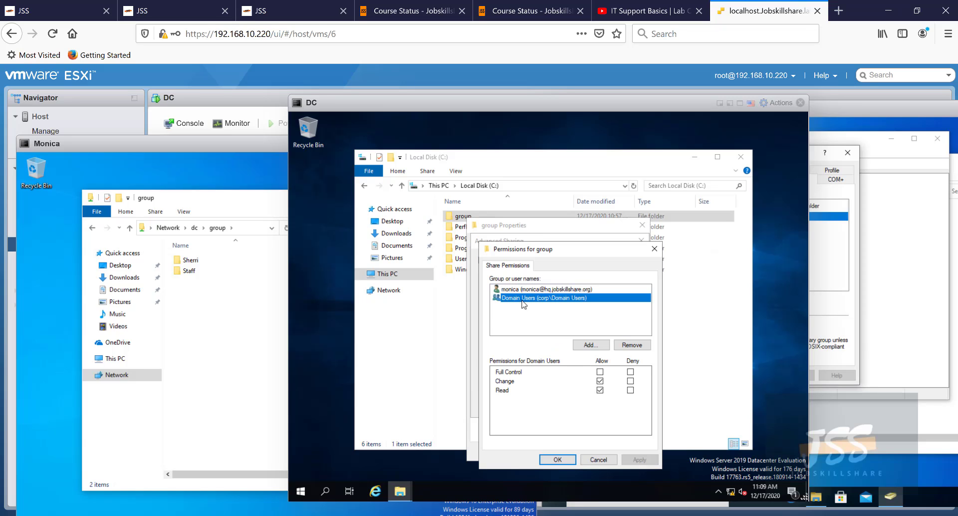
{"action": "left_click", "coordinate": [600, 390]}
{"action": "left_click", "coordinate": [512, 289]}
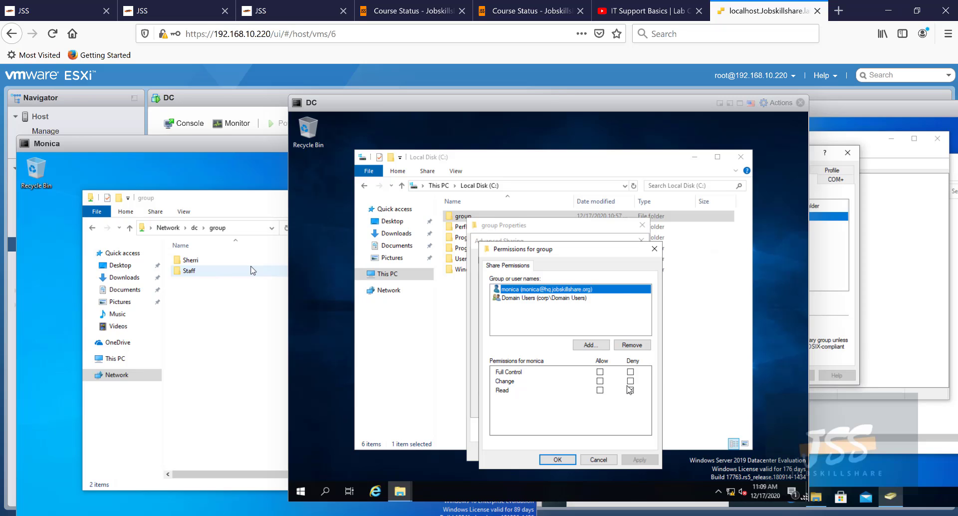
{"action": "left_click", "coordinate": [654, 249]}
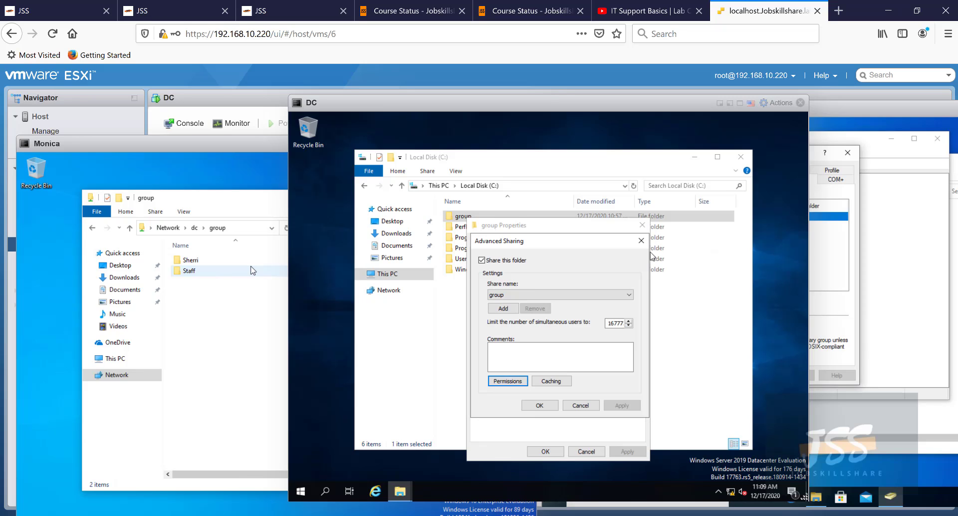
{"action": "left_click", "coordinate": [641, 240]}
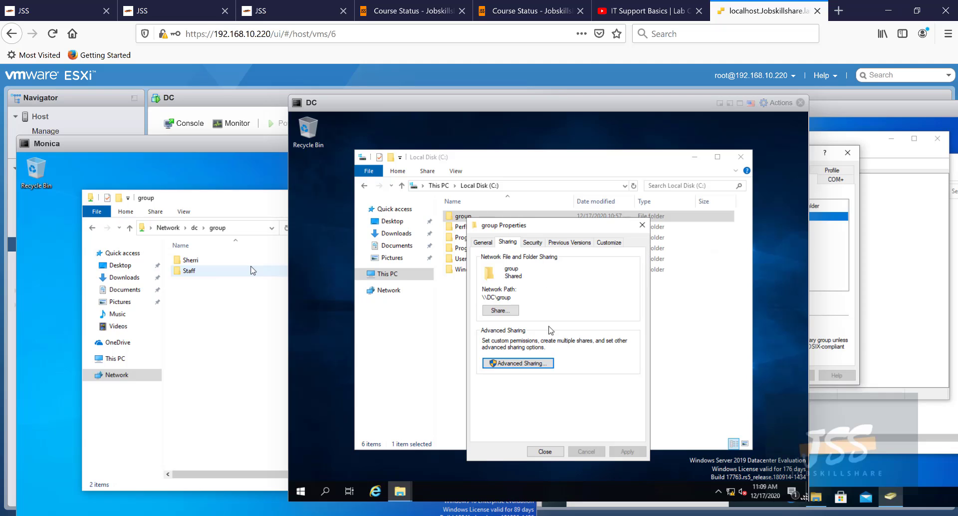
- Inspect the group folder's Security tab permissions in the Edit dialog
{"action": "left_click", "coordinate": [534, 243]}
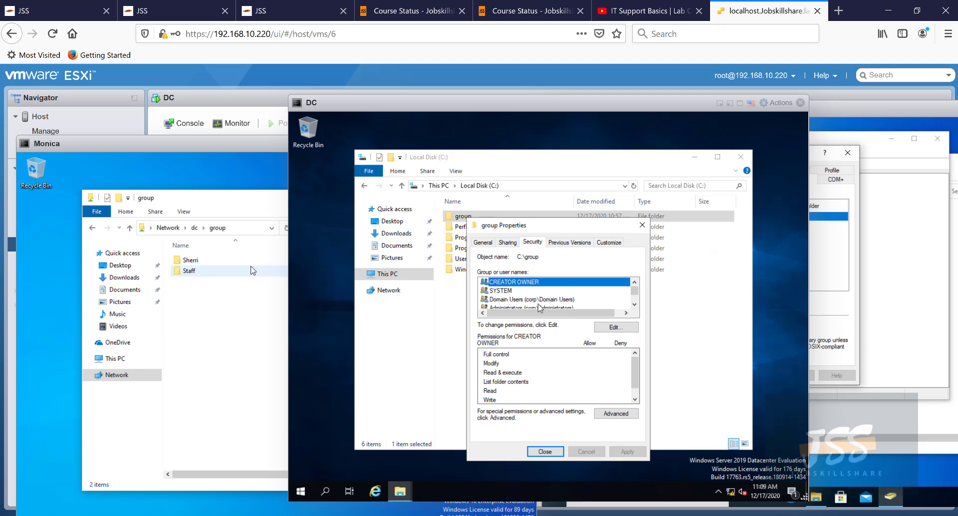
{"action": "left_click", "coordinate": [617, 327]}
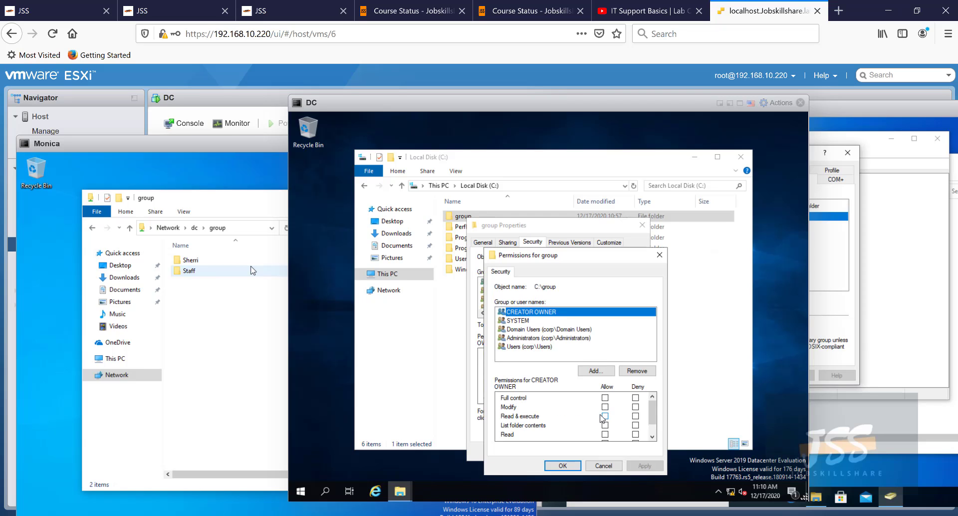
{"action": "scroll", "coordinate": [593, 428], "scroll_direction": "down", "scroll_amount": 1}
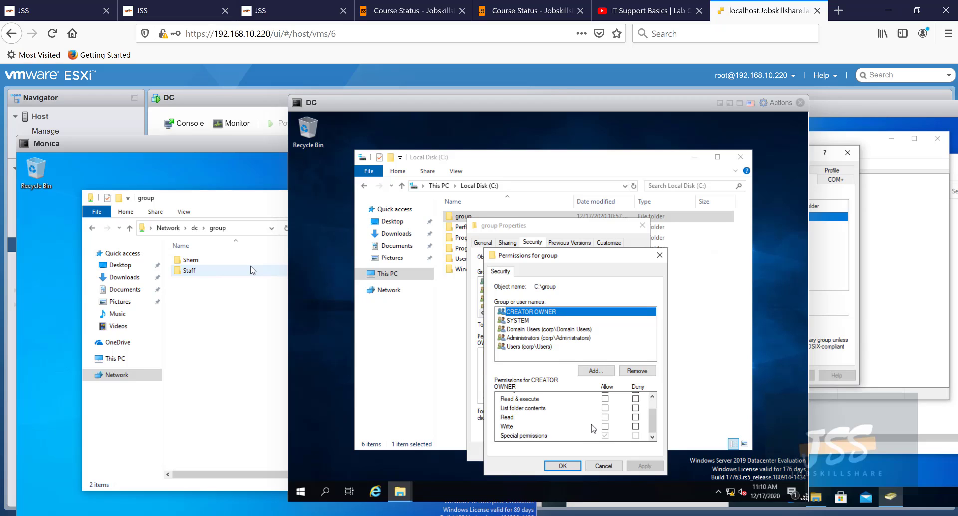
{"action": "scroll", "coordinate": [593, 428], "scroll_direction": "up", "scroll_amount": 1}
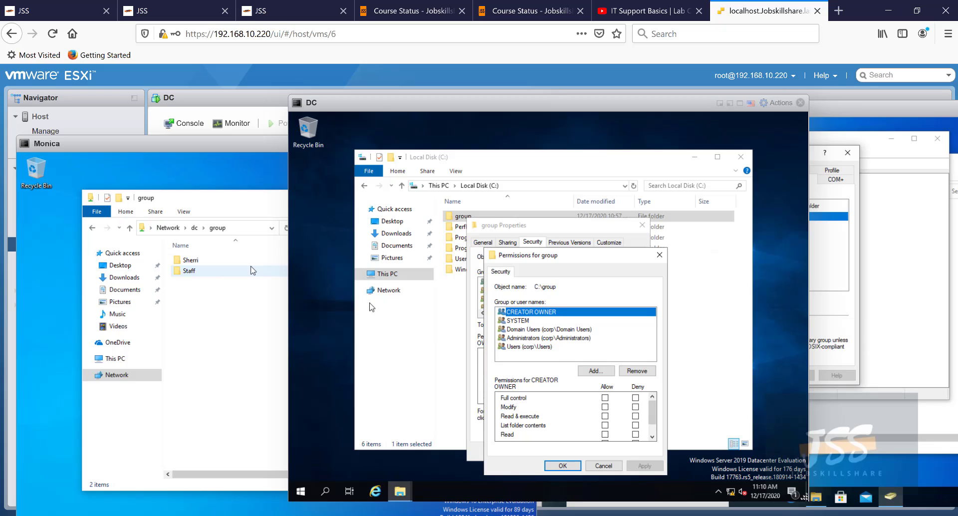
- Reposition the client console window, then return to the DC console
{"action": "left_click", "coordinate": [243, 272]}
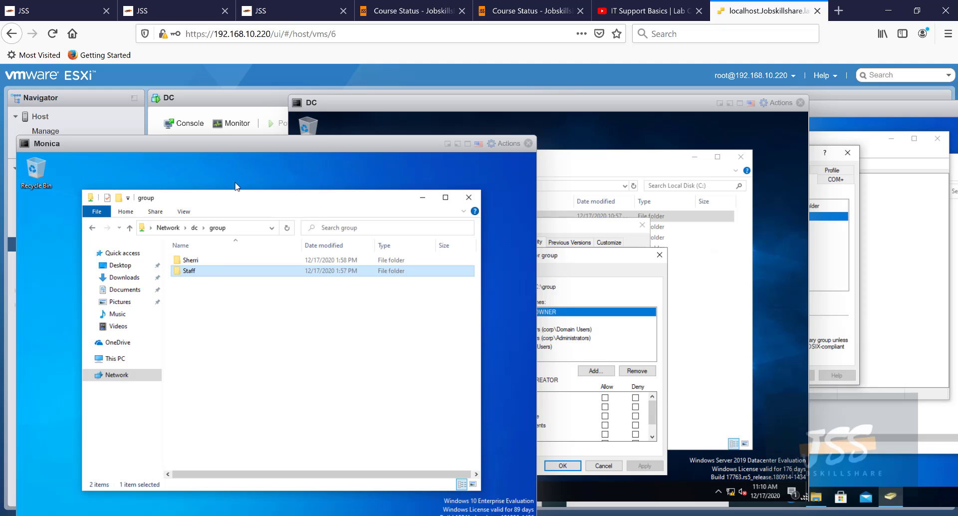
{"action": "left_click_drag", "start_coordinate": [256, 151], "coordinate": [258, 128]}
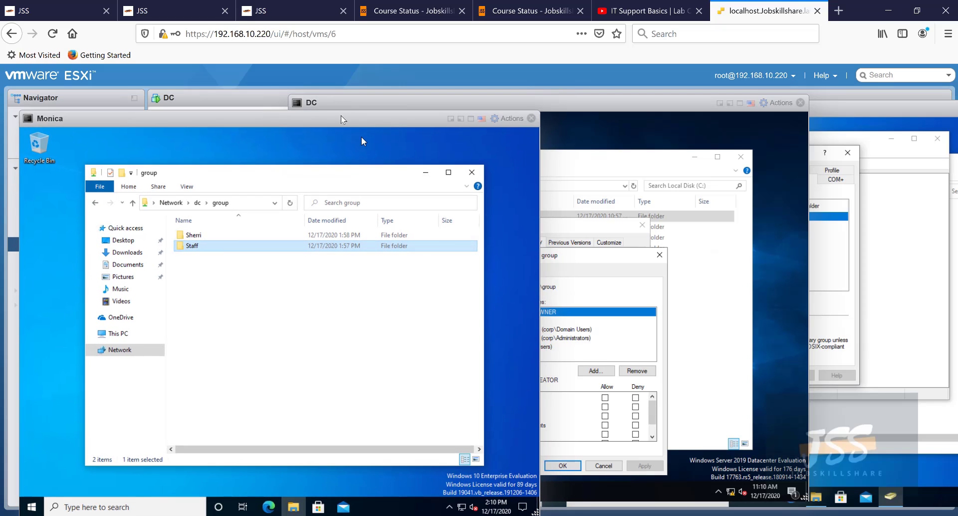
{"action": "left_click_drag", "start_coordinate": [340, 116], "coordinate": [362, 152]}
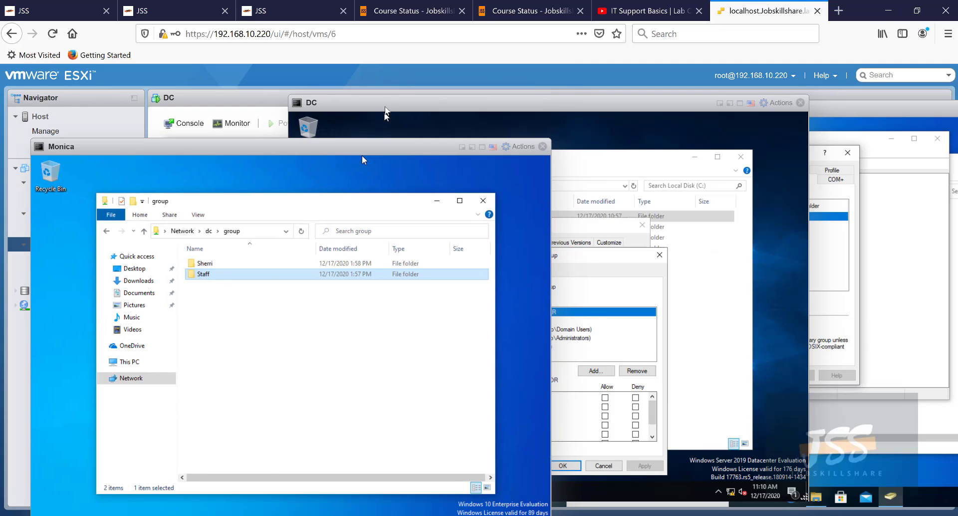
{"action": "left_click", "coordinate": [453, 123]}
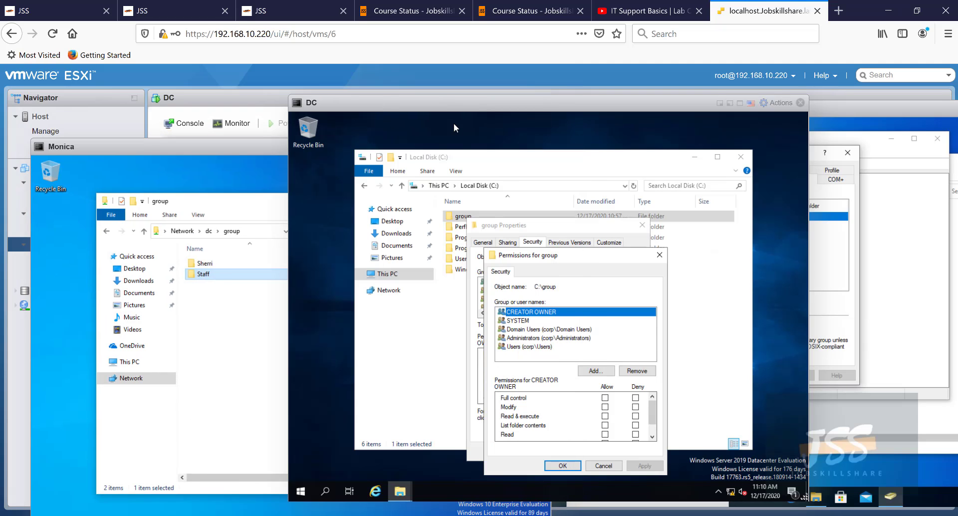
- Close the Permissions, group Properties and C drive windows on the DC without changes
{"action": "left_click", "coordinate": [658, 254]}
{"action": "left_click", "coordinate": [639, 230]}
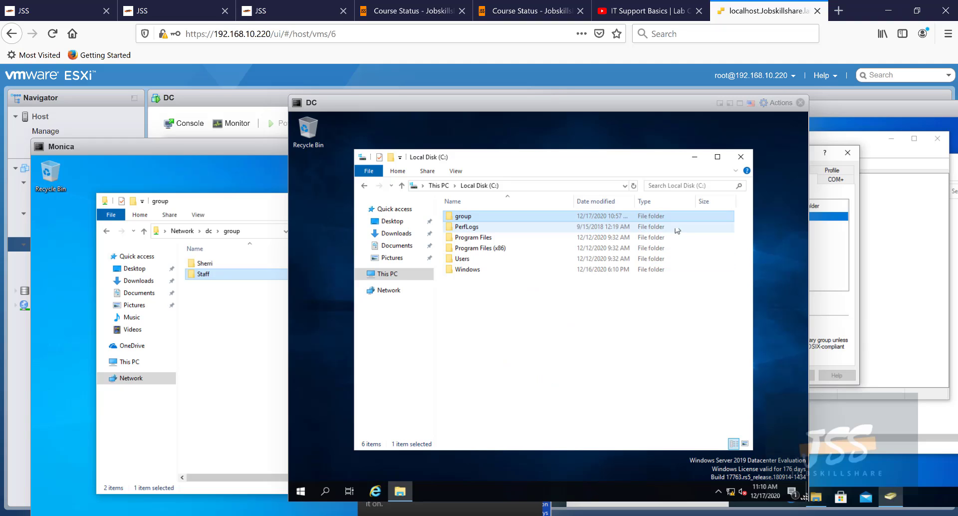
{"action": "left_click", "coordinate": [746, 157]}
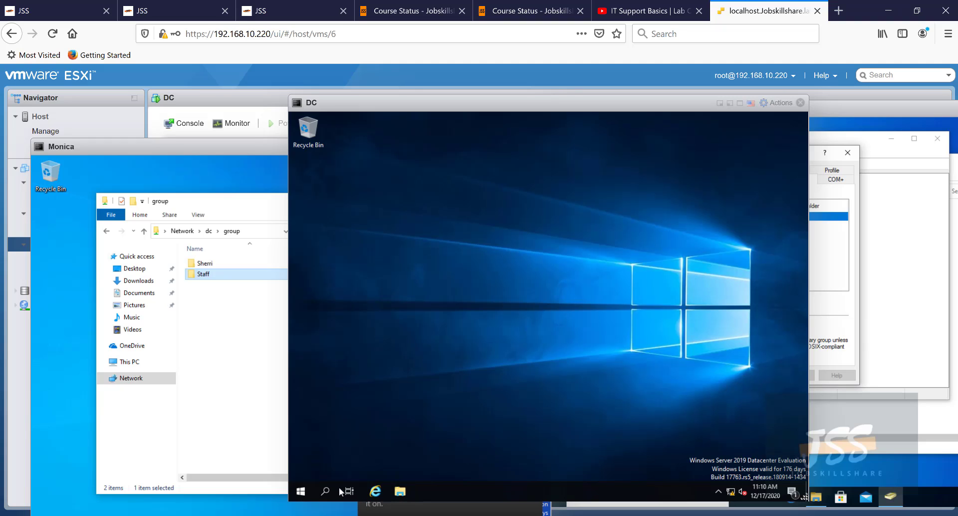
{"action": "left_click", "coordinate": [274, 512]}
{"action": "left_click", "coordinate": [573, 401]}
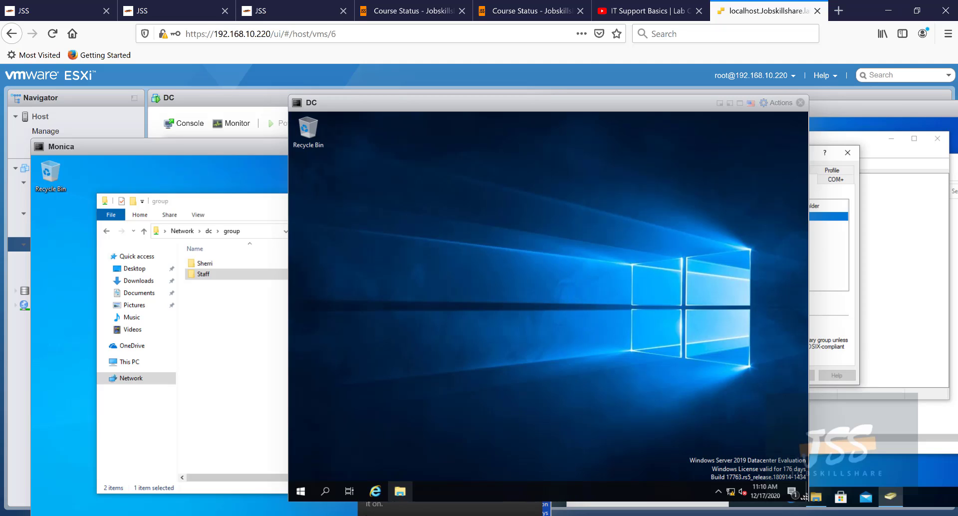
- Launch Server Manager on the DC, dismiss the Admin Center prompt and view Local Server
{"action": "left_click", "coordinate": [301, 493]}
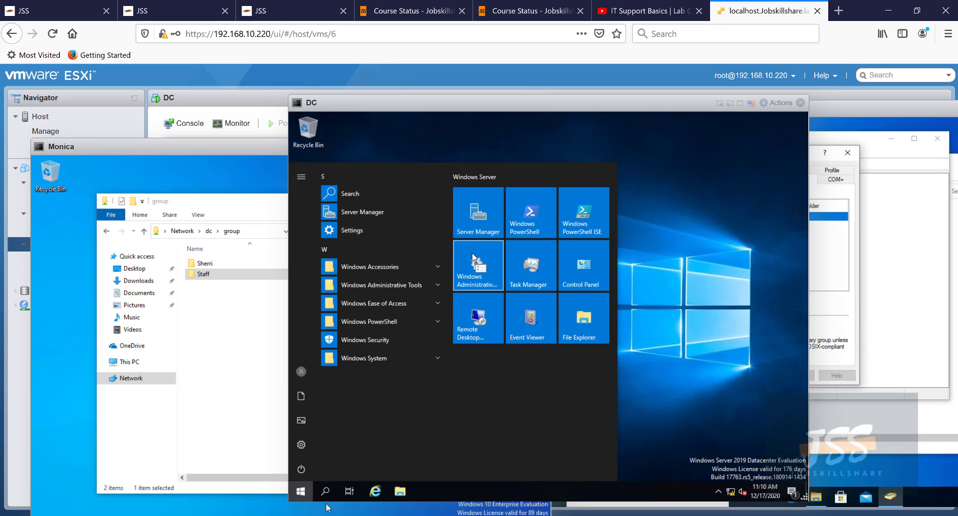
{"action": "left_click", "coordinate": [472, 224]}
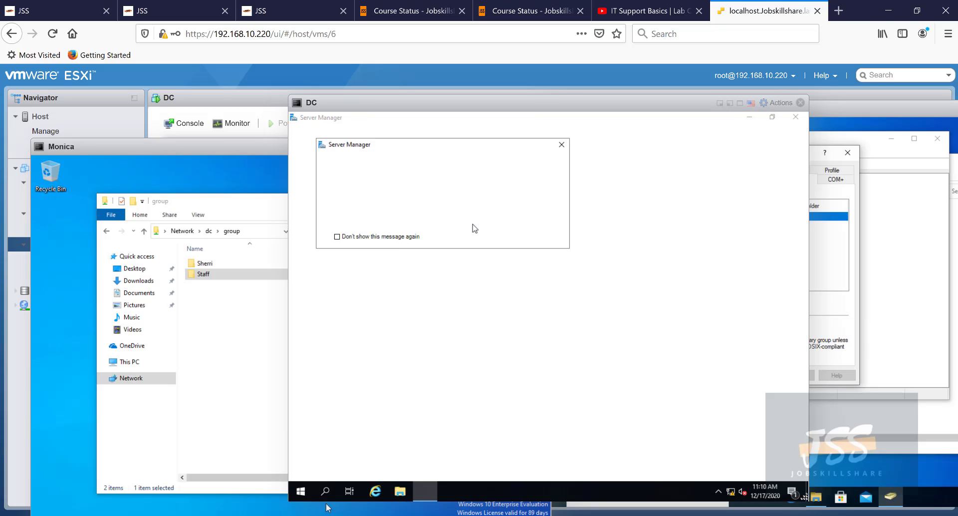
{"action": "left_click", "coordinate": [561, 144]}
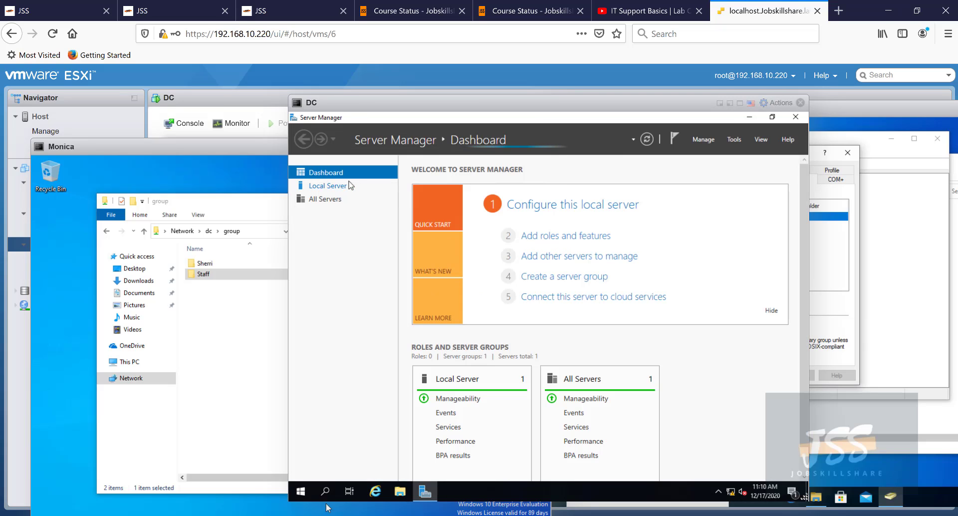
{"action": "left_click", "coordinate": [339, 187]}
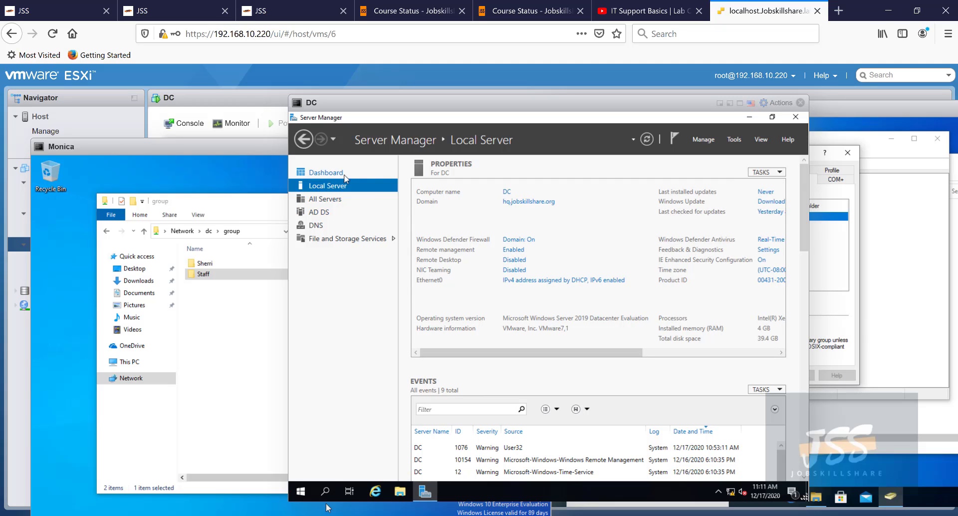
- Go to File and Storage Services and list the DC's shares, including group at C:\group
{"action": "left_click", "coordinate": [327, 240]}
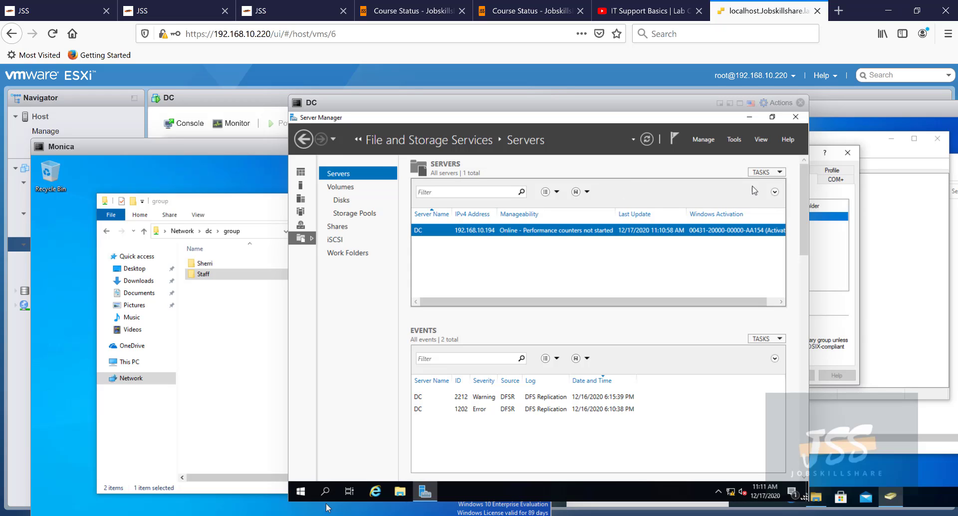
{"action": "left_click", "coordinate": [764, 173]}
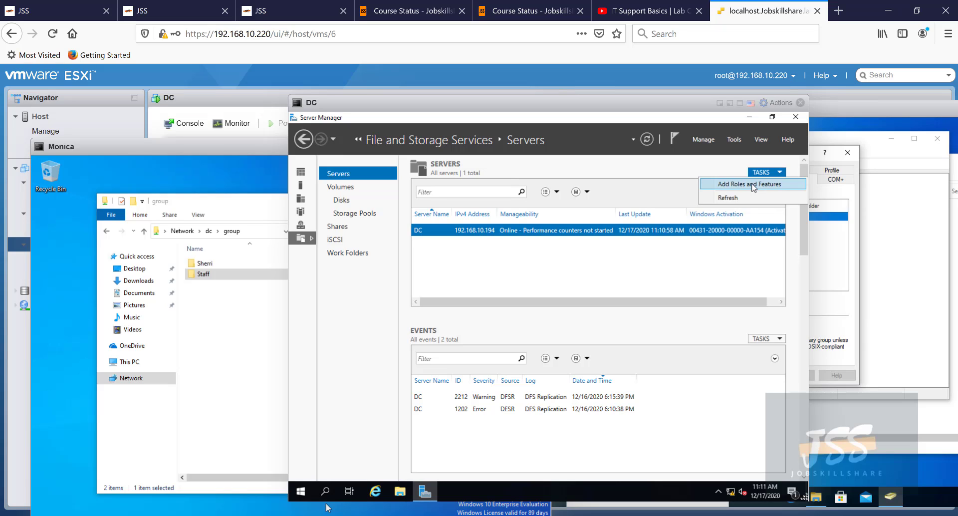
{"action": "left_click", "coordinate": [690, 184]}
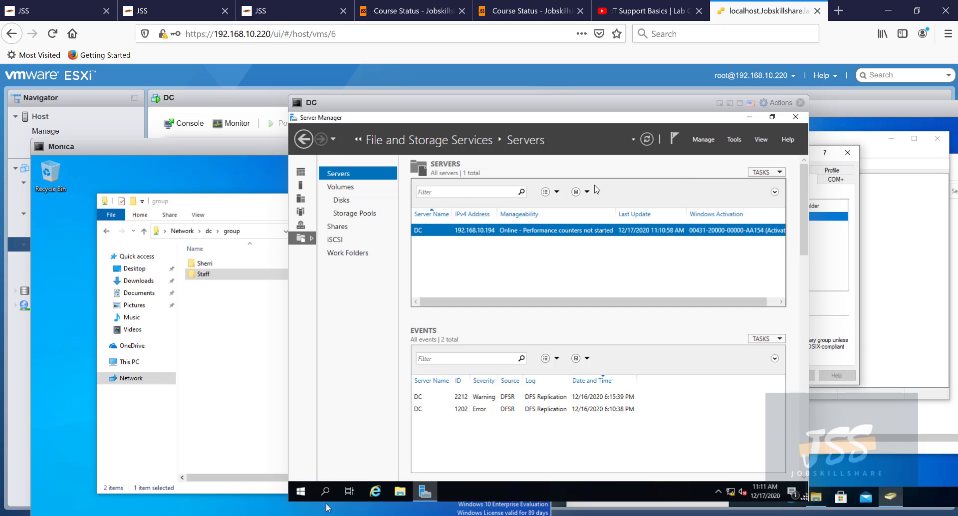
{"action": "left_click", "coordinate": [346, 225]}
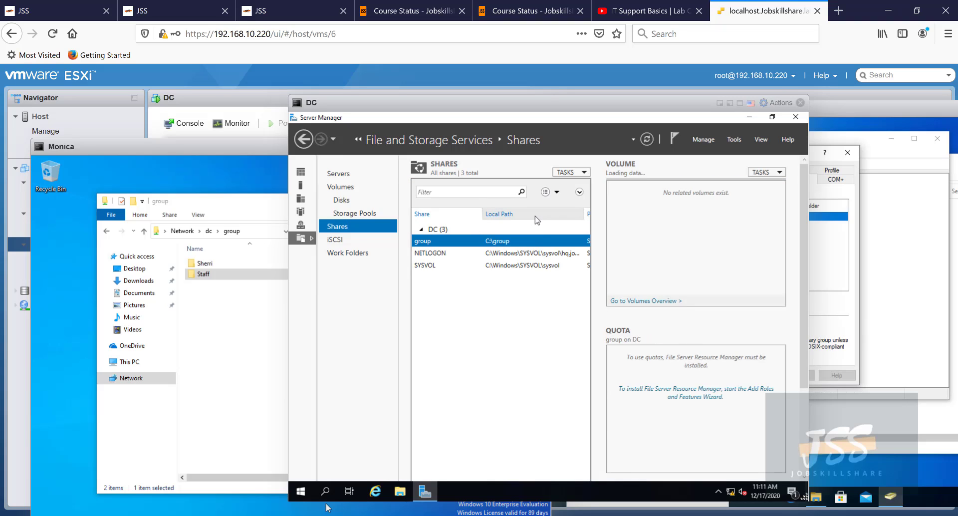
- Review the group share's General, Permissions and Settings pages (caching allowed, access-based enumeration off), then open the C volume's tasks
{"action": "right_click", "coordinate": [503, 246]}
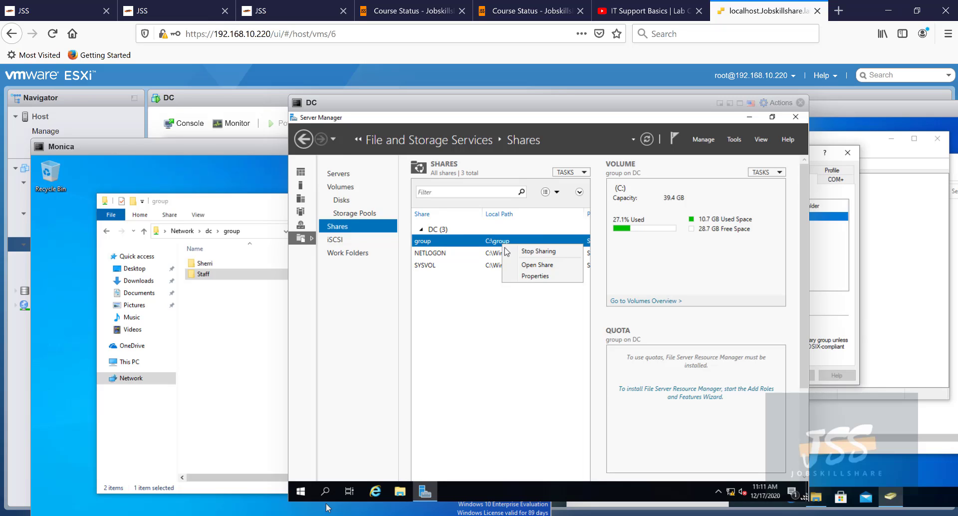
{"action": "left_click", "coordinate": [533, 276]}
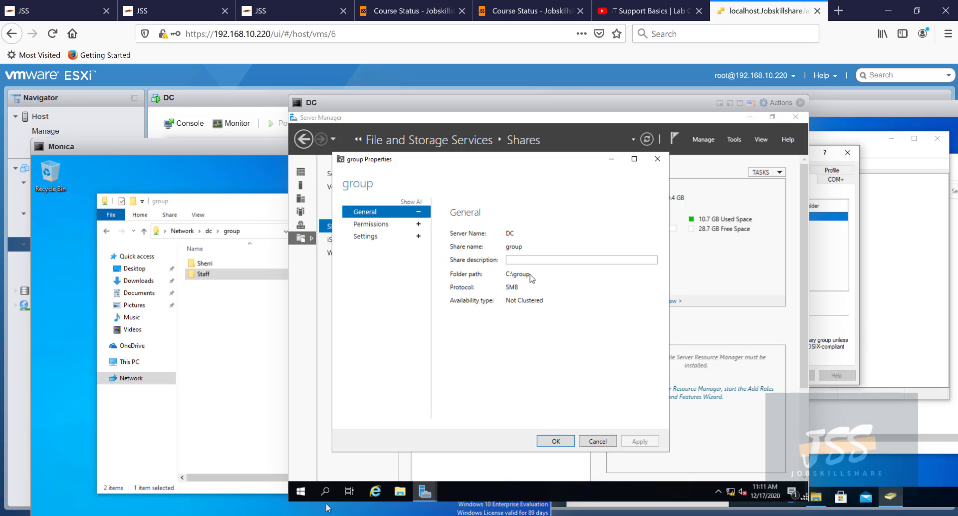
{"action": "left_click", "coordinate": [386, 224]}
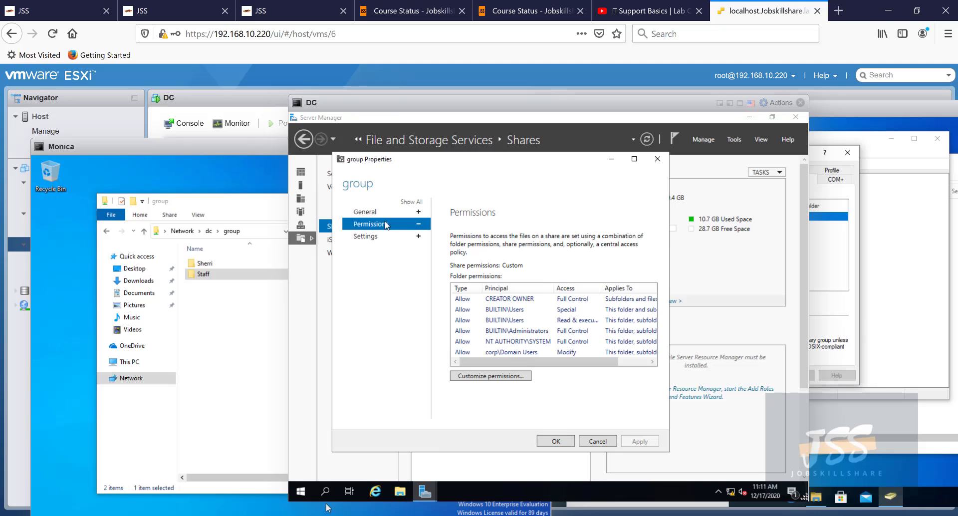
{"action": "left_click", "coordinate": [388, 213]}
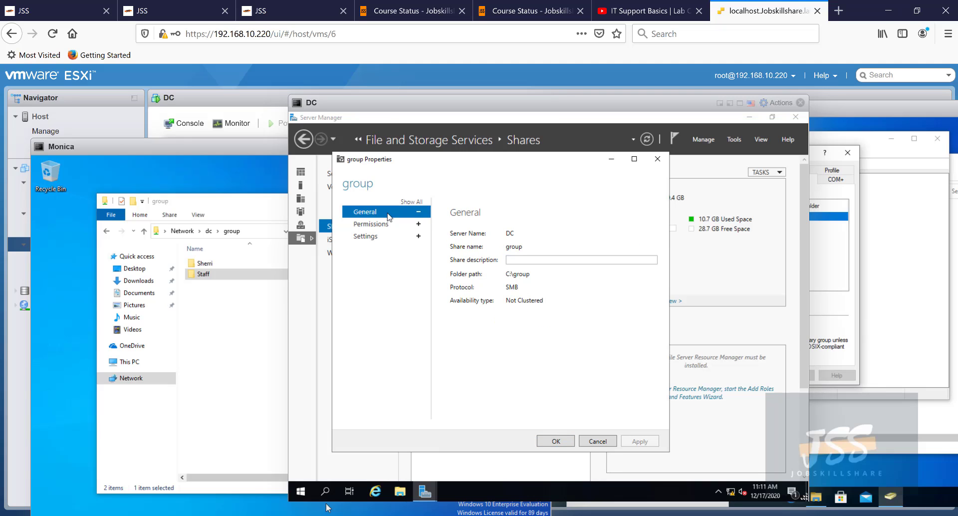
{"action": "left_click", "coordinate": [403, 239]}
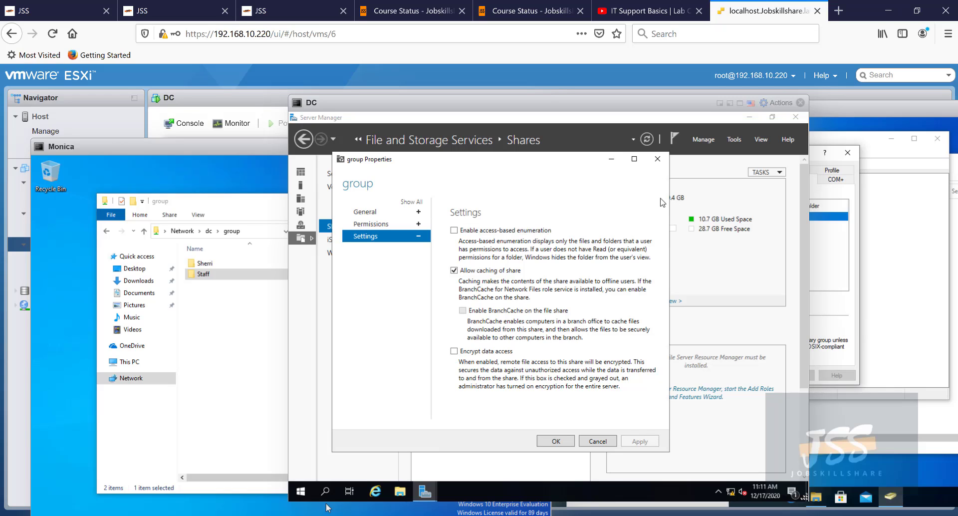
{"action": "left_click", "coordinate": [652, 160]}
{"action": "left_click", "coordinate": [768, 173]}
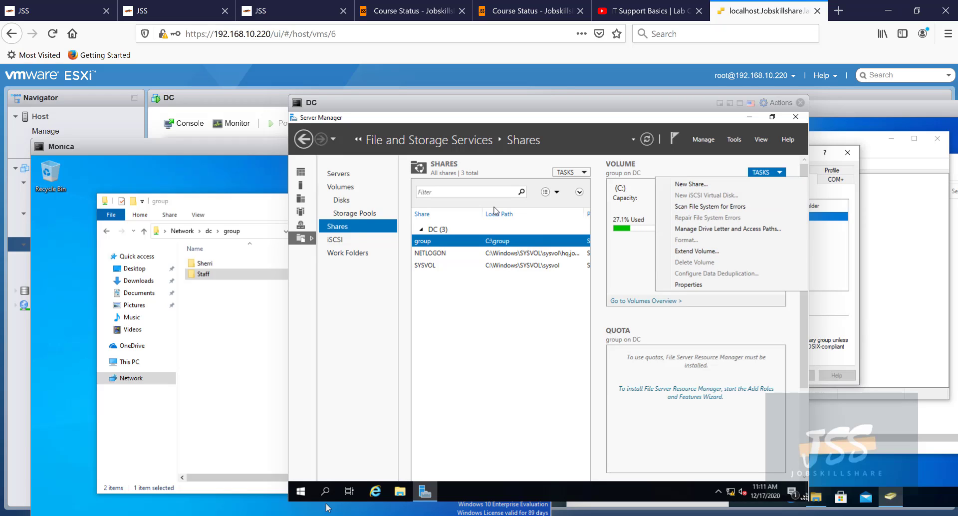
{"action": "left_click_drag", "start_coordinate": [502, 110], "coordinate": [520, 118]}
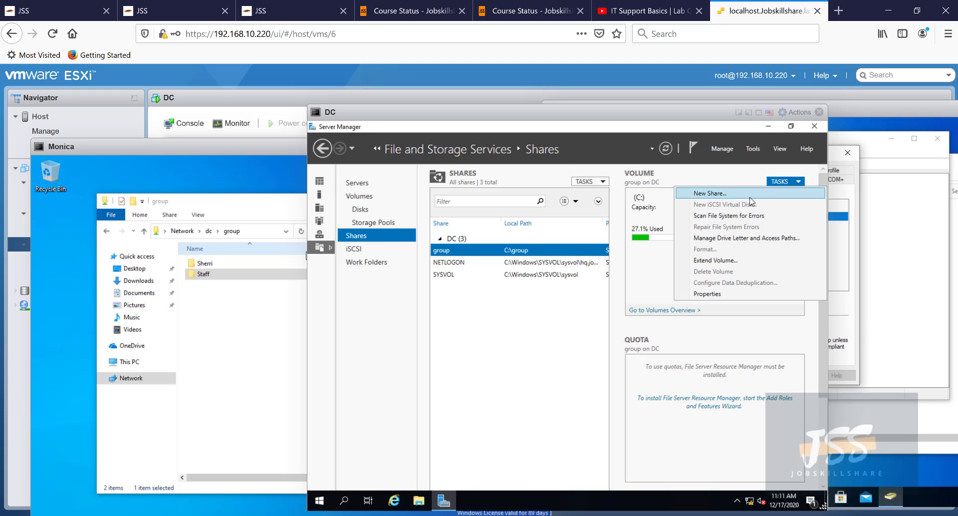
{"action": "left_click", "coordinate": [720, 194]}
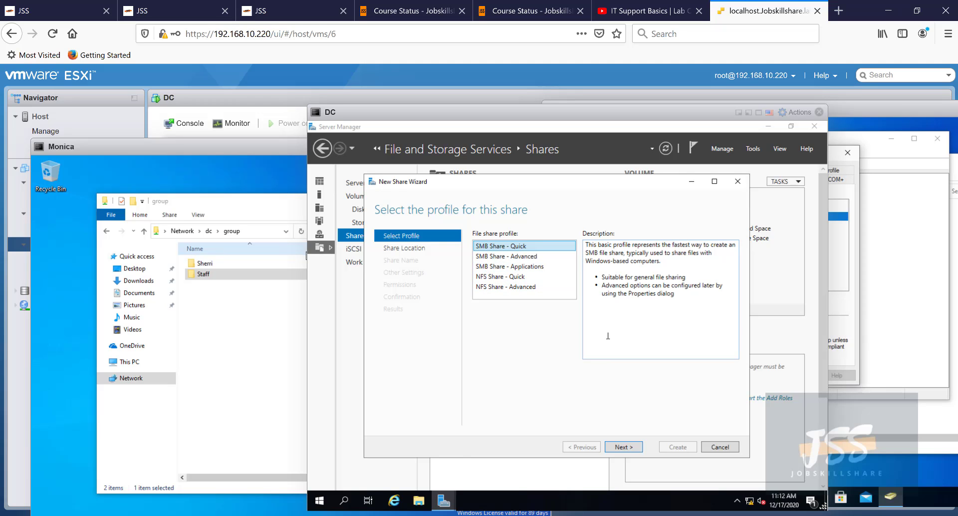
{"action": "left_click", "coordinate": [524, 258]}
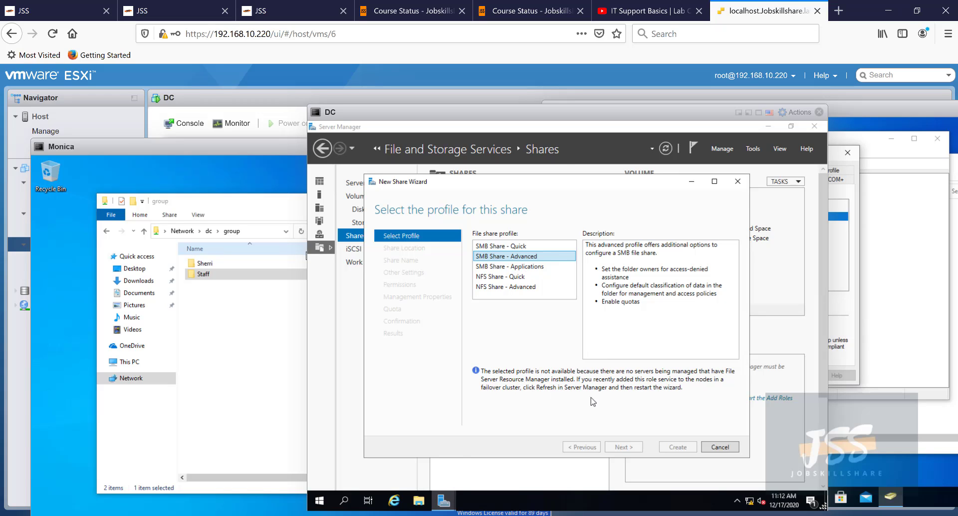
{"action": "left_click", "coordinate": [709, 445]}
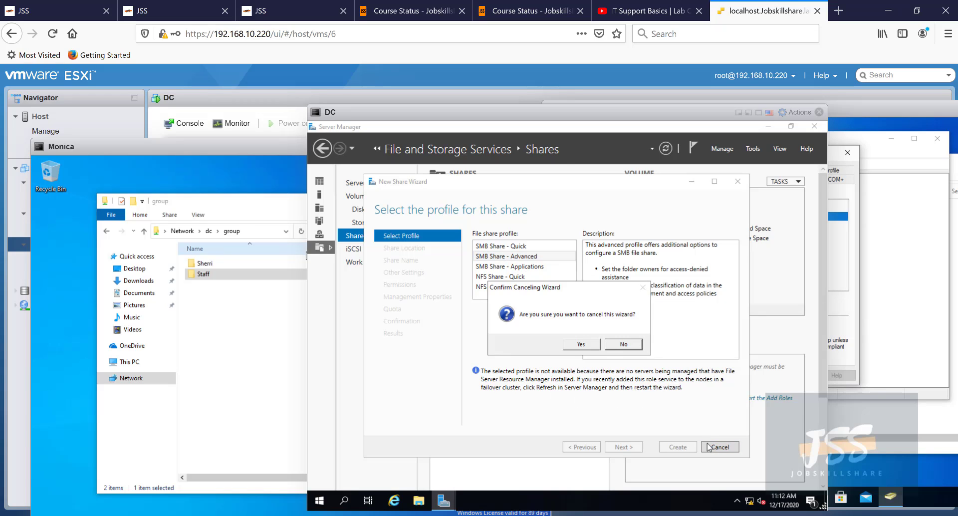
{"action": "left_click", "coordinate": [582, 344]}
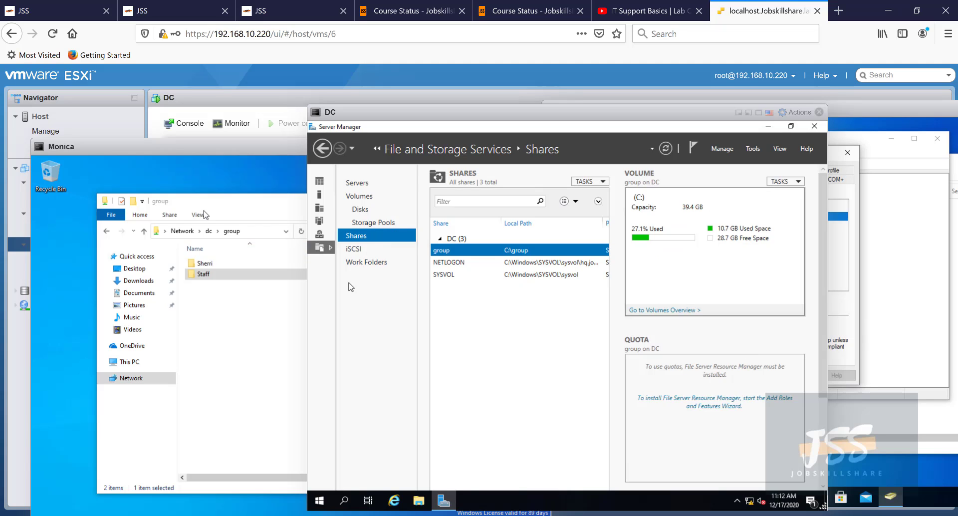
- On the Monica client, open the Sherri folder on \\dc\group and select its 0 KB Test document
{"action": "left_click", "coordinate": [279, 280]}
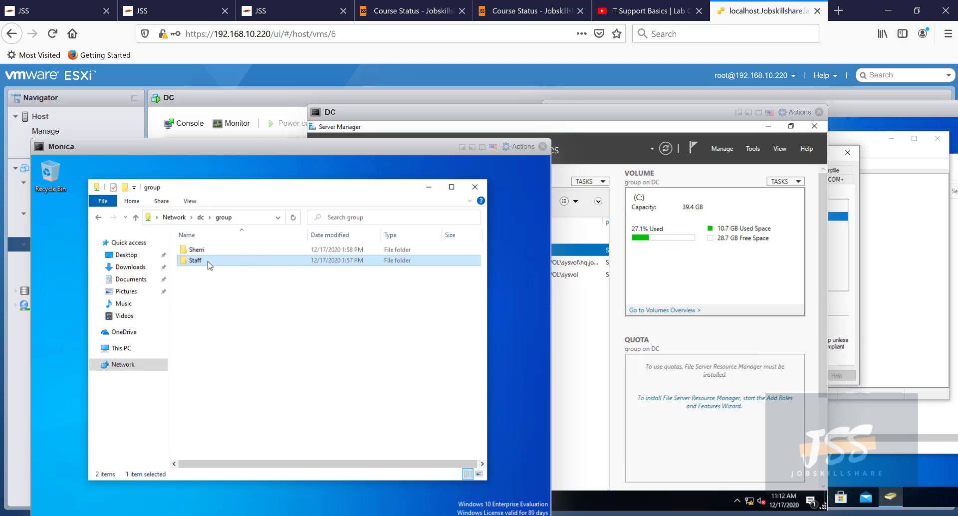
{"action": "double_click", "coordinate": [199, 252]}
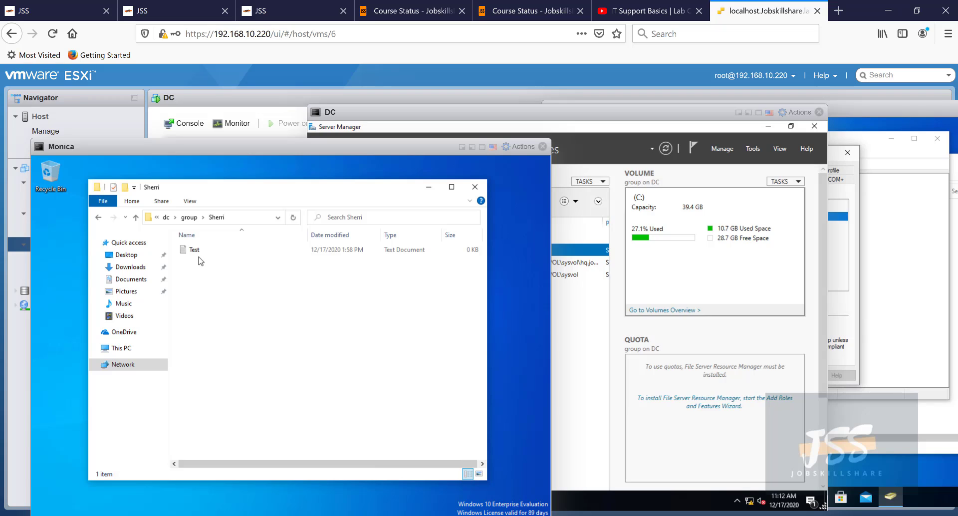
{"action": "left_click", "coordinate": [196, 251]}
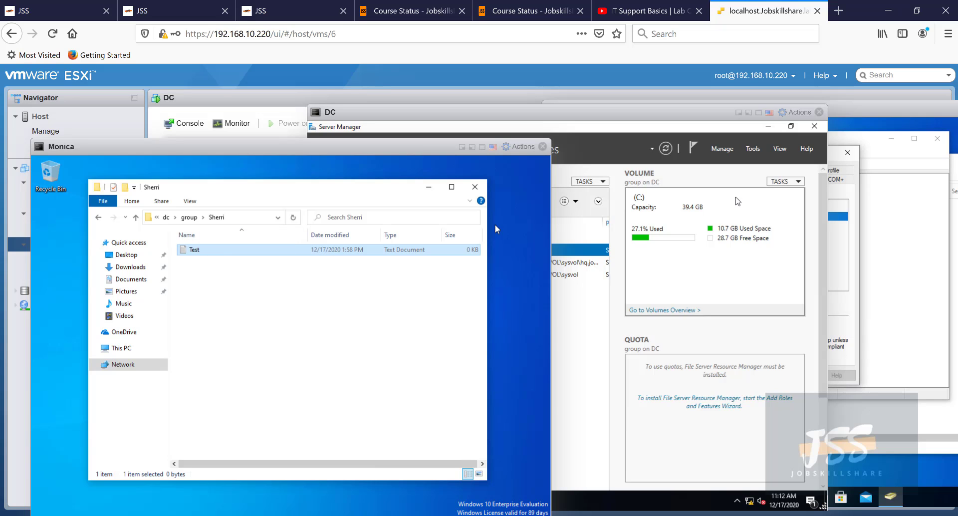
{"action": "left_click", "coordinate": [722, 148]}
- Start the Add Roles and Features wizard with role-based installation targeting the DC
{"action": "left_click", "coordinate": [743, 160]}
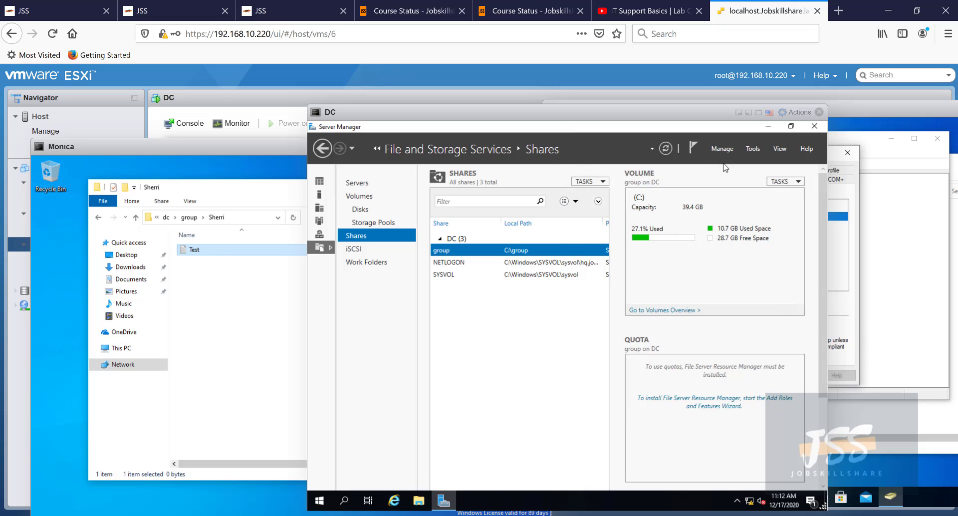
{"action": "left_click", "coordinate": [659, 462]}
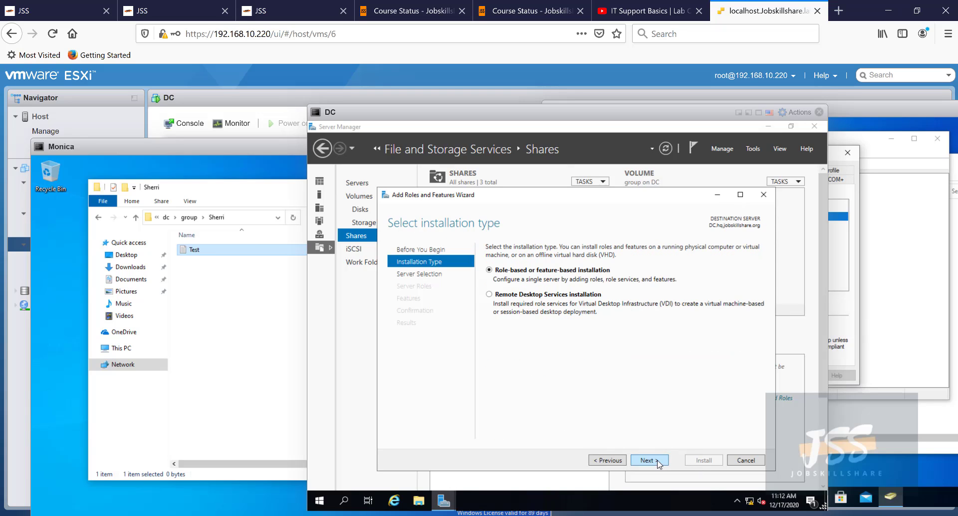
{"action": "left_click", "coordinate": [658, 462]}
{"action": "left_click", "coordinate": [658, 462]}
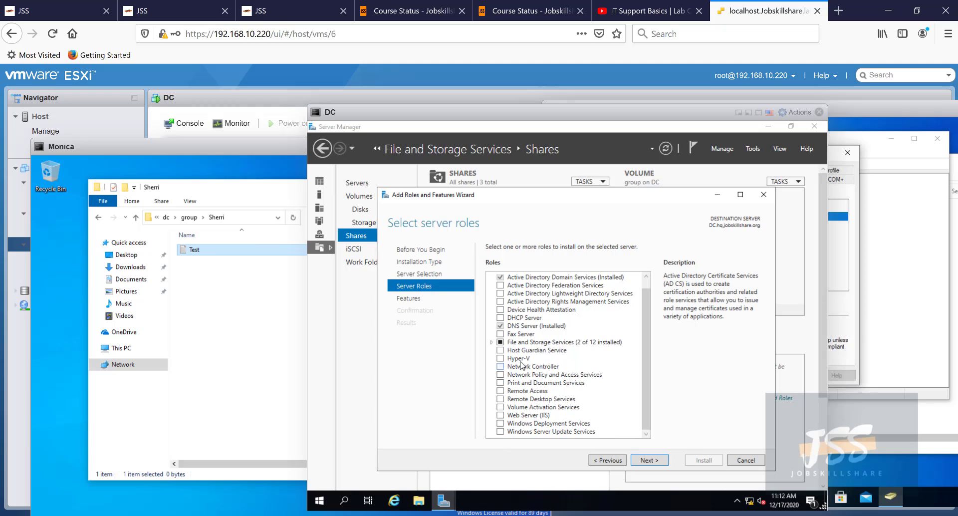
- Select File Server Resource Manager with its management tools and start the installation
{"action": "left_click", "coordinate": [491, 351]}
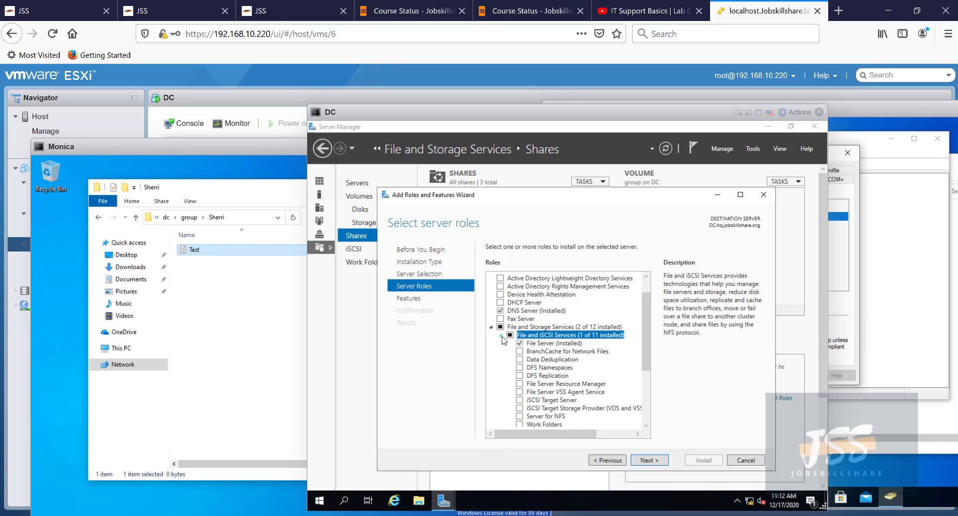
{"action": "left_click", "coordinate": [502, 335]}
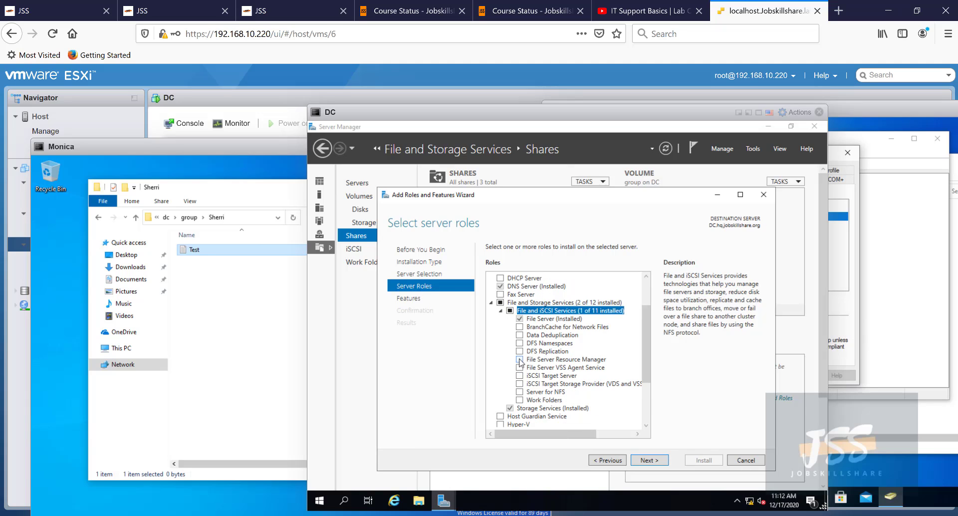
{"action": "left_click", "coordinate": [519, 360]}
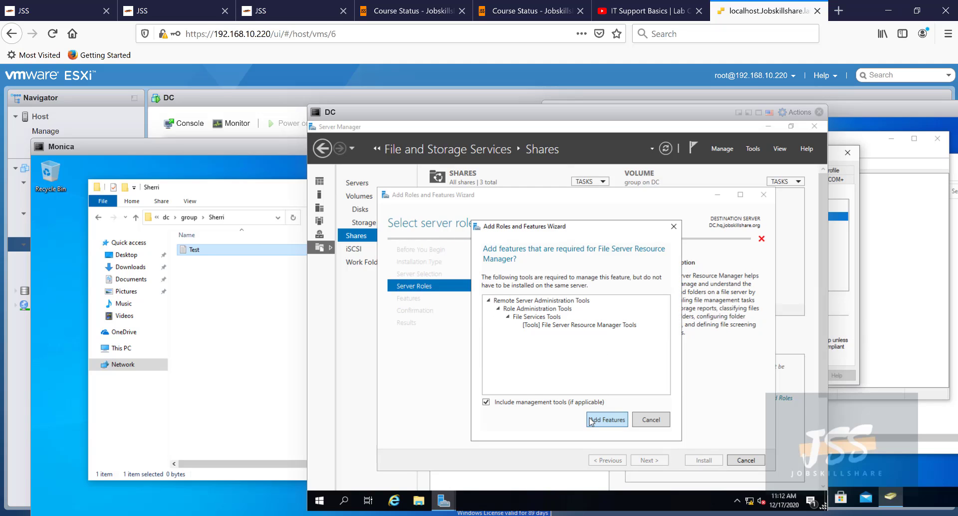
{"action": "left_click", "coordinate": [590, 420]}
{"action": "left_click", "coordinate": [650, 461]}
{"action": "left_click", "coordinate": [654, 462]}
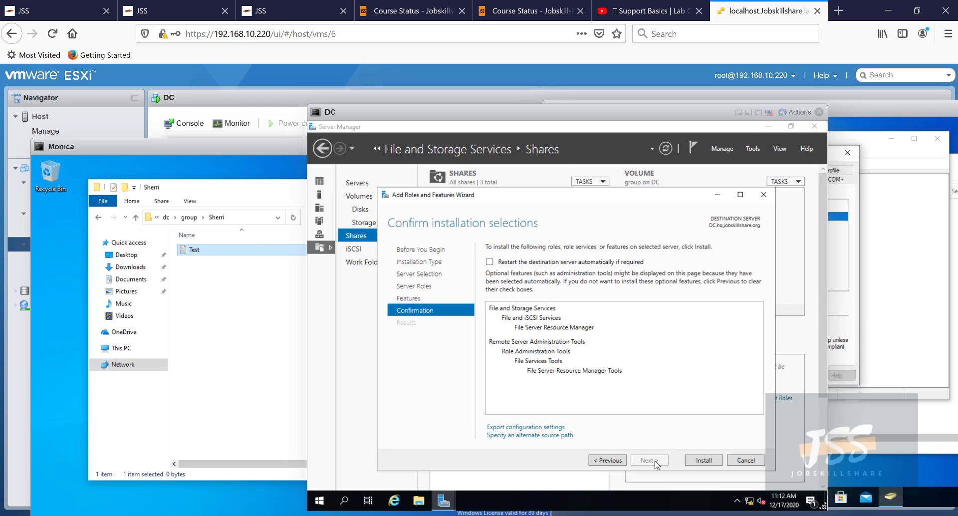
{"action": "left_click", "coordinate": [707, 460]}
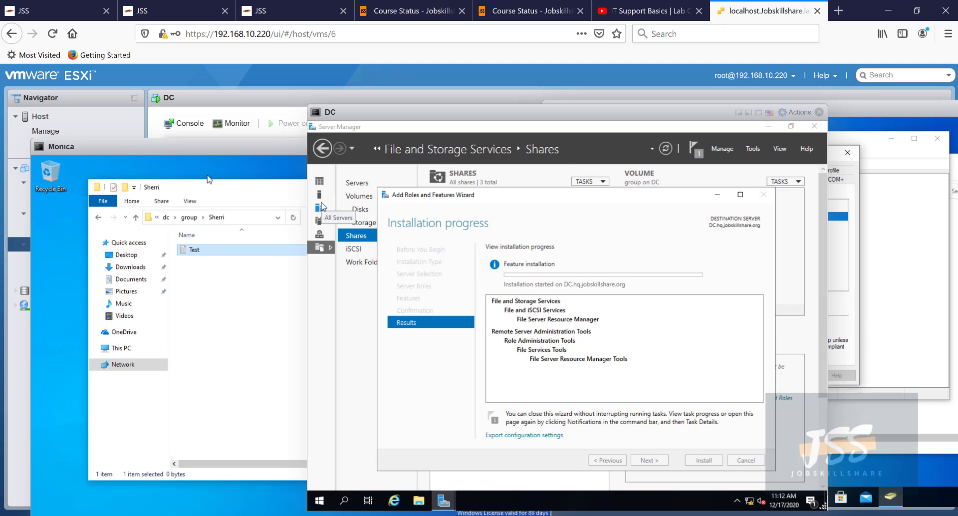
- Check the DC's installation progress, then bring Monica's console showing the Test document to the front
{"action": "left_click_drag", "start_coordinate": [200, 190], "coordinate": [171, 186]}
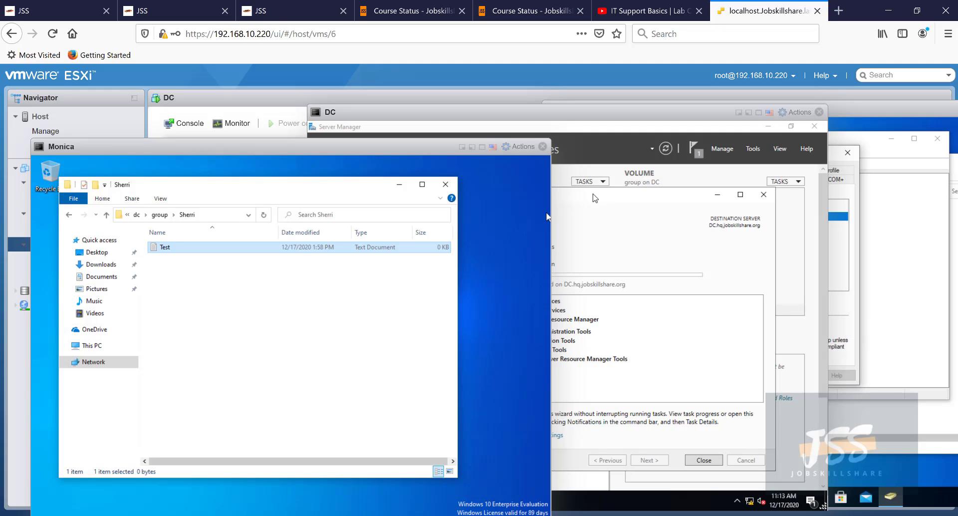
{"action": "left_click", "coordinate": [623, 221]}
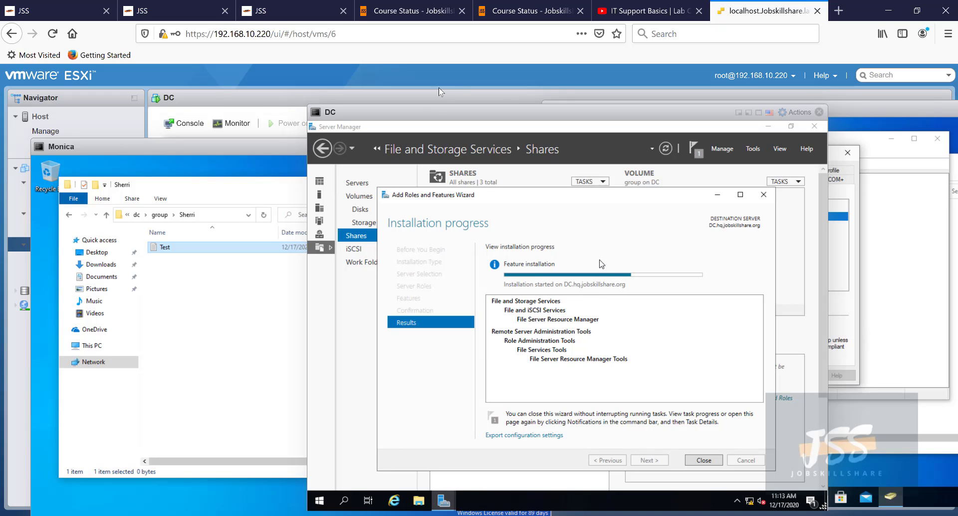
{"action": "left_click_drag", "start_coordinate": [433, 110], "coordinate": [449, 105]}
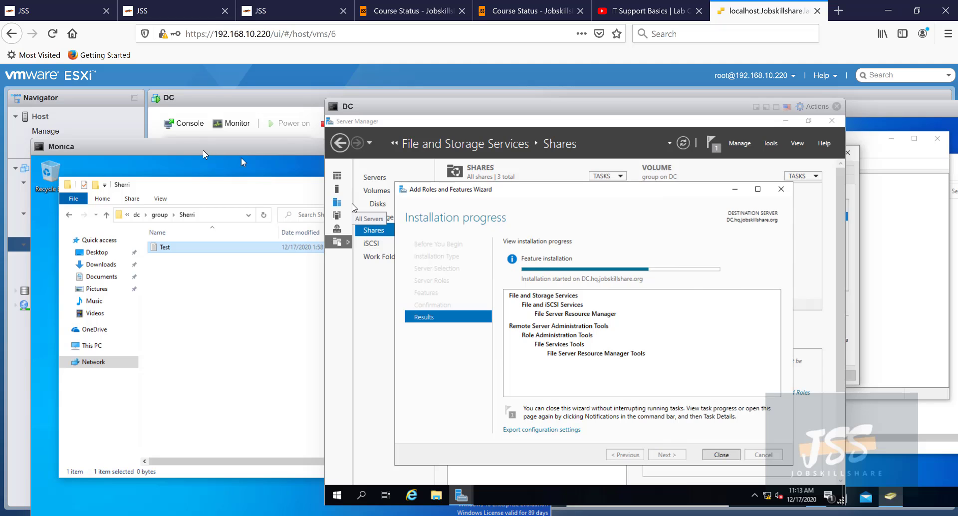
{"action": "left_click_drag", "start_coordinate": [202, 149], "coordinate": [248, 124]}
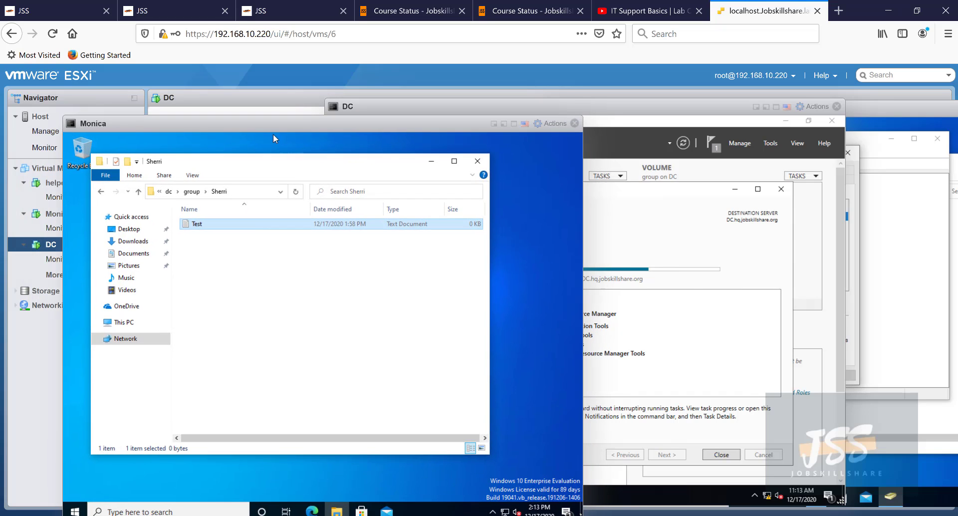
- Reveal and select the full \\dc\group\Sherri path in Explorer's address bar
{"action": "left_click", "coordinate": [249, 191]}
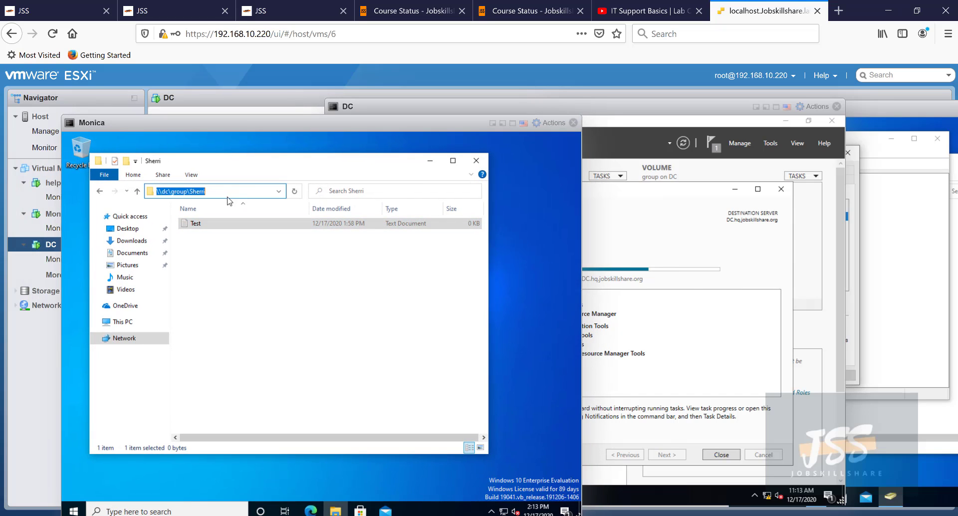
{"action": "left_click_drag", "start_coordinate": [216, 194], "coordinate": [152, 194]}
{"action": "left_click_drag", "start_coordinate": [195, 159], "coordinate": [266, 165]}
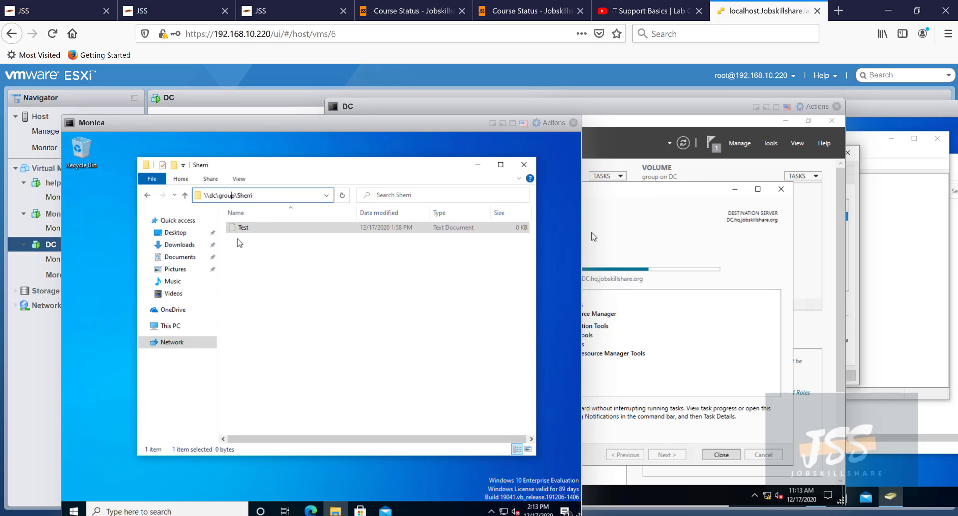
- Open and dismiss right-click menus in the Sherri folder without creating anything
{"action": "right_click", "coordinate": [271, 279]}
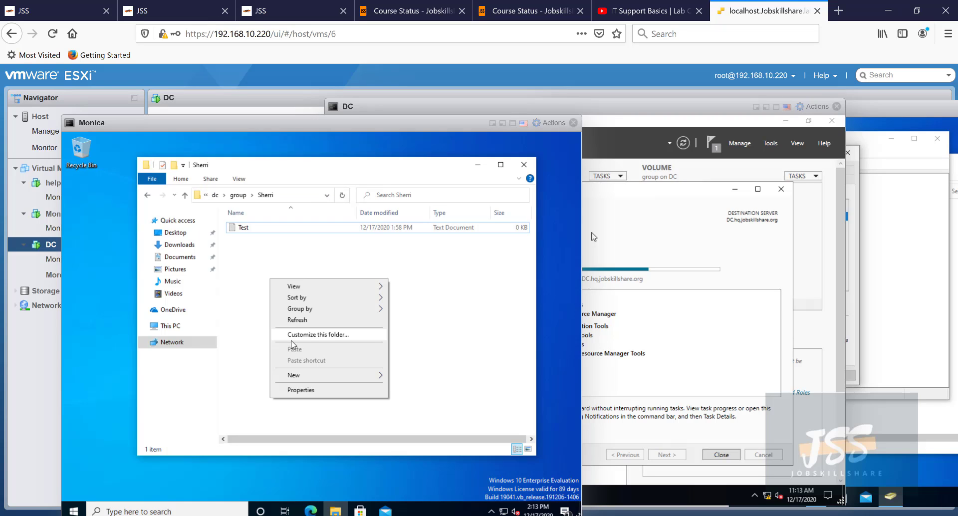
{"action": "mouse_move", "coordinate": [308, 374]}
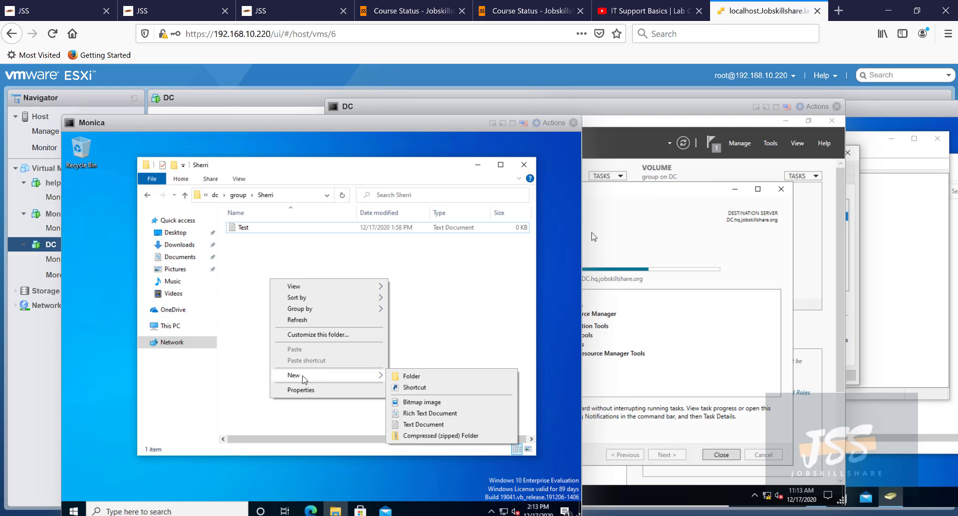
{"action": "left_click", "coordinate": [249, 322]}
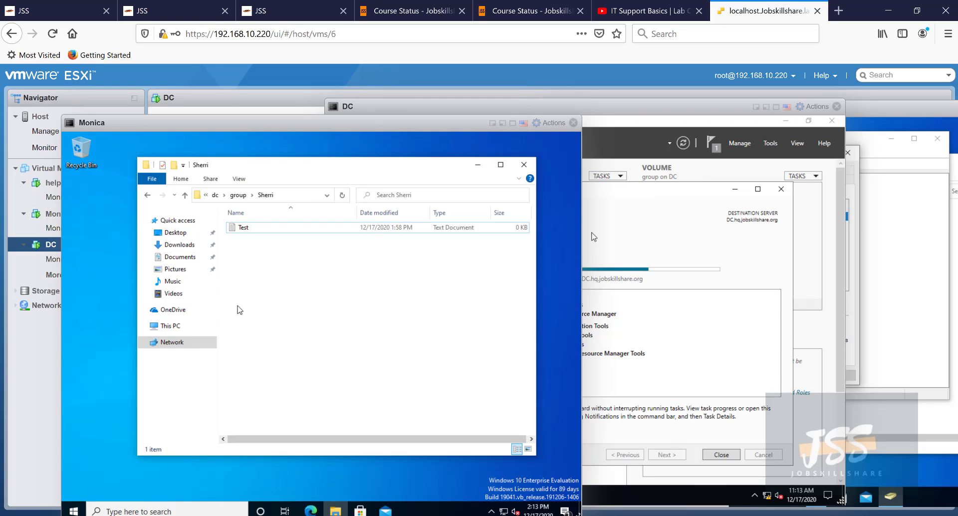
{"action": "left_click", "coordinate": [103, 230]}
{"action": "right_click", "coordinate": [101, 233]}
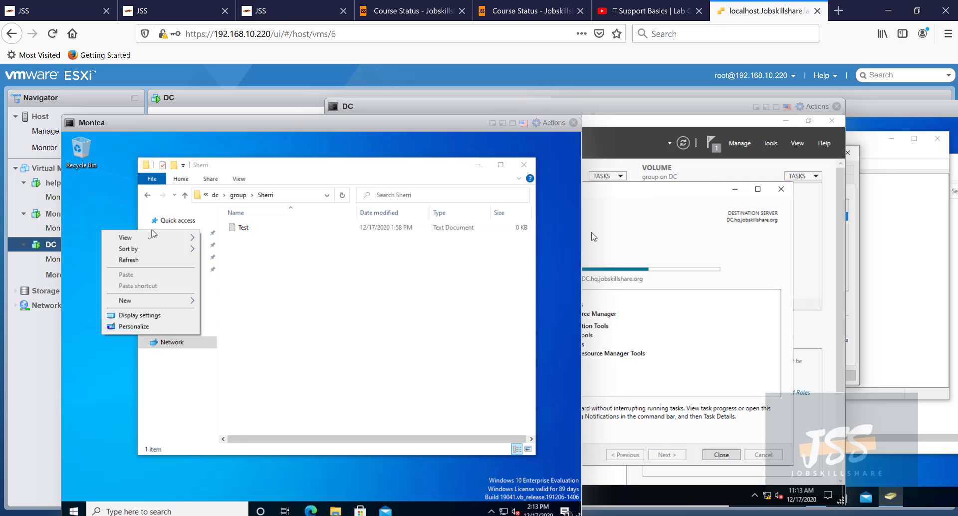
{"action": "left_click", "coordinate": [289, 269]}
- On the DC, close the finished installation wizard and launch File Server Resource Manager from Tools
{"action": "left_click", "coordinate": [645, 230]}
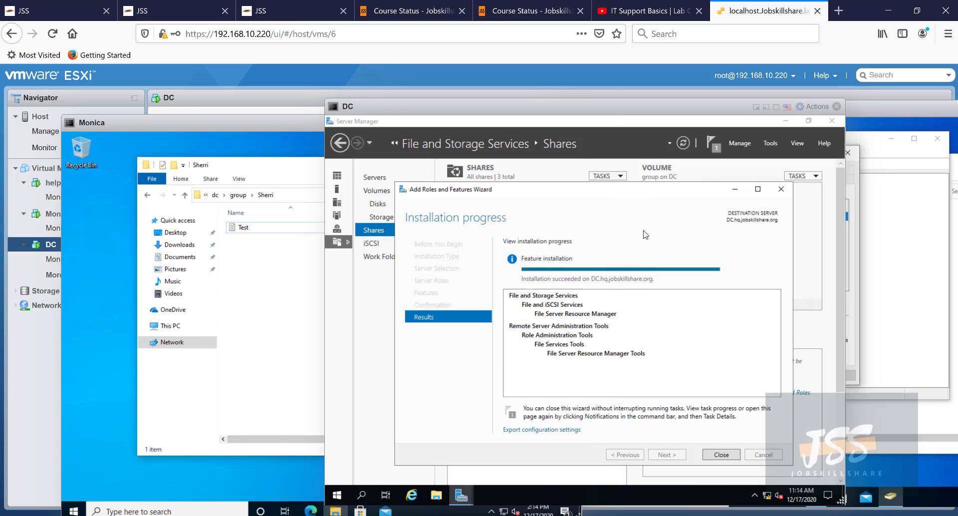
{"action": "left_click_drag", "start_coordinate": [275, 116], "coordinate": [255, 113]}
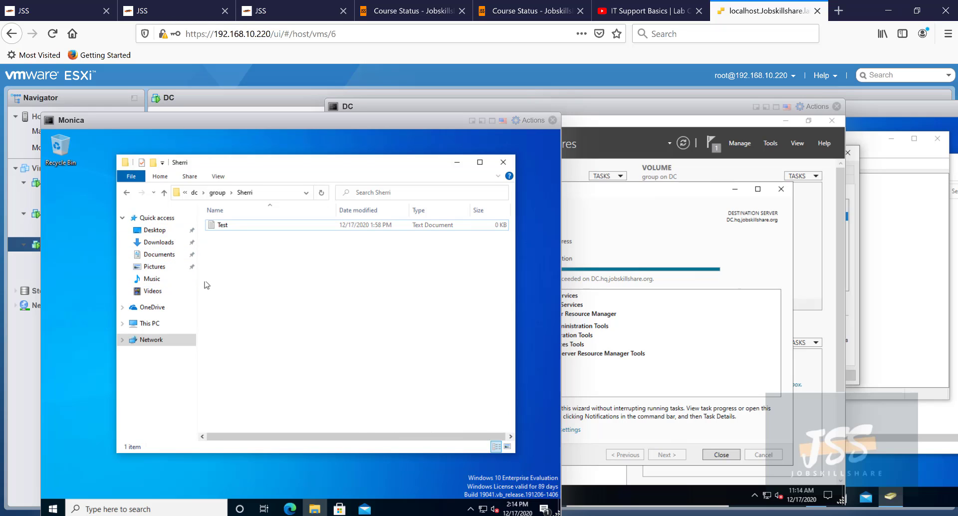
{"action": "left_click", "coordinate": [566, 206]}
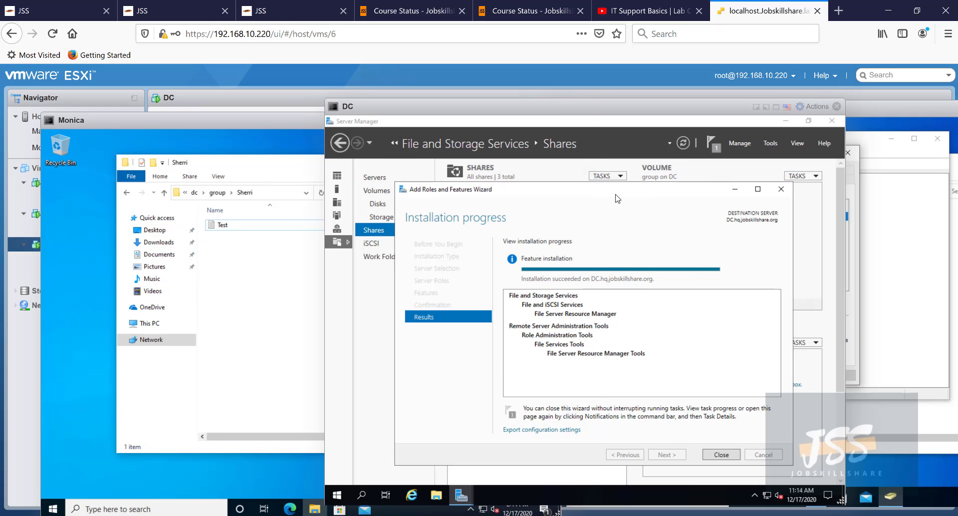
{"action": "left_click", "coordinate": [728, 455]}
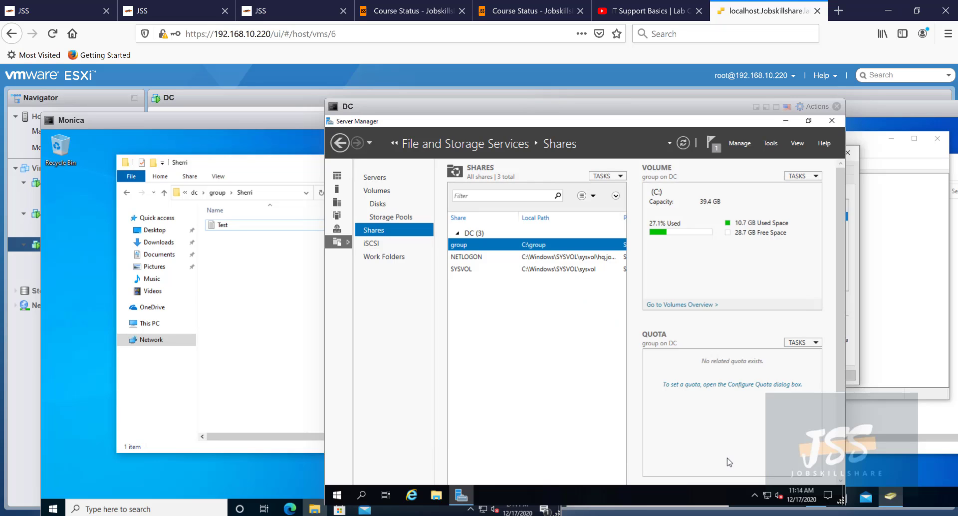
{"action": "left_click", "coordinate": [771, 142]}
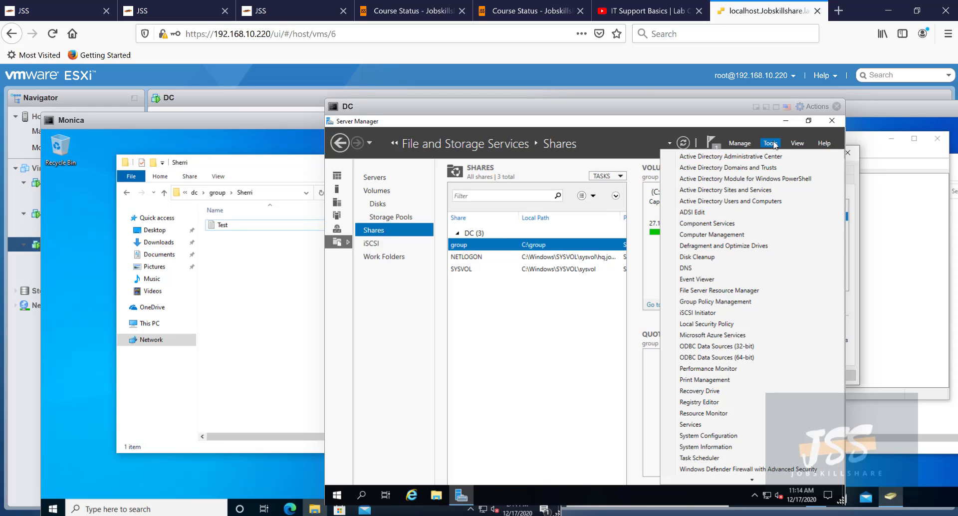
{"action": "left_click", "coordinate": [721, 294]}
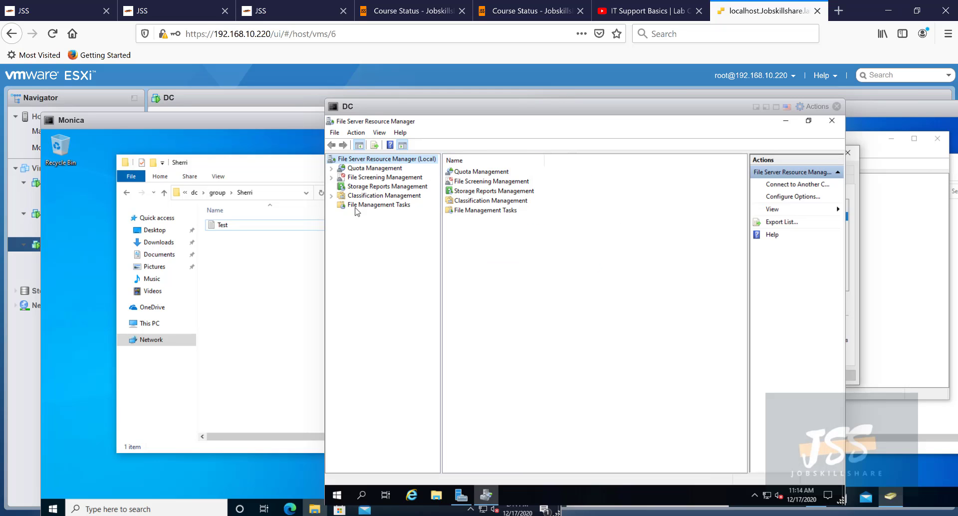
- Create a hard quota on C:\group from the 100 MB Limit template, then move the DC console aside
{"action": "left_click", "coordinate": [332, 169]}
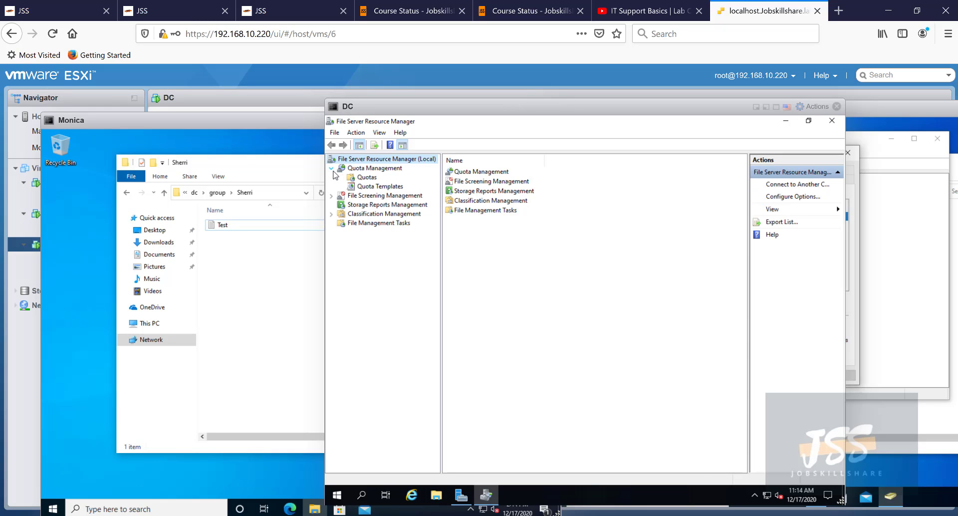
{"action": "left_click", "coordinate": [367, 178]}
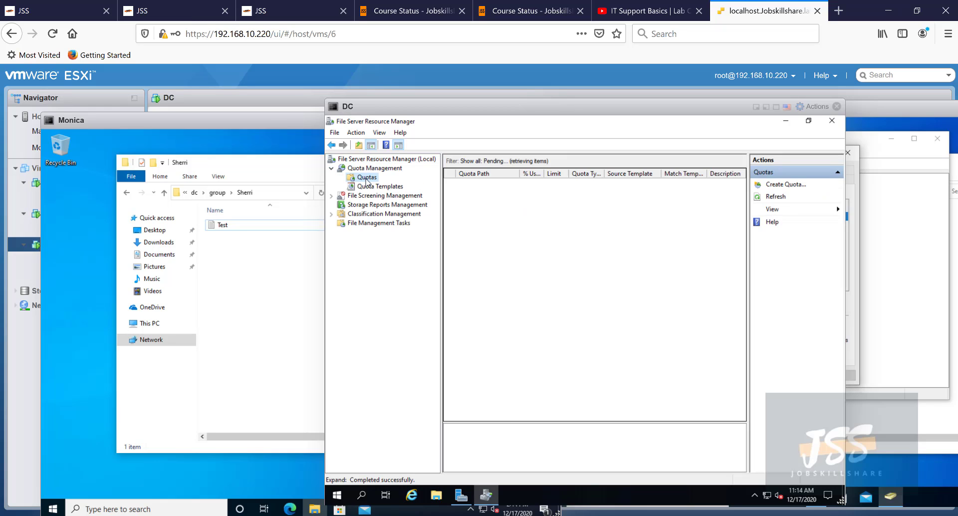
{"action": "right_click", "coordinate": [456, 198]}
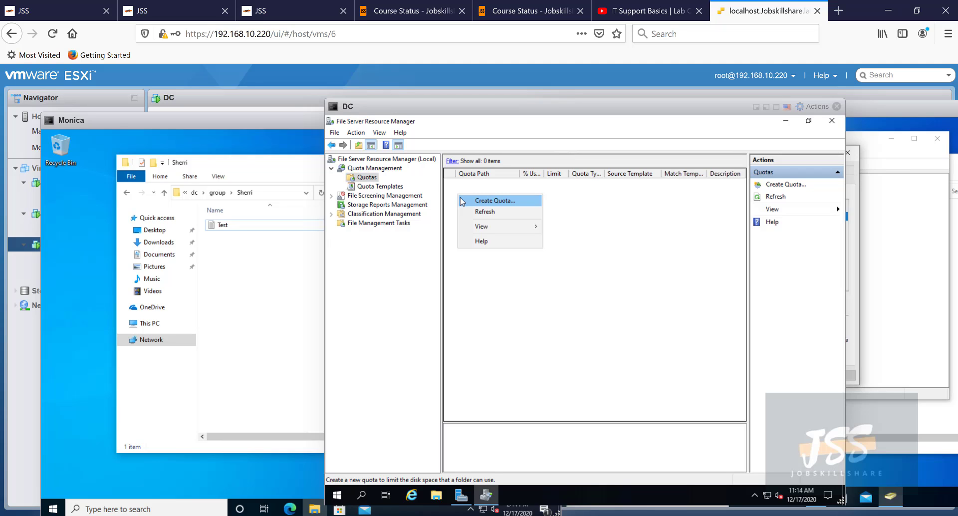
{"action": "left_click", "coordinate": [469, 201]}
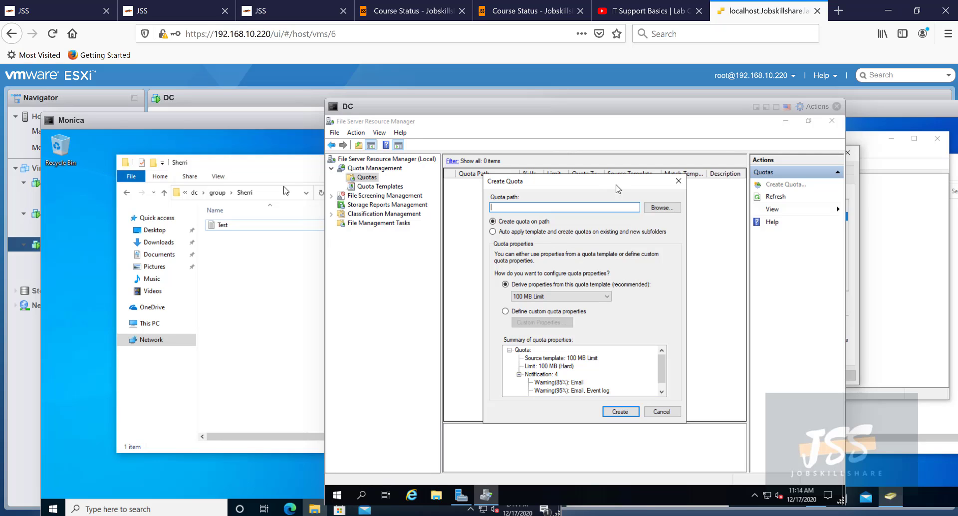
{"action": "left_click", "coordinate": [658, 208]}
{"action": "scroll", "coordinate": [530, 320], "scroll_direction": "down", "scroll_amount": 1}
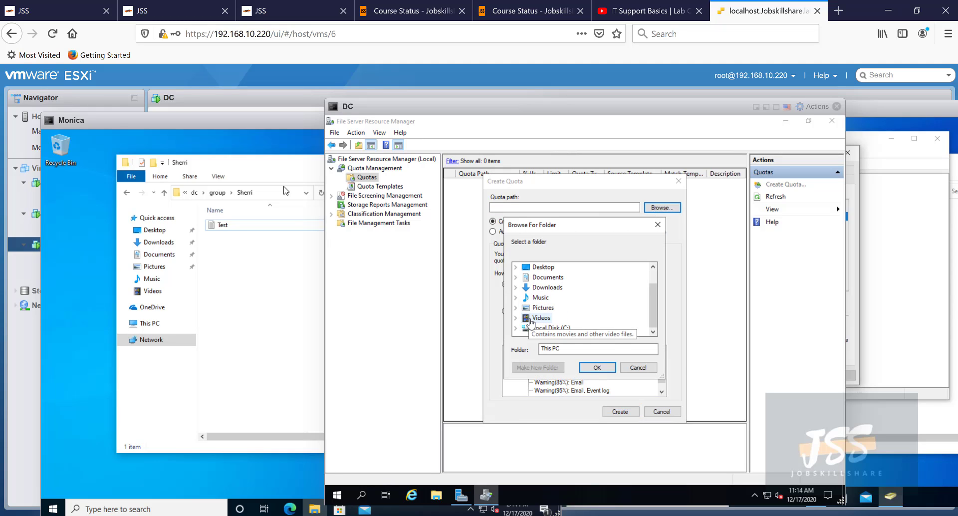
{"action": "left_click", "coordinate": [516, 328]}
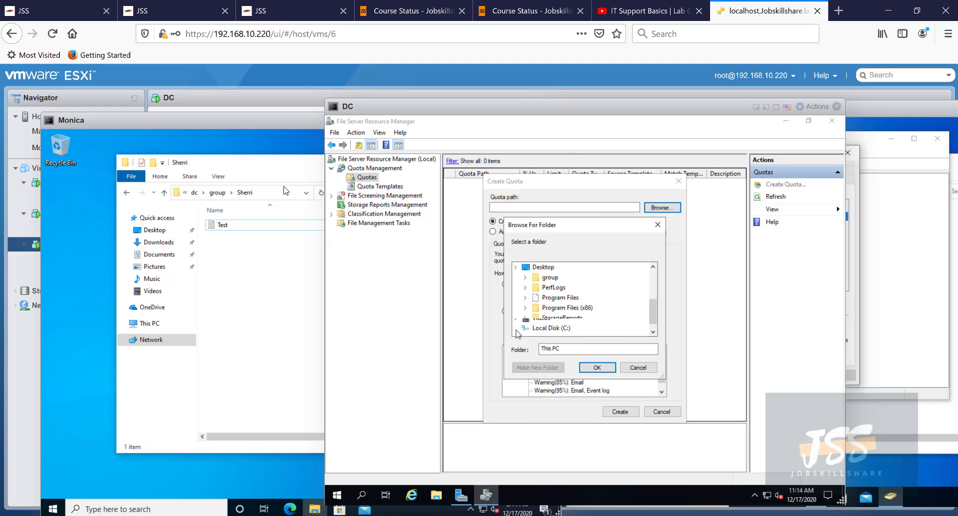
{"action": "double_click", "coordinate": [550, 277]}
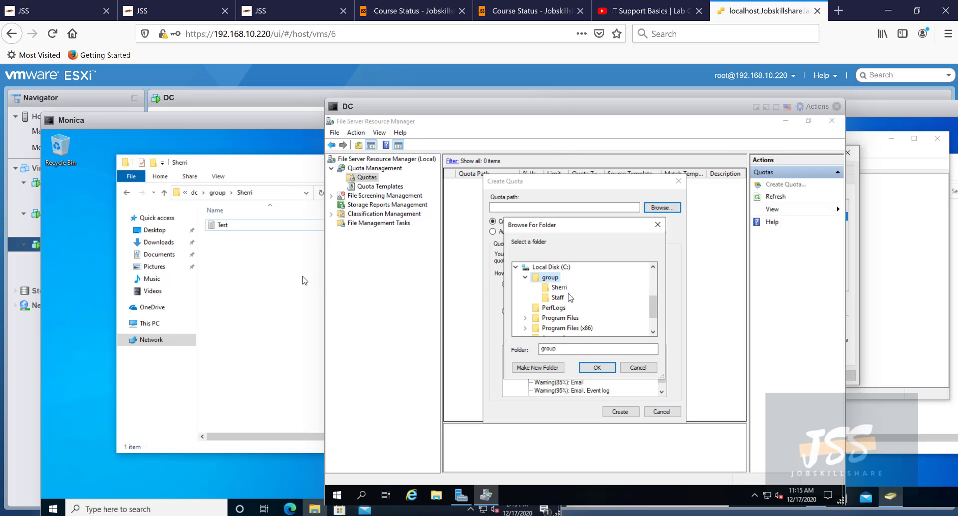
{"action": "left_click", "coordinate": [597, 369]}
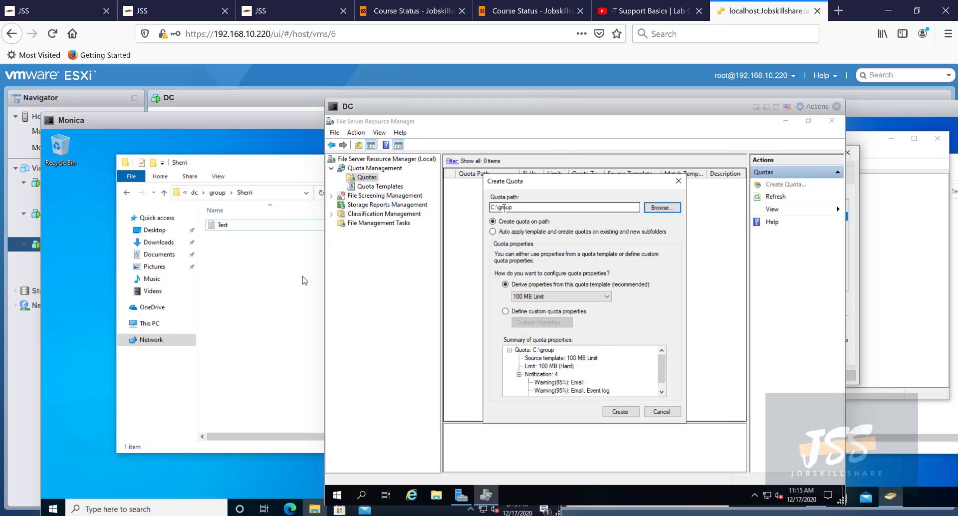
{"action": "left_click", "coordinate": [619, 410]}
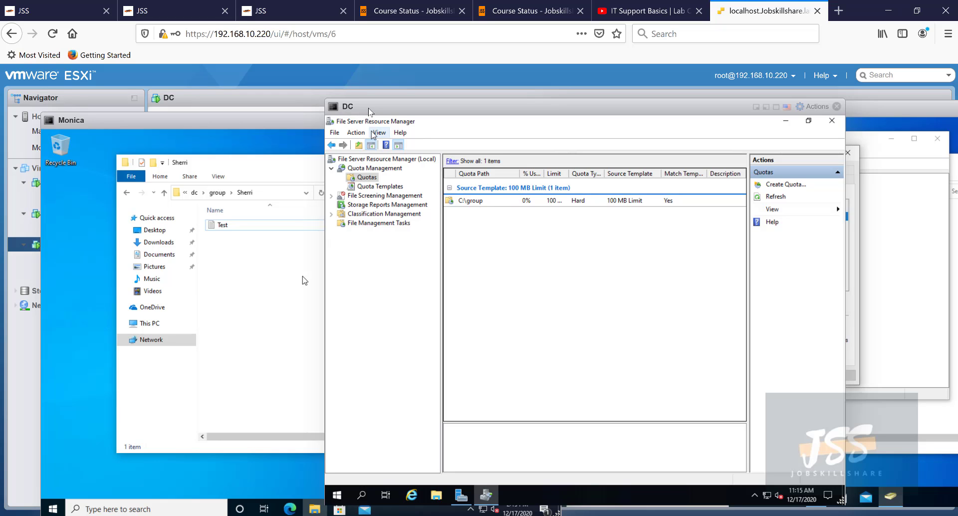
{"action": "left_click_drag", "start_coordinate": [385, 107], "coordinate": [448, 111]}
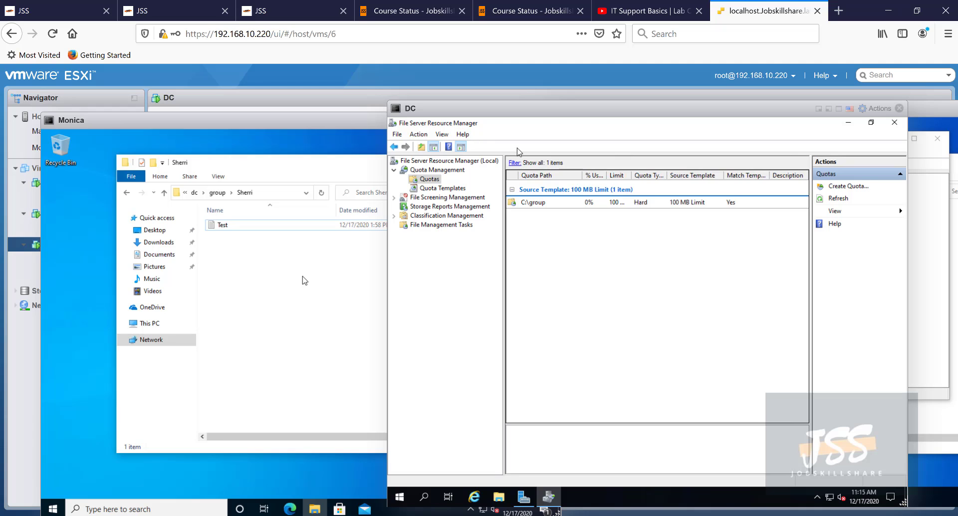
- On the Monica client, map \\dc\group as drive Z: from This PC
{"action": "left_click", "coordinate": [260, 277]}
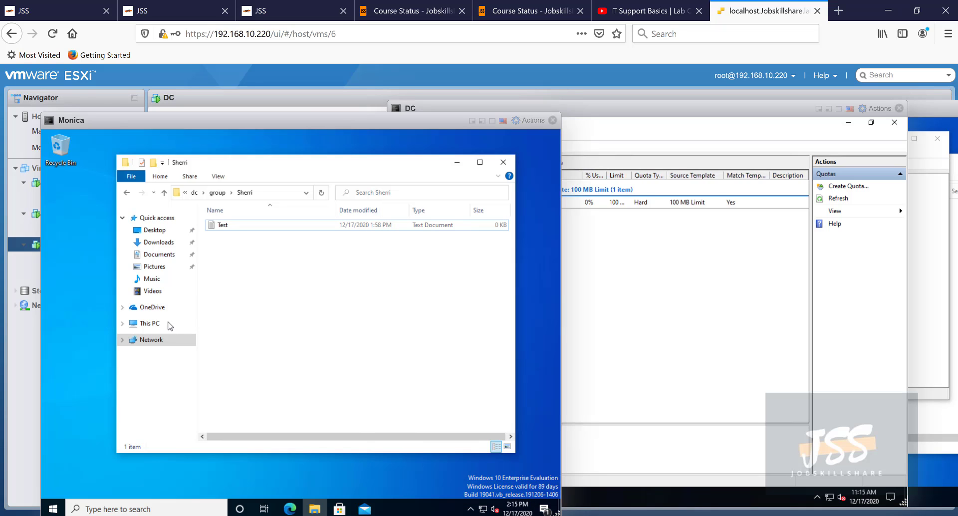
{"action": "left_click", "coordinate": [156, 326]}
{"action": "right_click", "coordinate": [156, 325]}
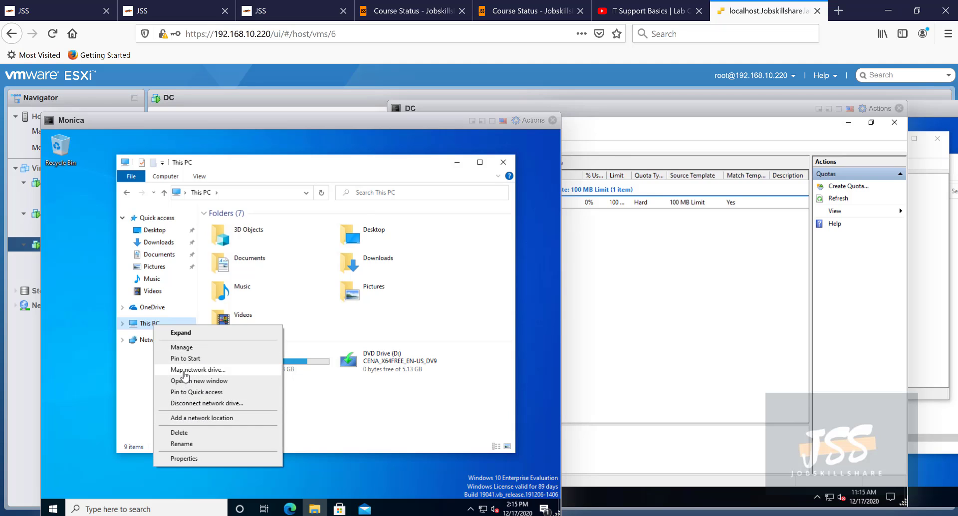
{"action": "left_click", "coordinate": [177, 369]}
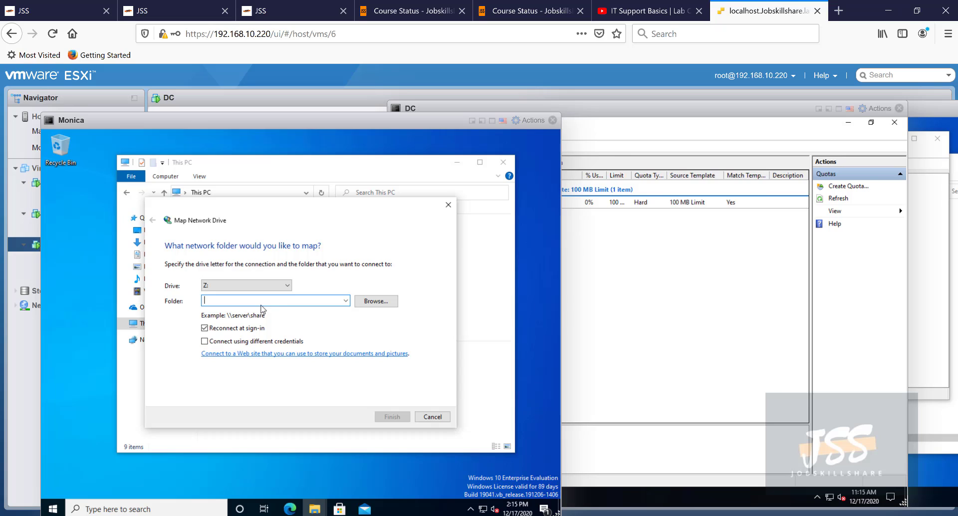
{"action": "type", "text": "\\\\"}
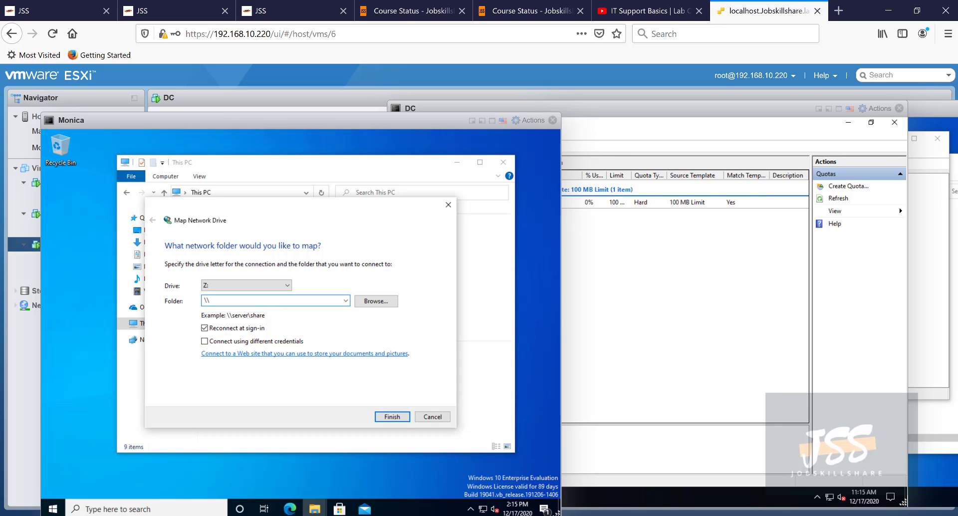
{"action": "type", "text": "dc\\group"}
{"action": "left_click", "coordinate": [398, 413]}
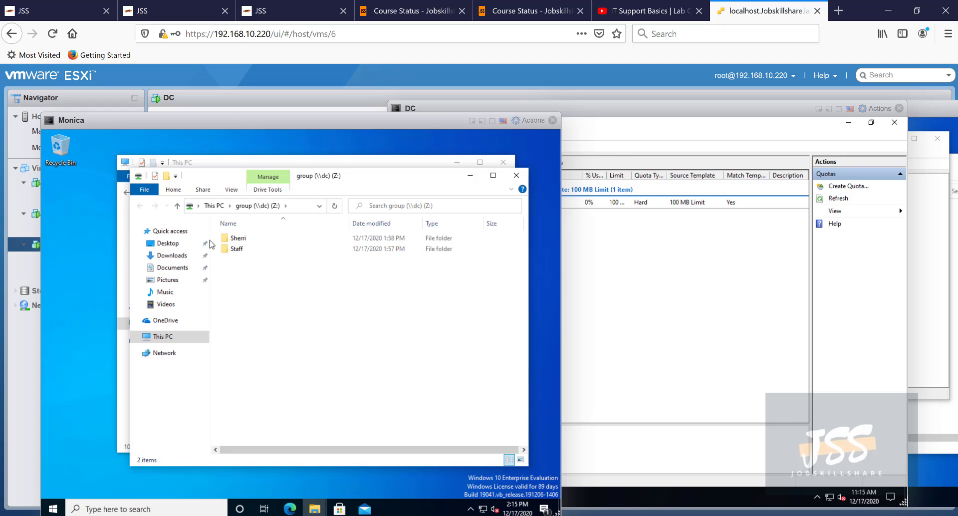
- Close the Z: window and check that the group (Z:) drive reports 99.9 MB free of 100 MB
{"action": "left_click", "coordinate": [516, 175]}
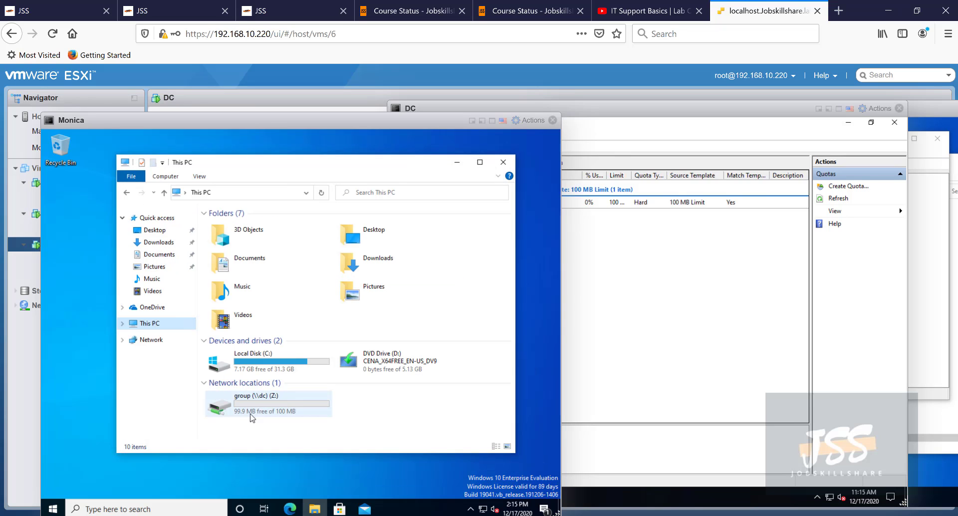
{"action": "mouse_move", "coordinate": [285, 417]}
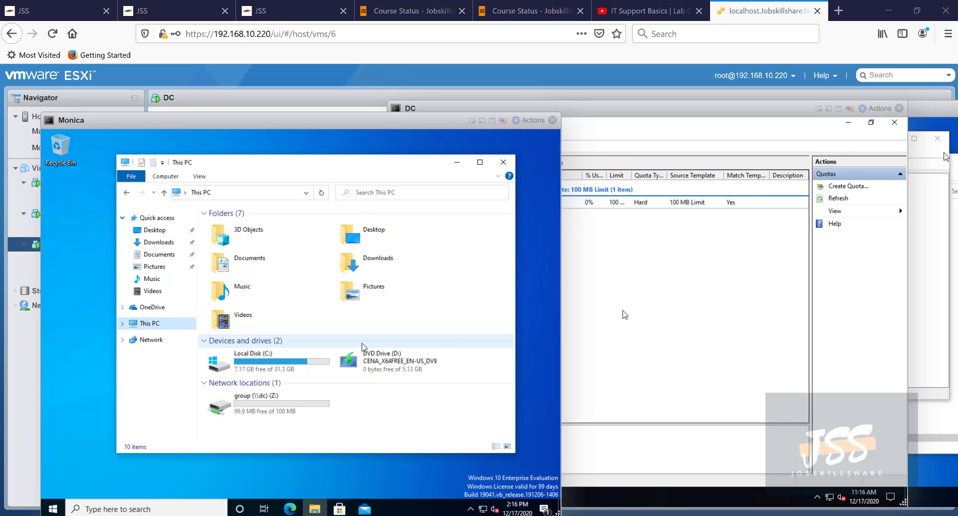
{"action": "mouse_move", "coordinate": [258, 401]}
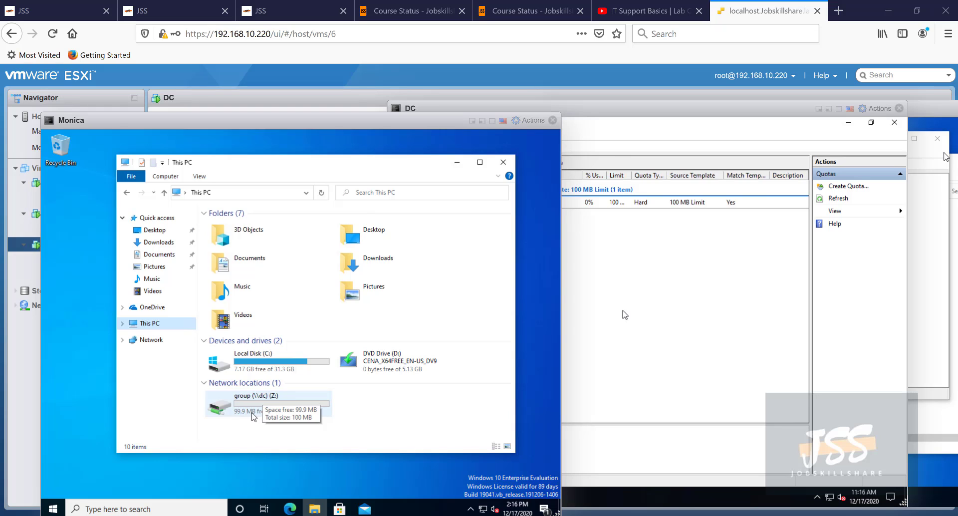
{"action": "left_click", "coordinate": [261, 435]}
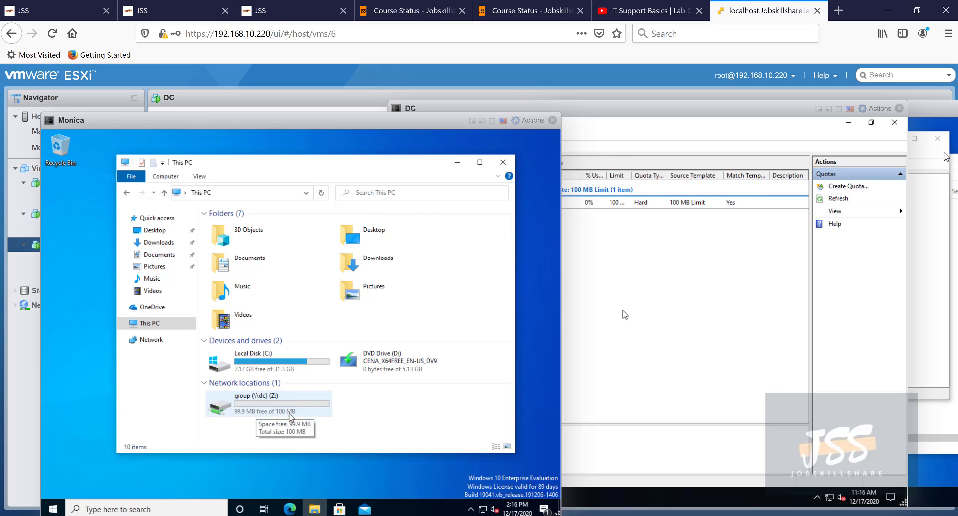
- Nudge the DC console aside and open the group (Z:) drive on Monica
{"action": "left_click", "coordinate": [615, 279]}
{"action": "left_click_drag", "start_coordinate": [521, 110], "coordinate": [546, 114]}
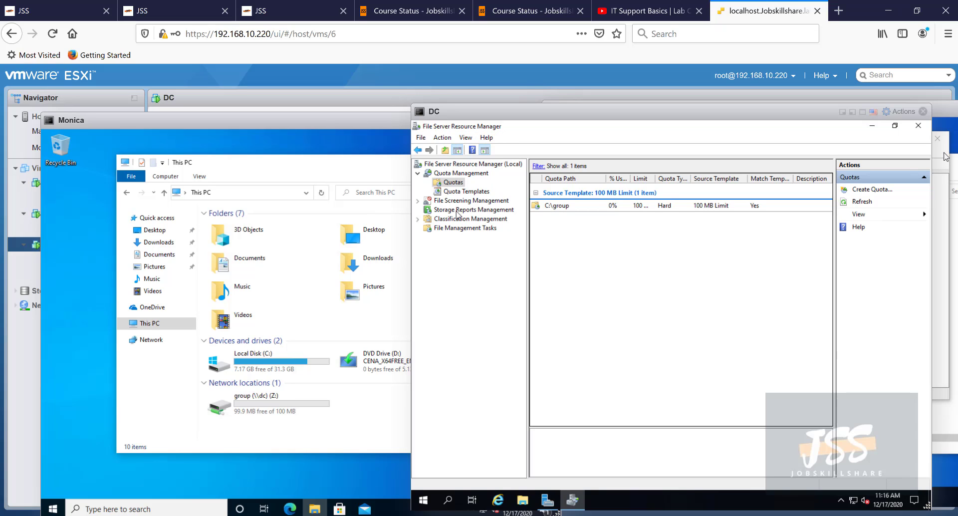
{"action": "left_click", "coordinate": [250, 403]}
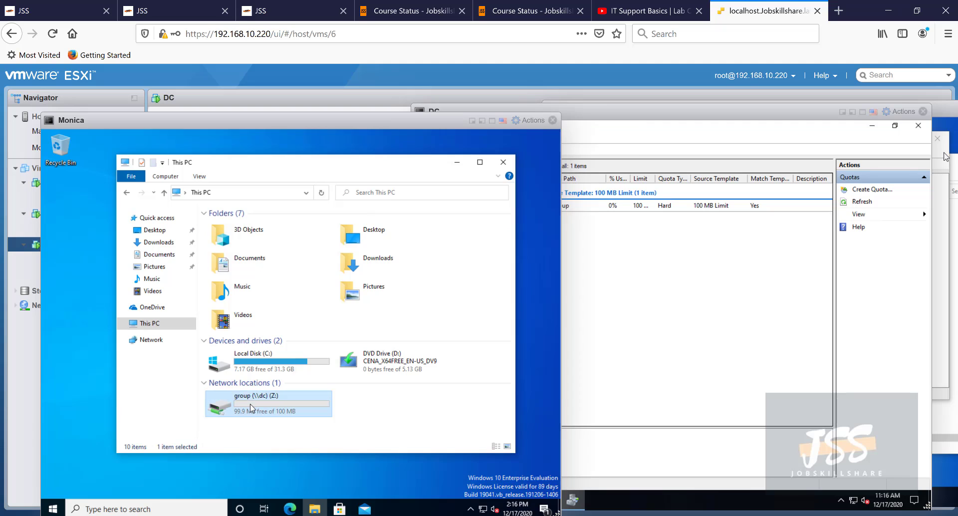
{"action": "double_click", "coordinate": [250, 403]}
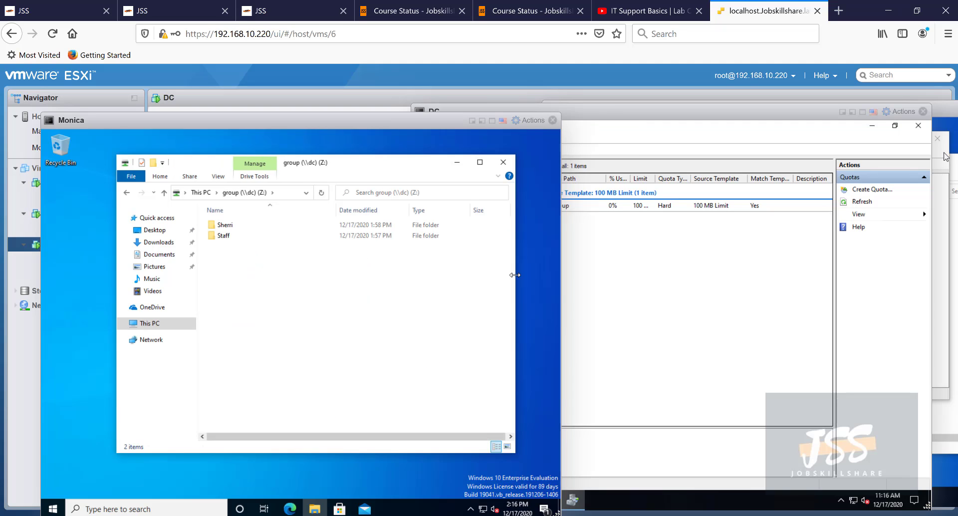
{"action": "left_click", "coordinate": [643, 298]}
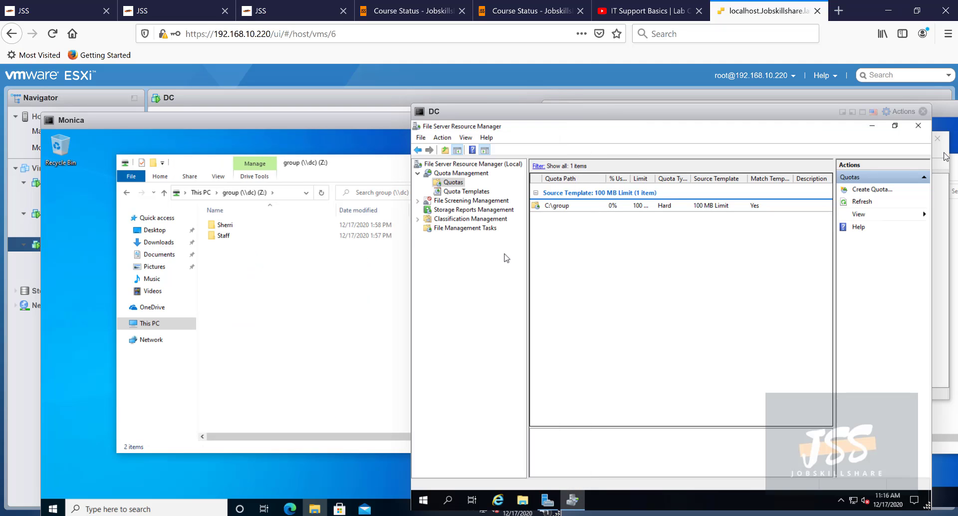
- Set up a new file screen in FSRM on C:\group using the Block Image Files template
{"action": "left_click", "coordinate": [445, 202]}
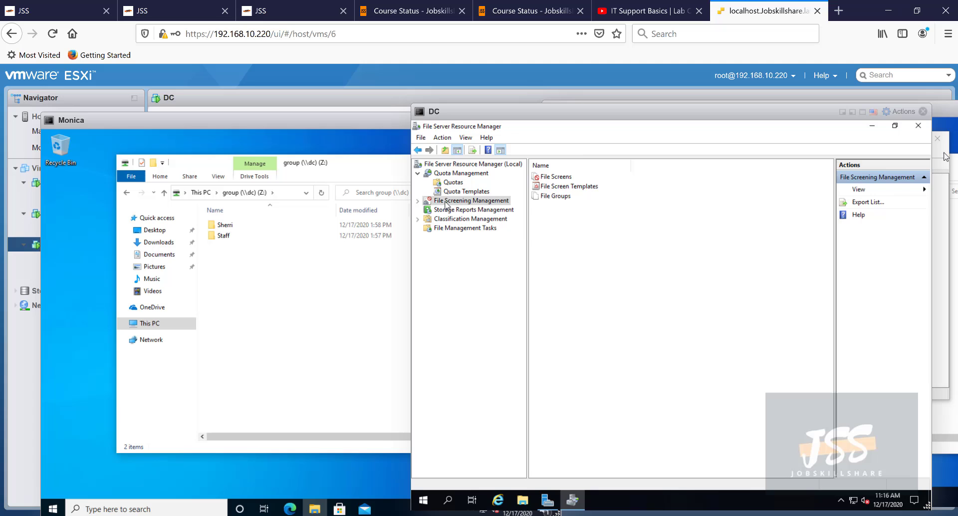
{"action": "double_click", "coordinate": [558, 177]}
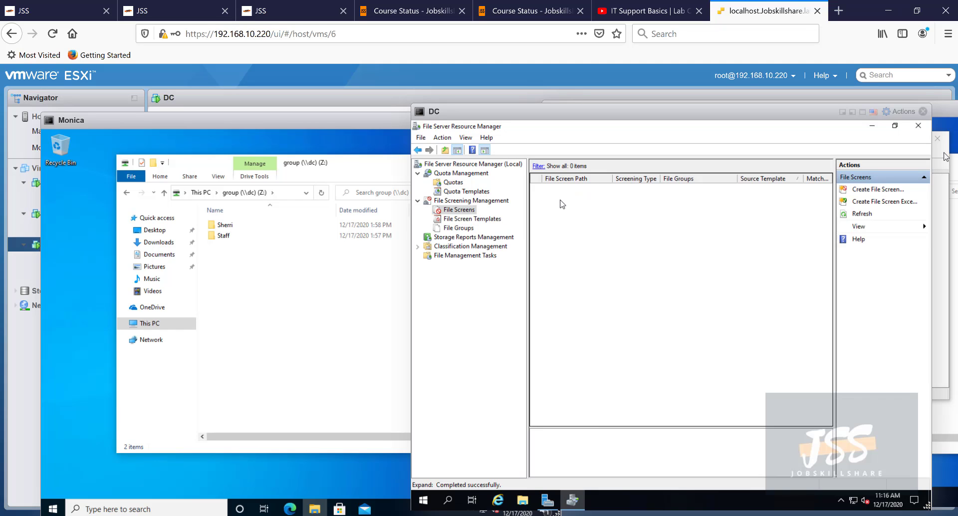
{"action": "right_click", "coordinate": [561, 200]}
{"action": "left_click", "coordinate": [578, 207]}
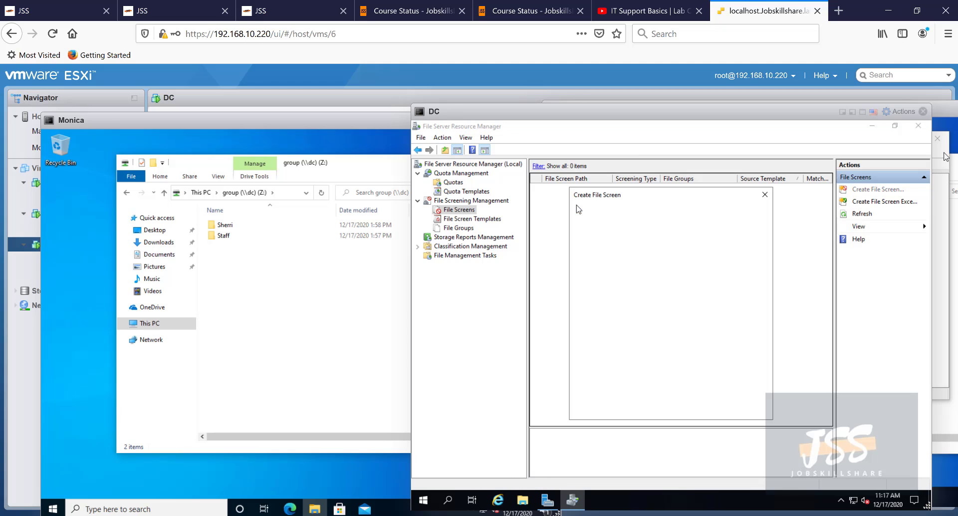
{"action": "left_click", "coordinate": [726, 224]}
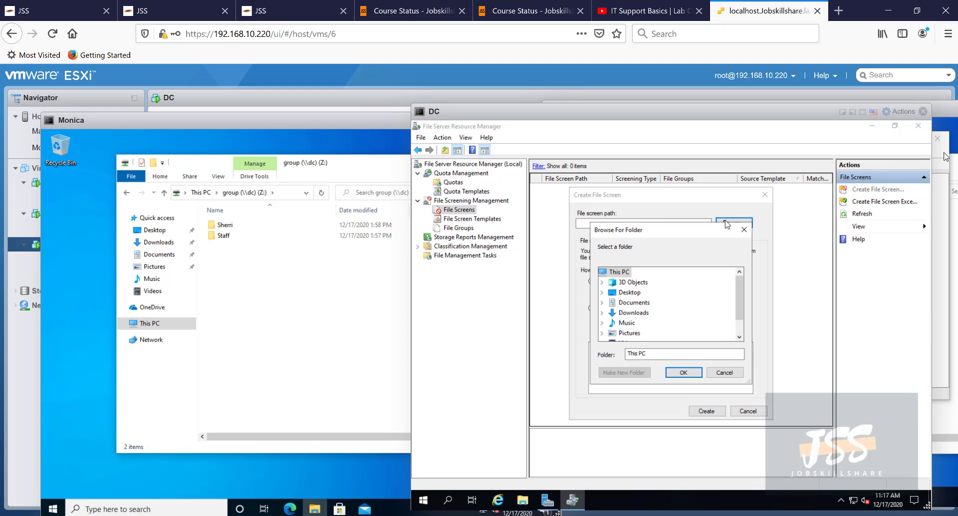
{"action": "left_click_drag", "start_coordinate": [738, 305], "coordinate": [740, 324]}
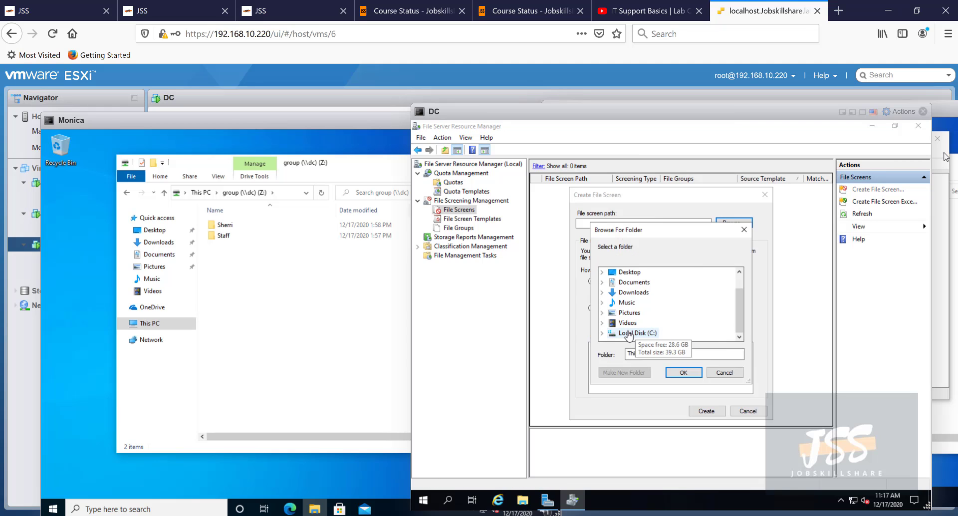
{"action": "left_click", "coordinate": [603, 333]}
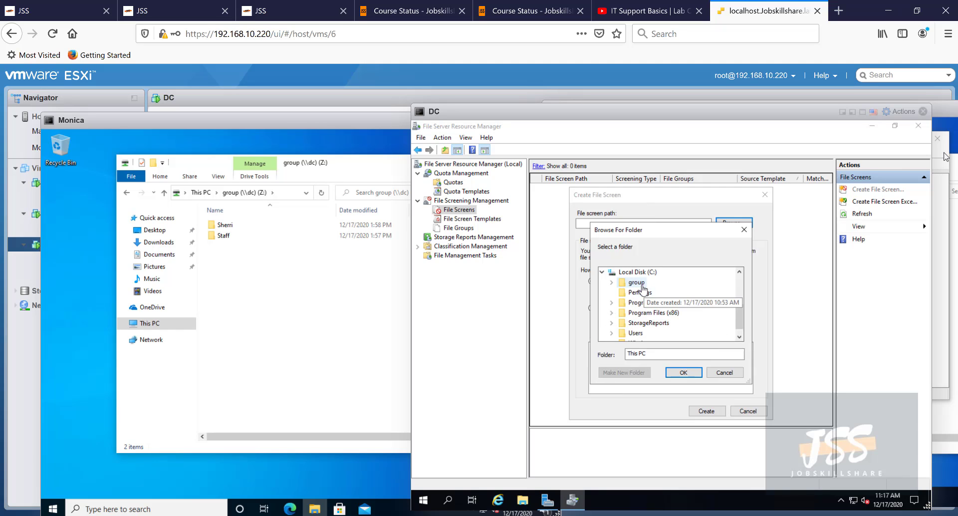
{"action": "double_click", "coordinate": [636, 282]}
{"action": "left_click", "coordinate": [683, 371]}
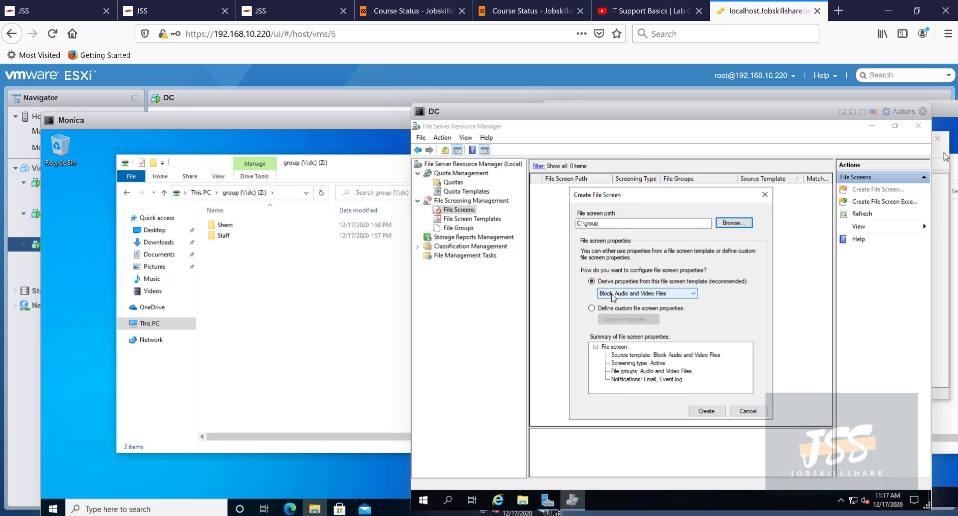
{"action": "left_click", "coordinate": [646, 294]}
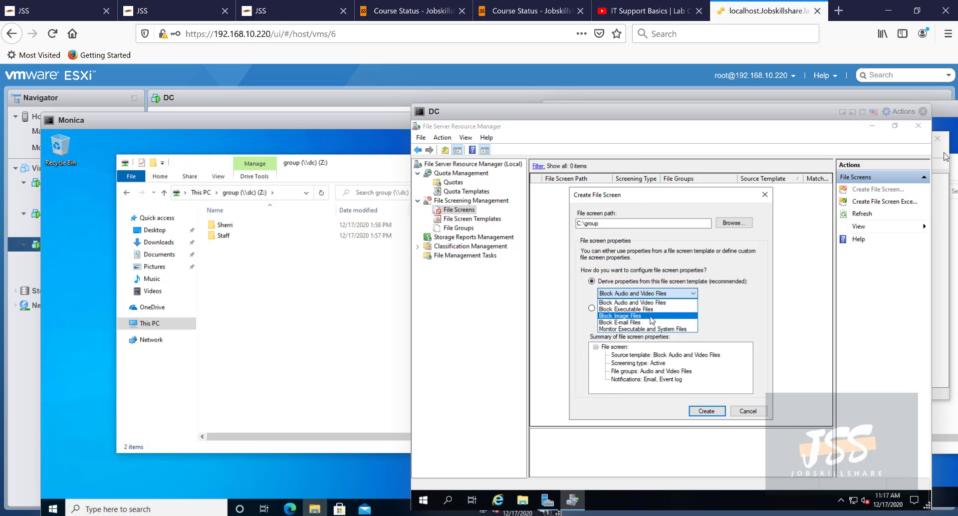
{"action": "left_click", "coordinate": [650, 318]}
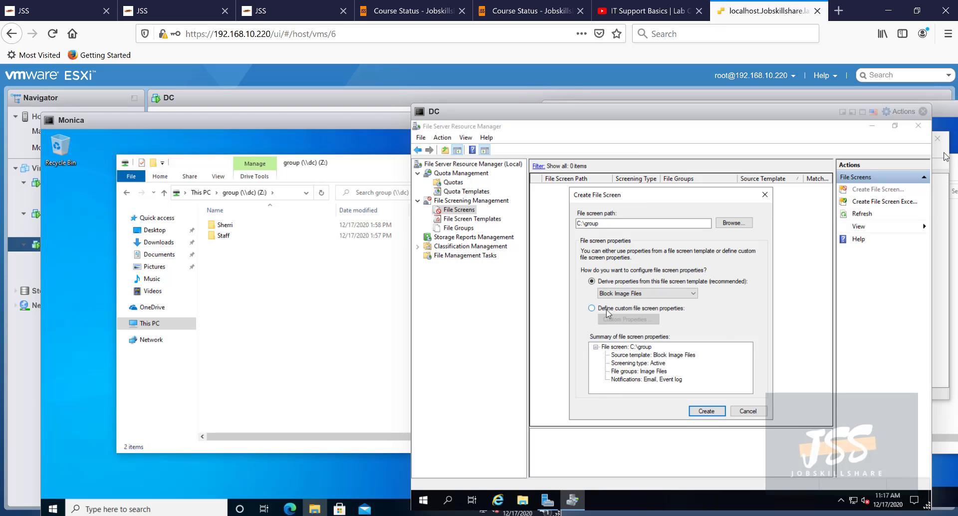
- Create the file screen, then try a new bitmap image in the Z: share and get Access Denied
{"action": "left_click", "coordinate": [701, 409]}
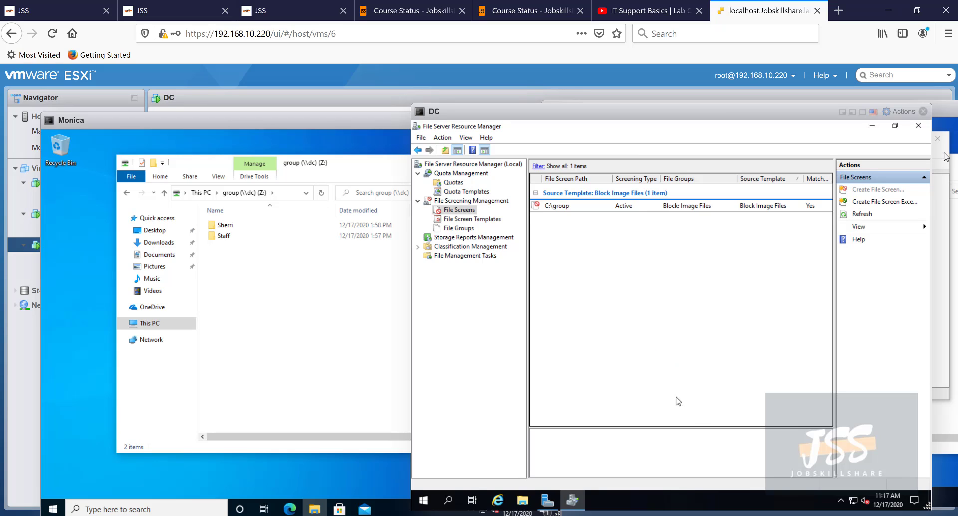
{"action": "right_click", "coordinate": [245, 283]}
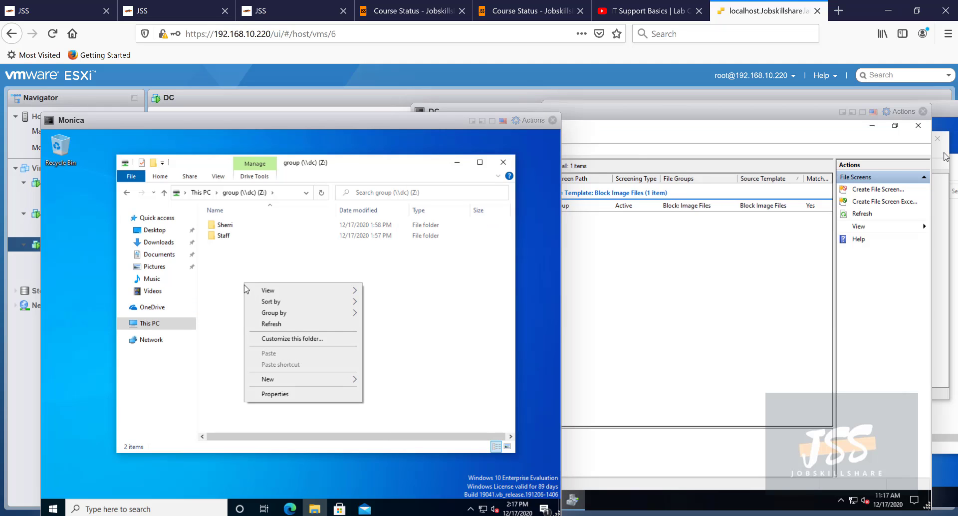
{"action": "mouse_move", "coordinate": [297, 382]}
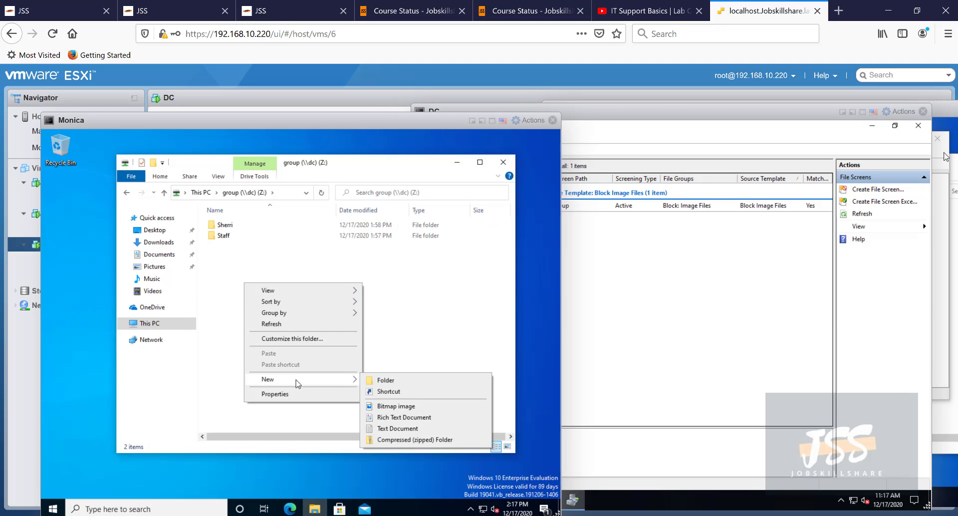
{"action": "left_click", "coordinate": [407, 407]}
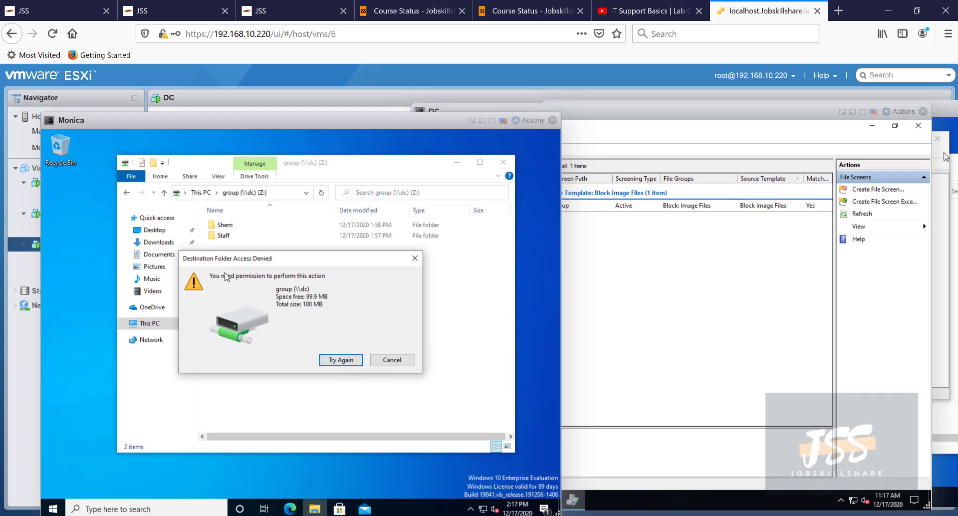
{"action": "left_click_drag", "start_coordinate": [237, 262], "coordinate": [268, 287]}
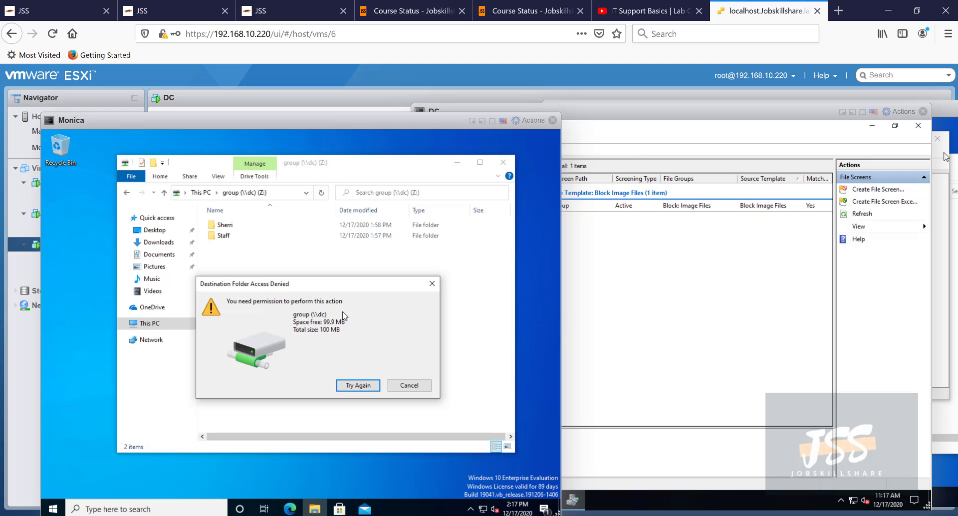
- Shift the DC console to reveal the active Block Image Files screen on C:\group
{"action": "left_click", "coordinate": [566, 239]}
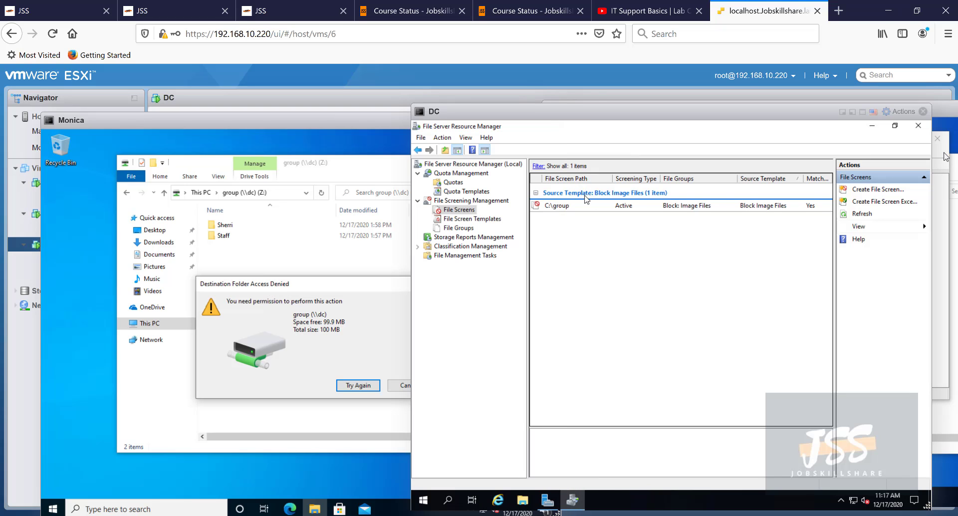
{"action": "left_click_drag", "start_coordinate": [531, 111], "coordinate": [567, 106]}
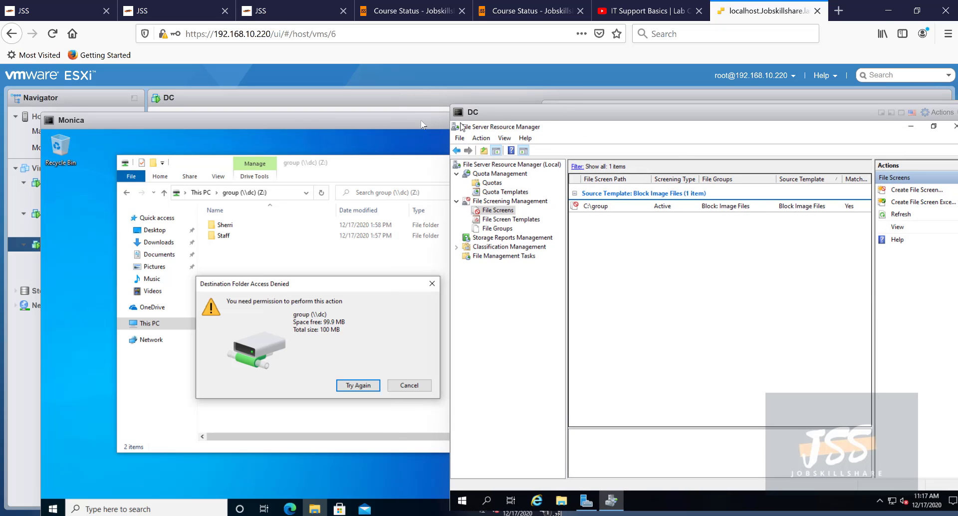
{"action": "left_click", "coordinate": [354, 337]}
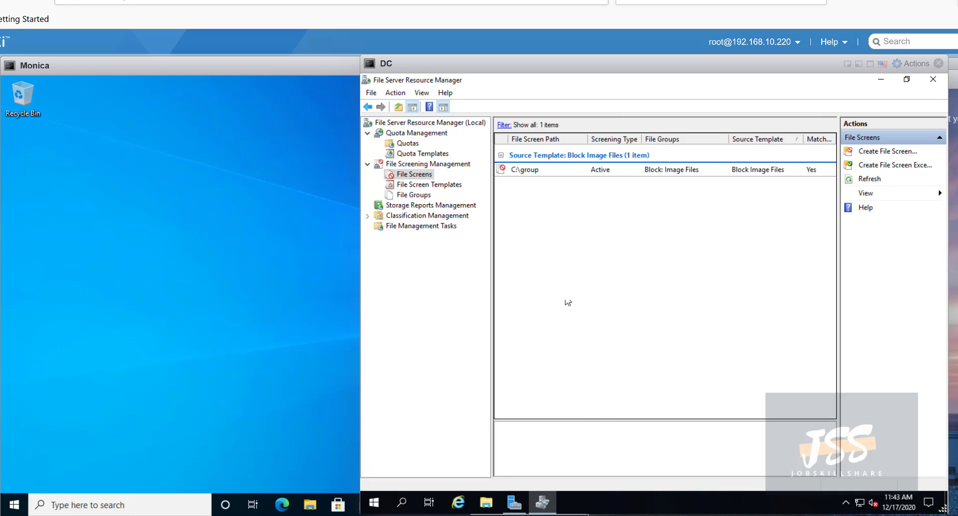
- Open Local Disk (C:) in the DC's File Explorer to confirm the group folder exists
{"action": "left_click", "coordinate": [491, 504]}
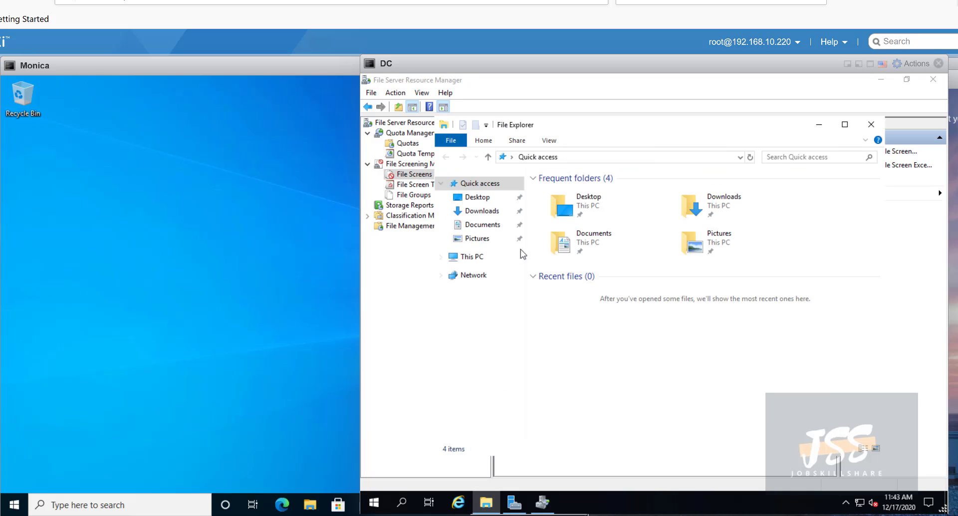
{"action": "left_click", "coordinate": [483, 262]}
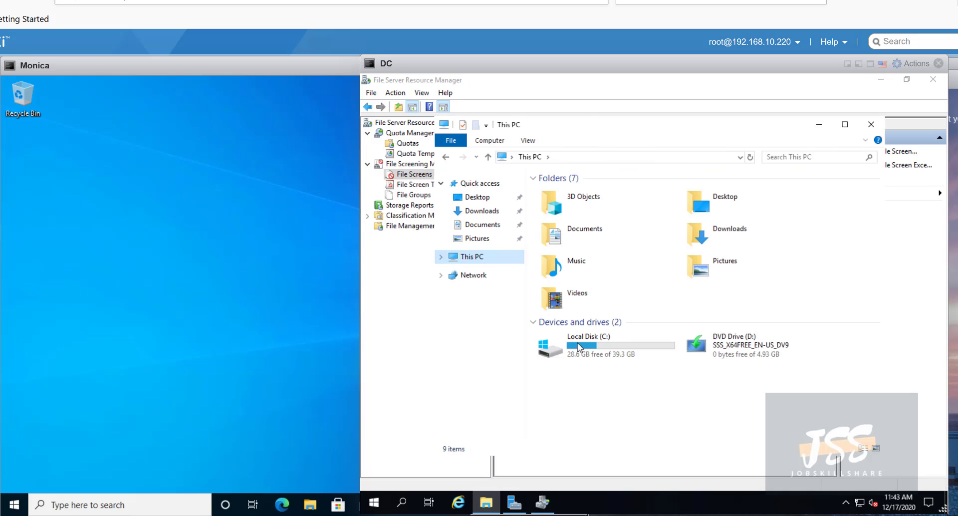
{"action": "double_click", "coordinate": [584, 347]}
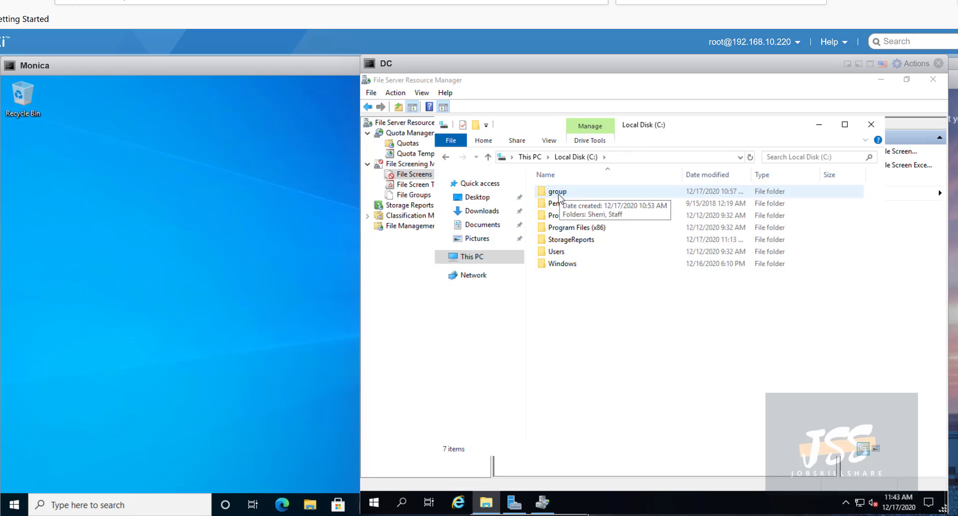
- Open Command Prompt on the DC via cmd and run net share
{"action": "left_click", "coordinate": [411, 502]}
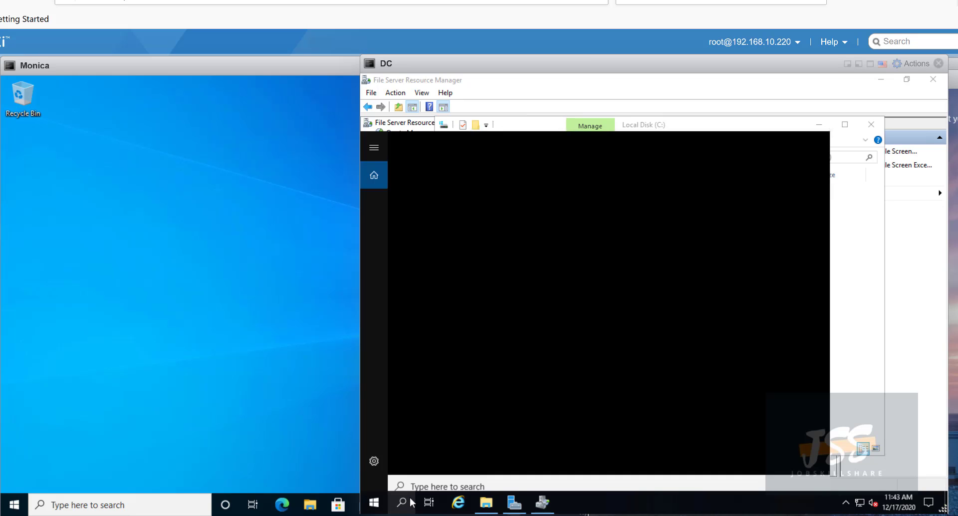
{"action": "type", "text": "cmd"}
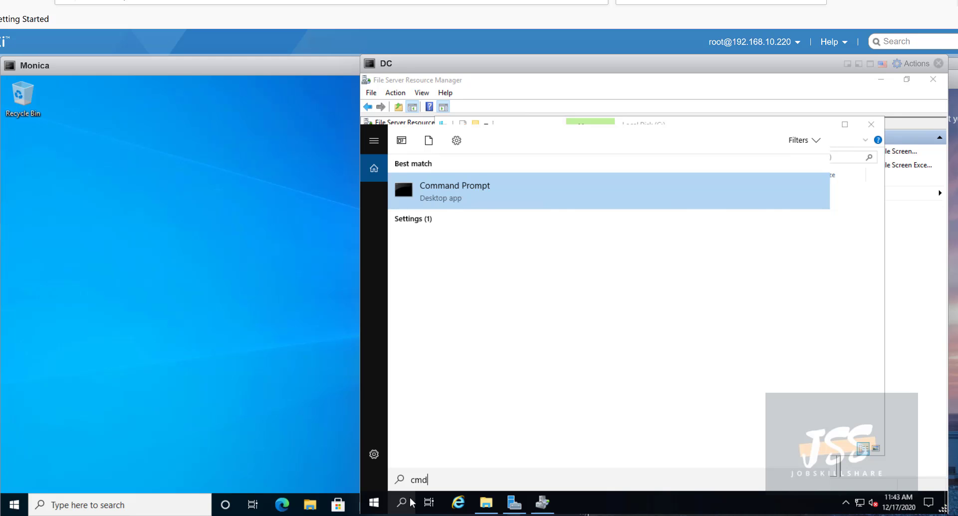
{"action": "key", "text": "Return"}
{"action": "type", "text": "net s"}
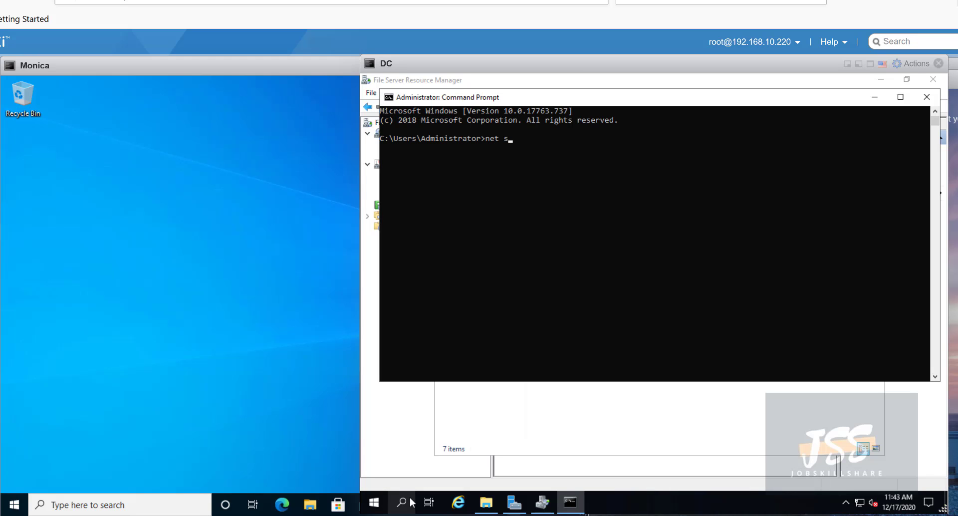
{"action": "type", "text": "hare"}
{"action": "key", "text": "Return"}
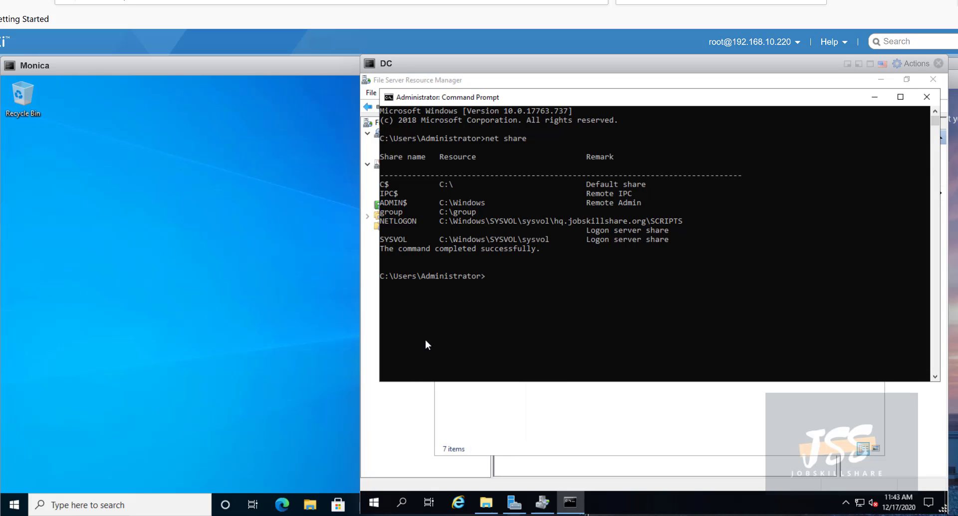
- Highlight the C$, group (C:\group), NETLOGON and SYSVOL rows in the net share output
{"action": "left_click_drag", "start_coordinate": [455, 184], "coordinate": [382, 184]}
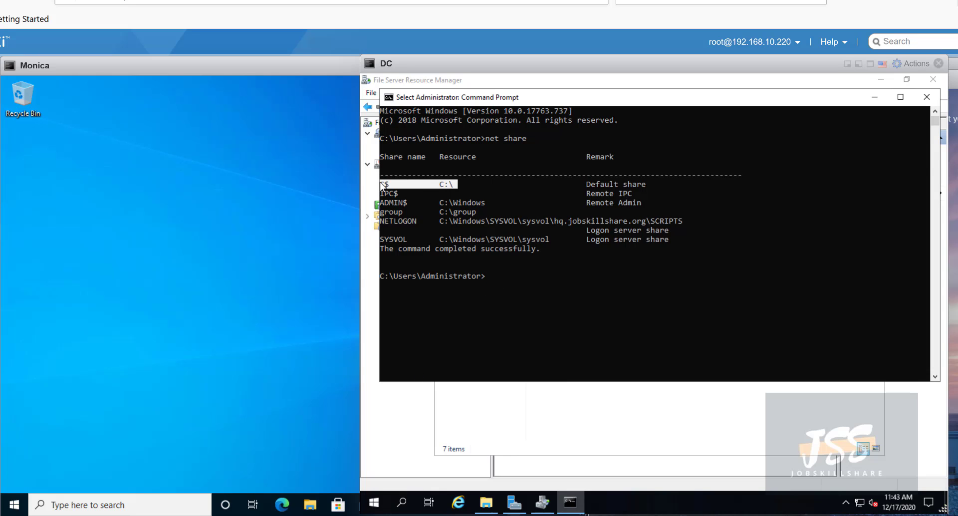
{"action": "left_click_drag", "start_coordinate": [626, 182], "coordinate": [445, 184]}
{"action": "left_click_drag", "start_coordinate": [382, 191], "coordinate": [379, 185]}
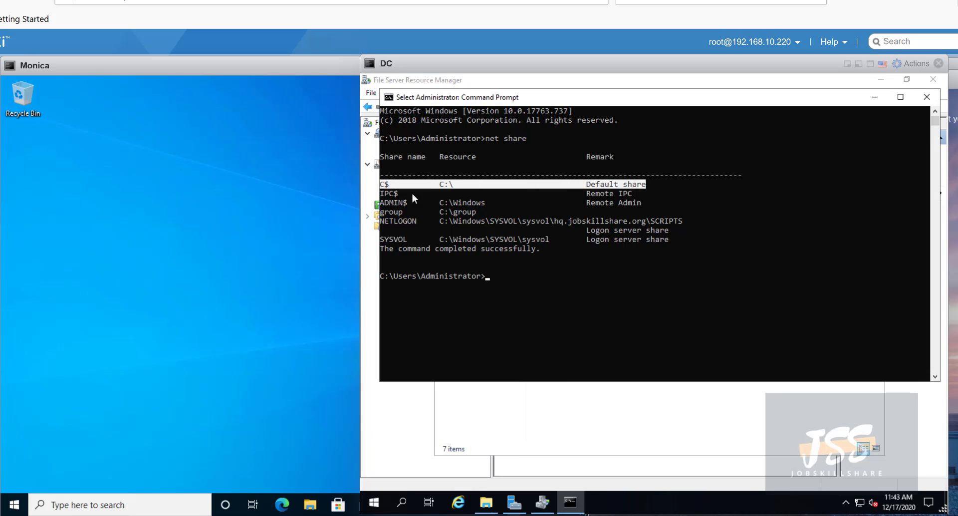
{"action": "left_click", "coordinate": [433, 210]}
{"action": "left_click_drag", "start_coordinate": [432, 213], "coordinate": [376, 214]}
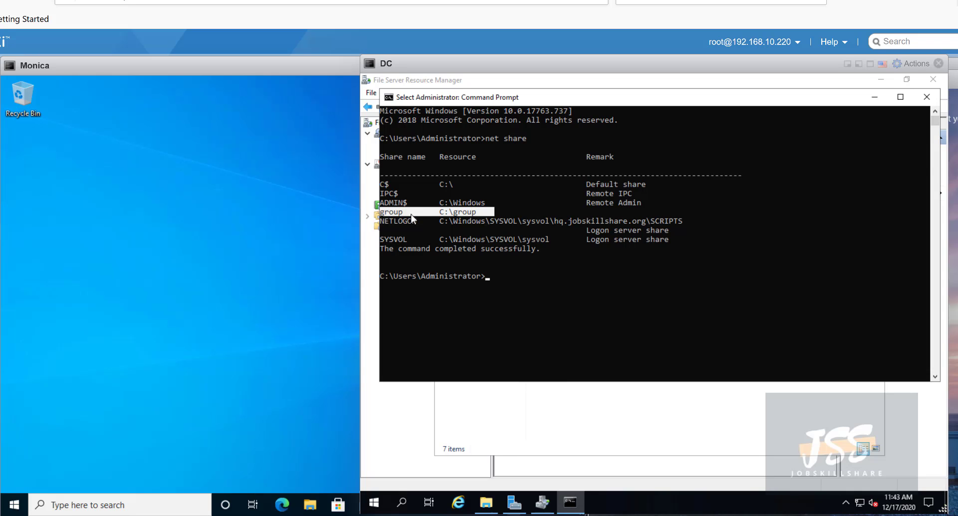
{"action": "left_click_drag", "start_coordinate": [462, 211], "coordinate": [478, 215]}
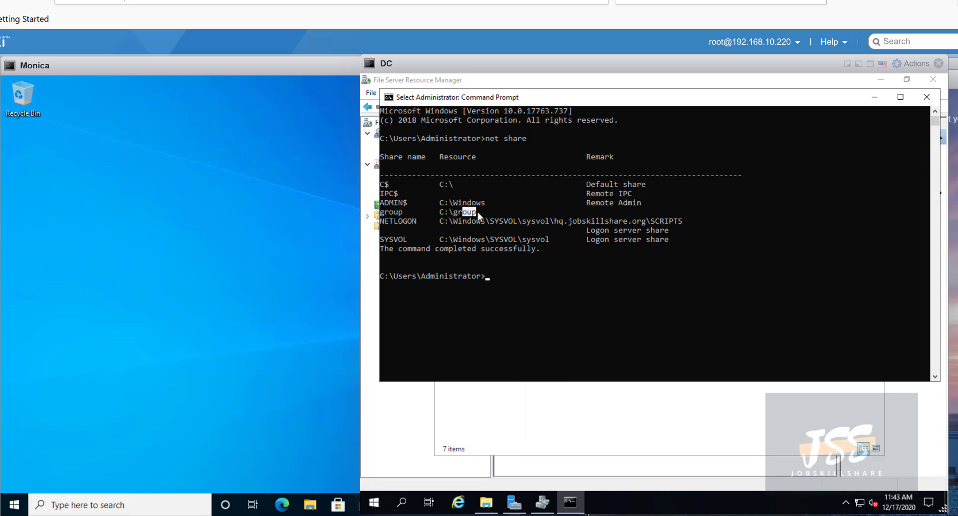
{"action": "double_click", "coordinate": [451, 212]}
{"action": "left_click", "coordinate": [460, 212]}
{"action": "double_click", "coordinate": [448, 214]}
{"action": "left_click_drag", "start_coordinate": [411, 211], "coordinate": [383, 215]}
{"action": "left_click_drag", "start_coordinate": [561, 257], "coordinate": [373, 227]}
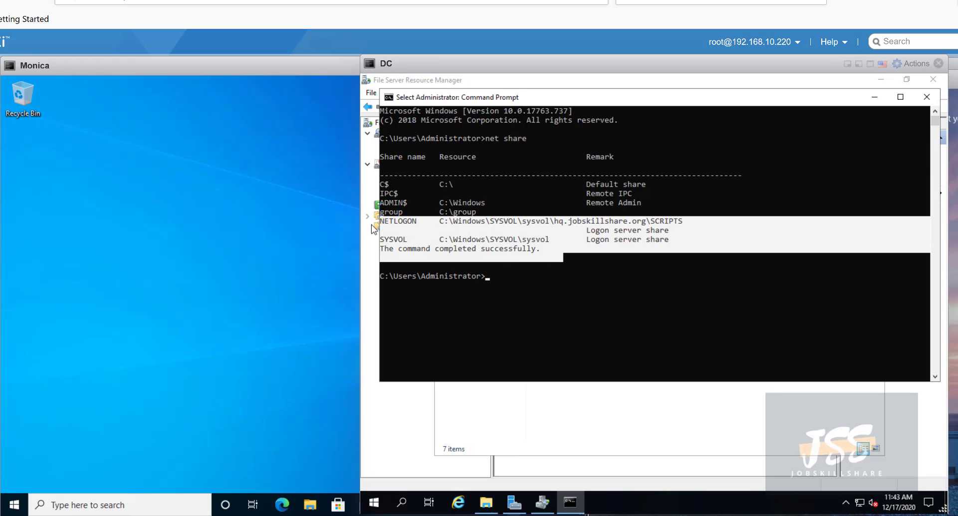
{"action": "left_click", "coordinate": [302, 231]}
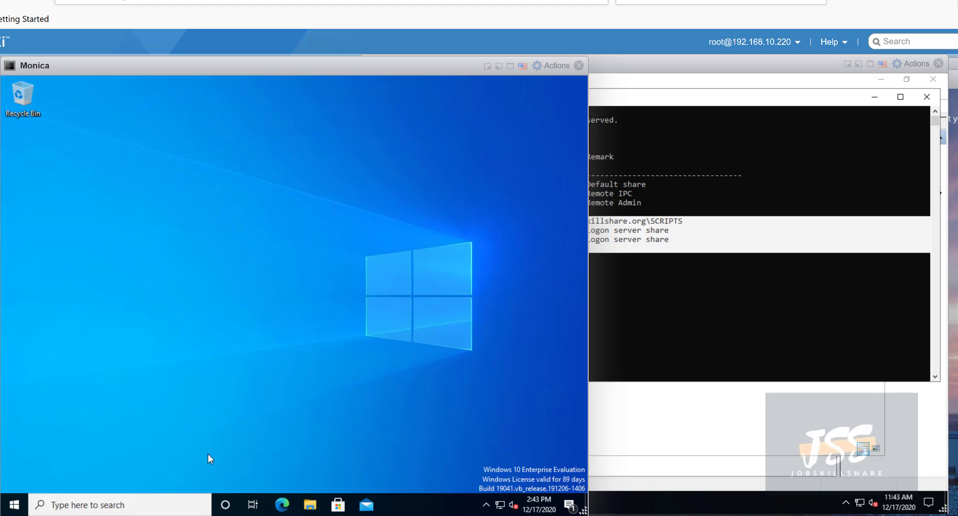
- Open Command Prompt on Monica's client and run net share, listing only C$, IPC$ and ADMIN$
{"action": "left_click", "coordinate": [153, 504]}
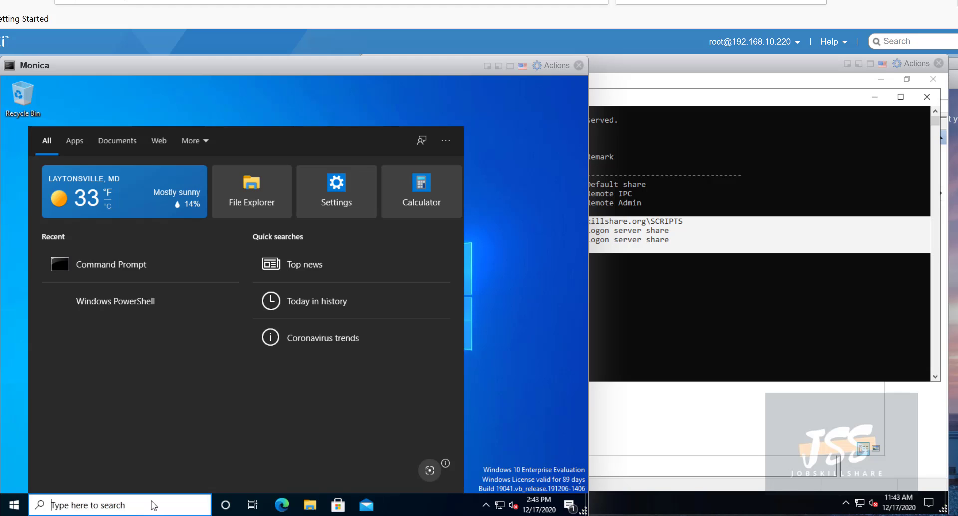
{"action": "type", "text": "cmd"}
{"action": "key", "text": "Return"}
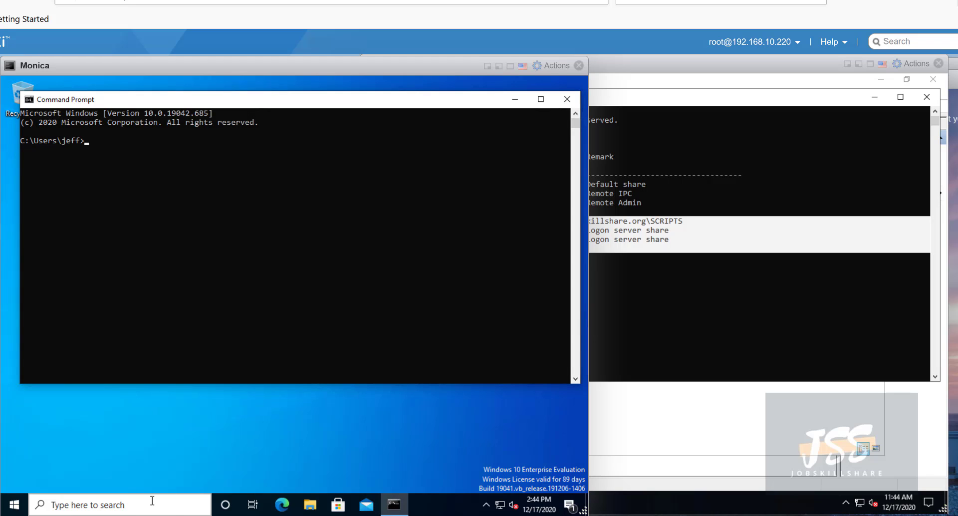
{"action": "type", "text": "net share"}
{"action": "key", "text": "Return"}
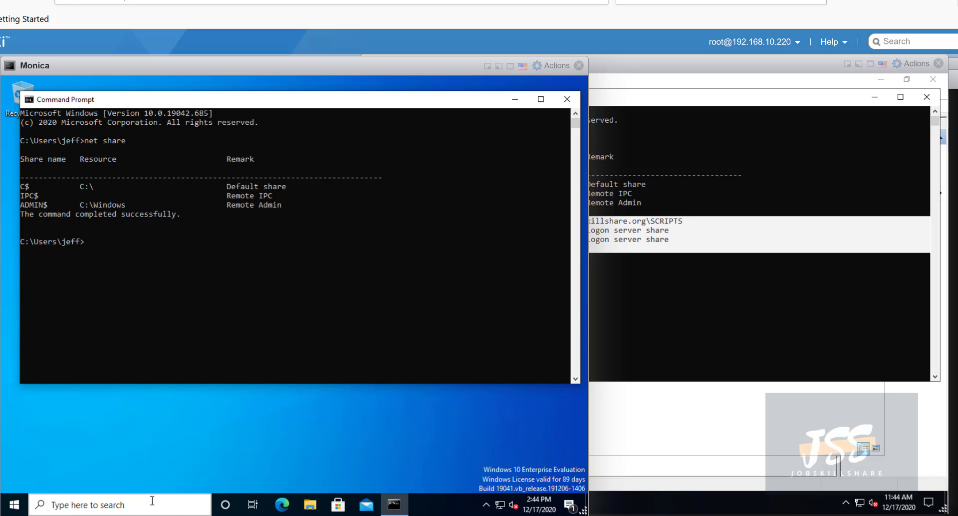
- Recall the previous command and edit it into net view dc
{"action": "key", "text": "Up"}
{"action": "key", "text": "BackSpace"}
{"action": "key", "text": "BackSpace"}
{"action": "key", "text": "BackSpace"}
{"action": "key", "text": "BackSpace"}
{"action": "key", "text": "BackSpace"}
{"action": "type", "text": "view dc"}
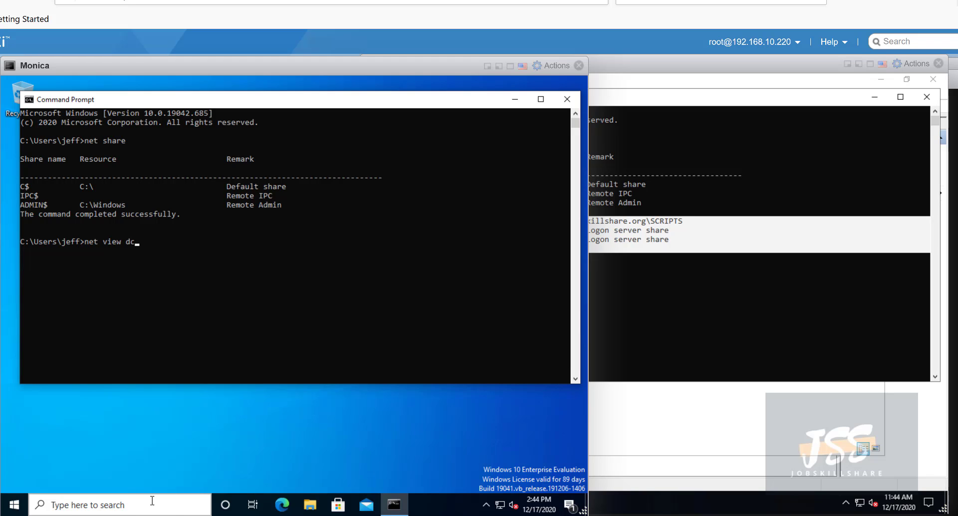
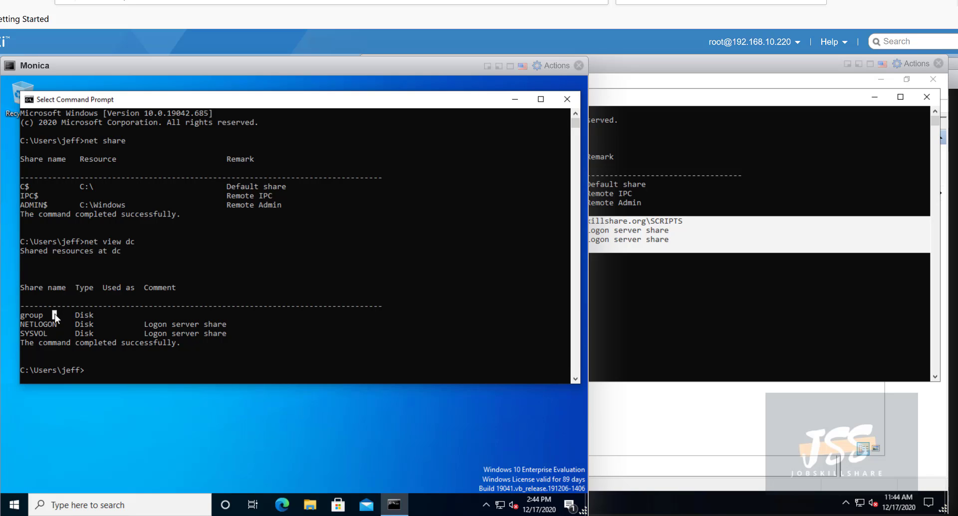
- Highlight the dc server name and group share row in the net view dc output, then briefly open Windows search
{"action": "left_click_drag", "start_coordinate": [56, 315], "coordinate": [22, 318]}
{"action": "mouse_move", "coordinate": [130, 244]}
{"action": "left_mouse_down"}
{"action": "mouse_move", "coordinate": [104, 250]}
{"action": "mouse_move", "coordinate": [137, 242]}
{"action": "mouse_move", "coordinate": [126, 242]}
{"action": "left_mouse_up"}
{"action": "left_click_drag", "start_coordinate": [43, 319], "coordinate": [29, 315]}
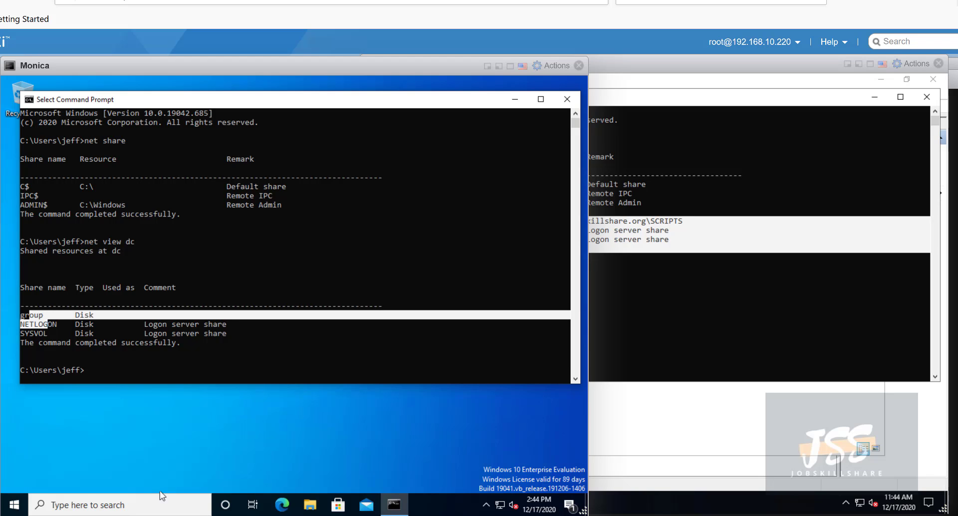
{"action": "left_click", "coordinate": [183, 509]}
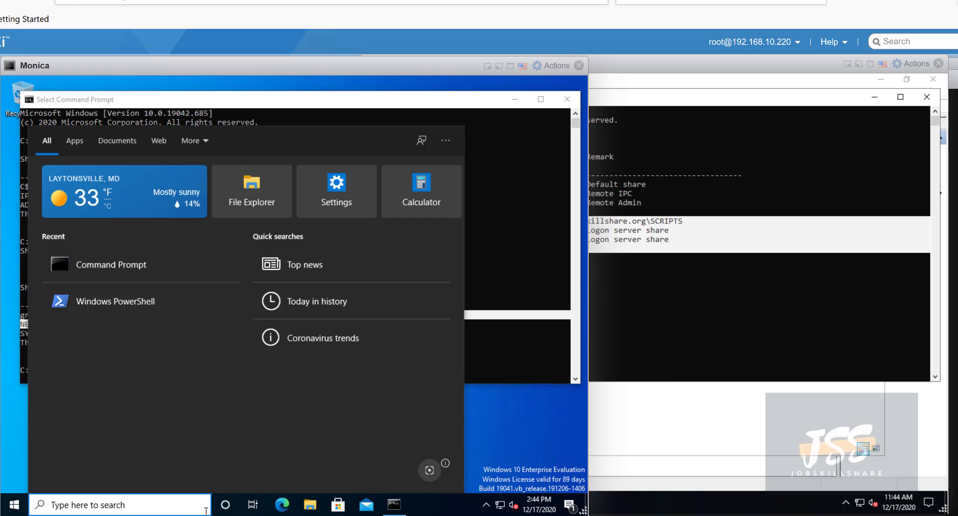
{"action": "key", "text": "Escape"}
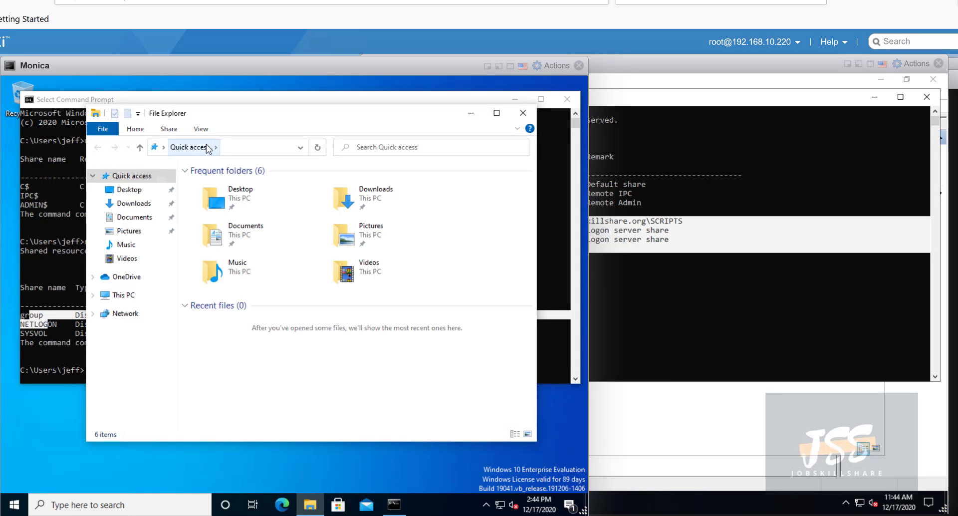
{"action": "left_click", "coordinate": [216, 147]}
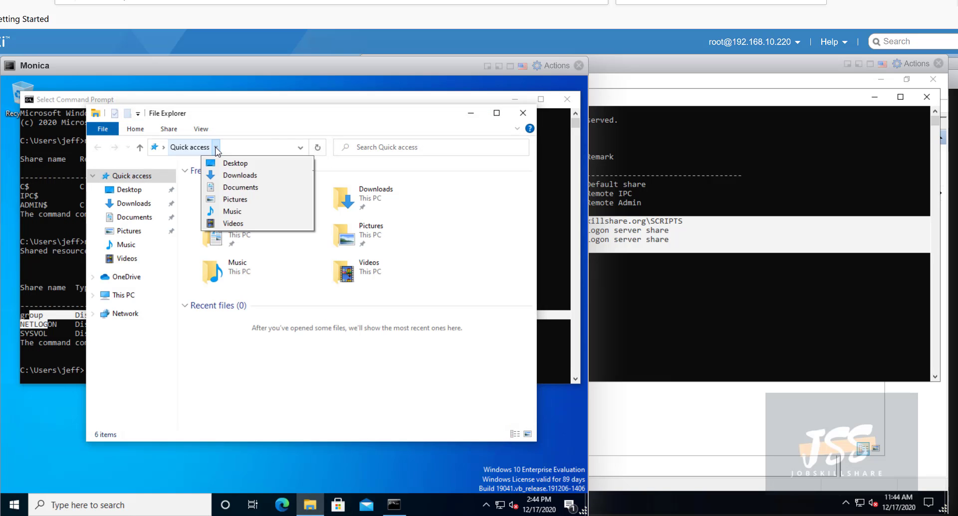
{"action": "left_click", "coordinate": [239, 149]}
{"action": "type", "text": "\\\\dc\\"}
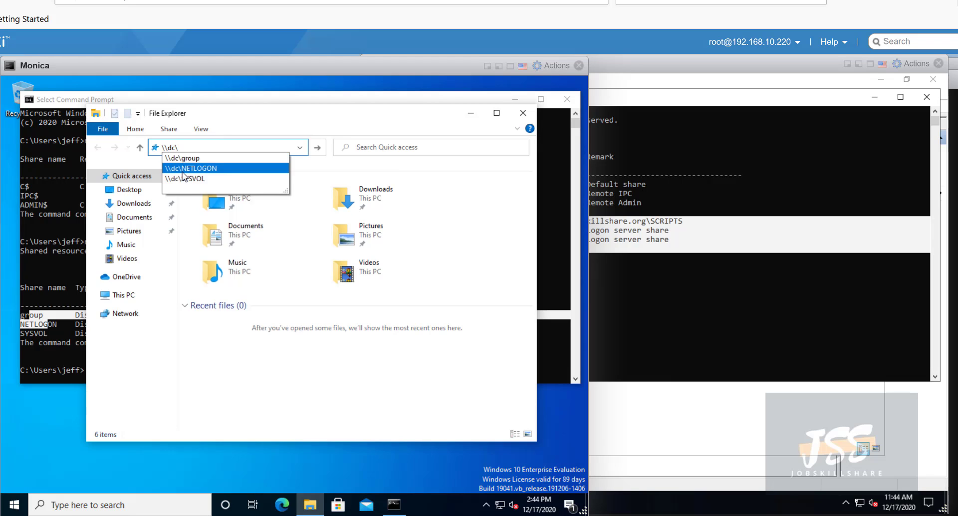
{"action": "left_click", "coordinate": [57, 332]}
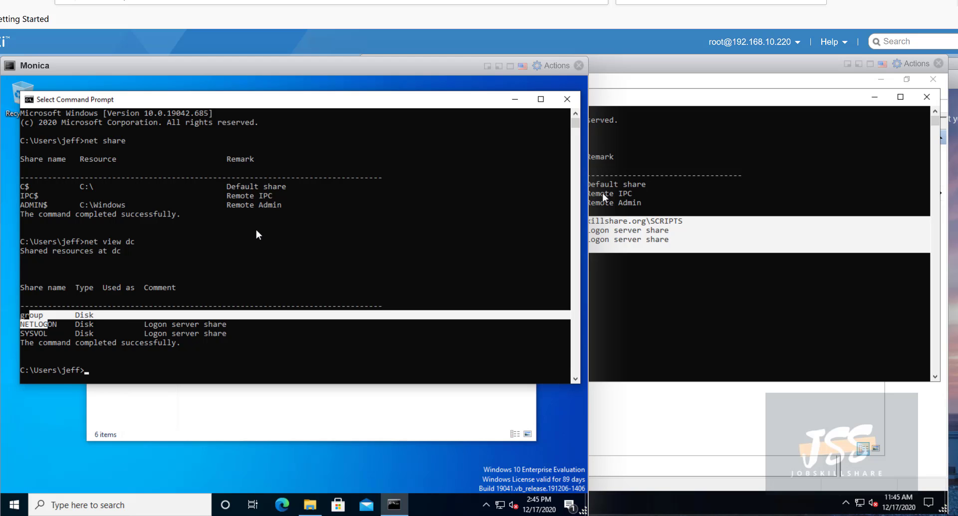
{"action": "left_click", "coordinate": [658, 119]}
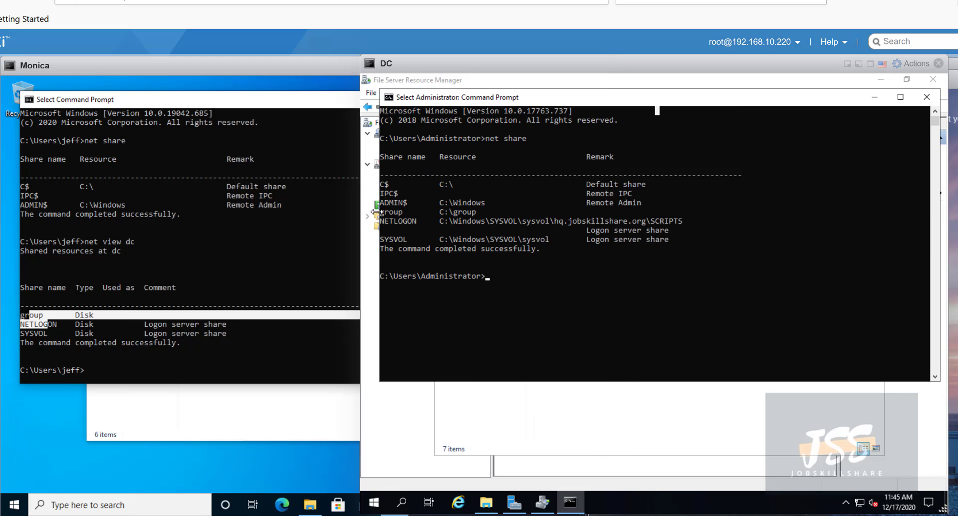
{"action": "left_click", "coordinate": [241, 215]}
{"action": "left_click", "coordinate": [323, 414]}
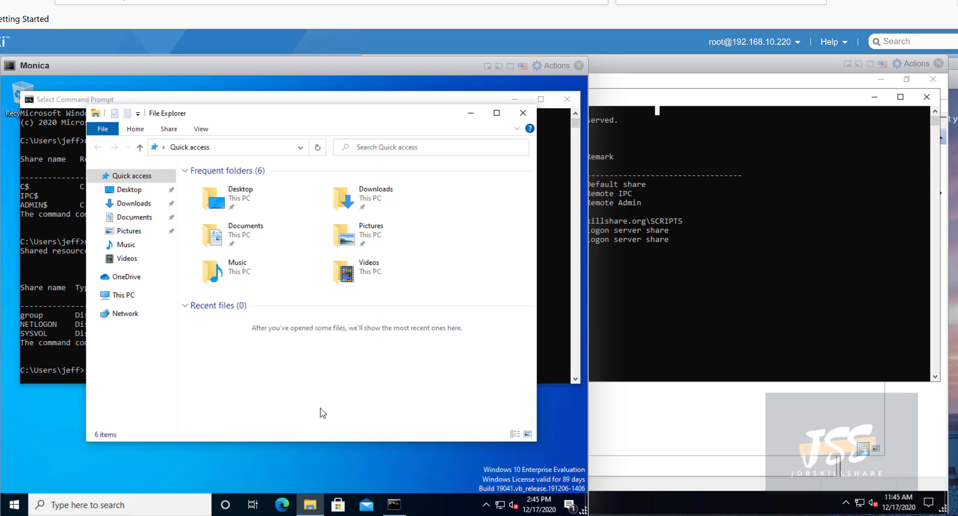